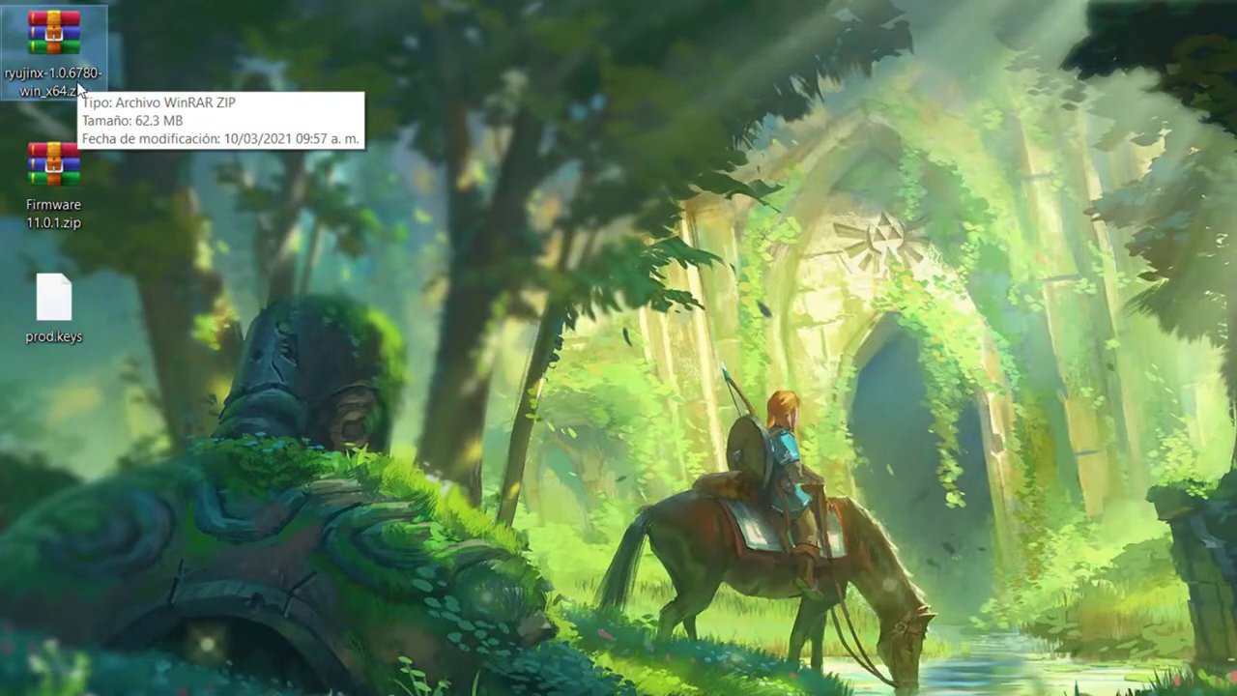
# - Extract the ryujinx-1.0.6780-win_x64.zip archive directly onto the desktop
pyautogui.click(99, 56)
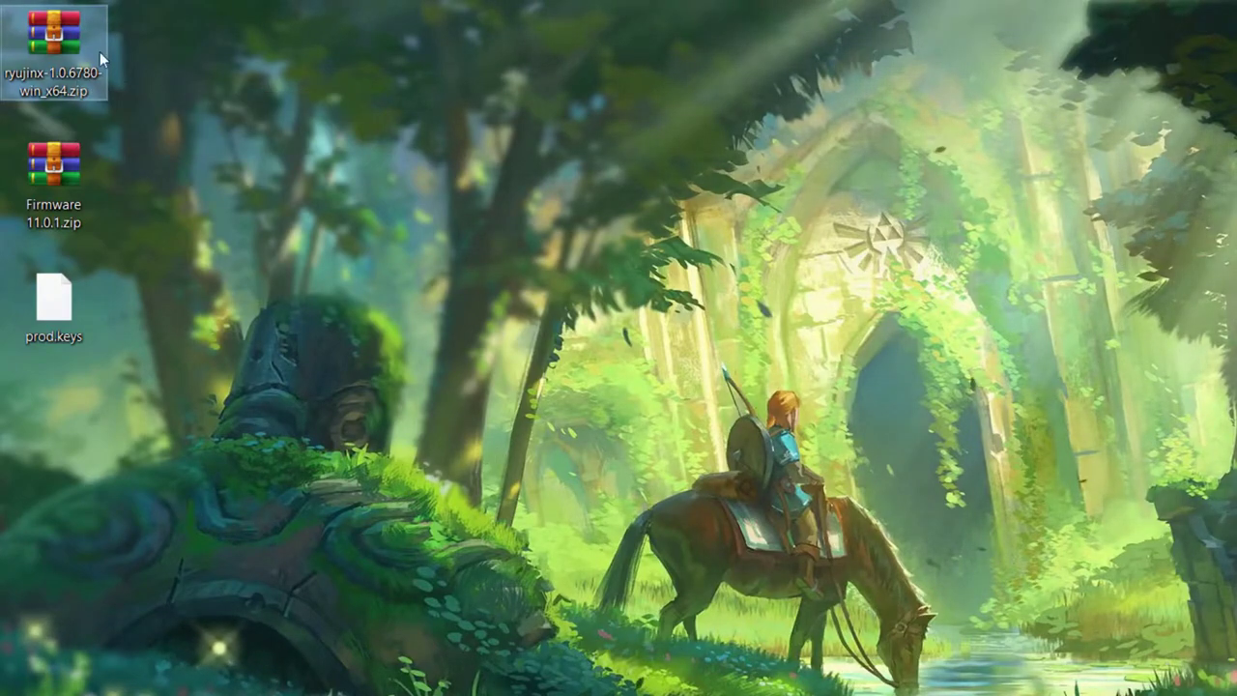
pyautogui.rightClick(50, 37)
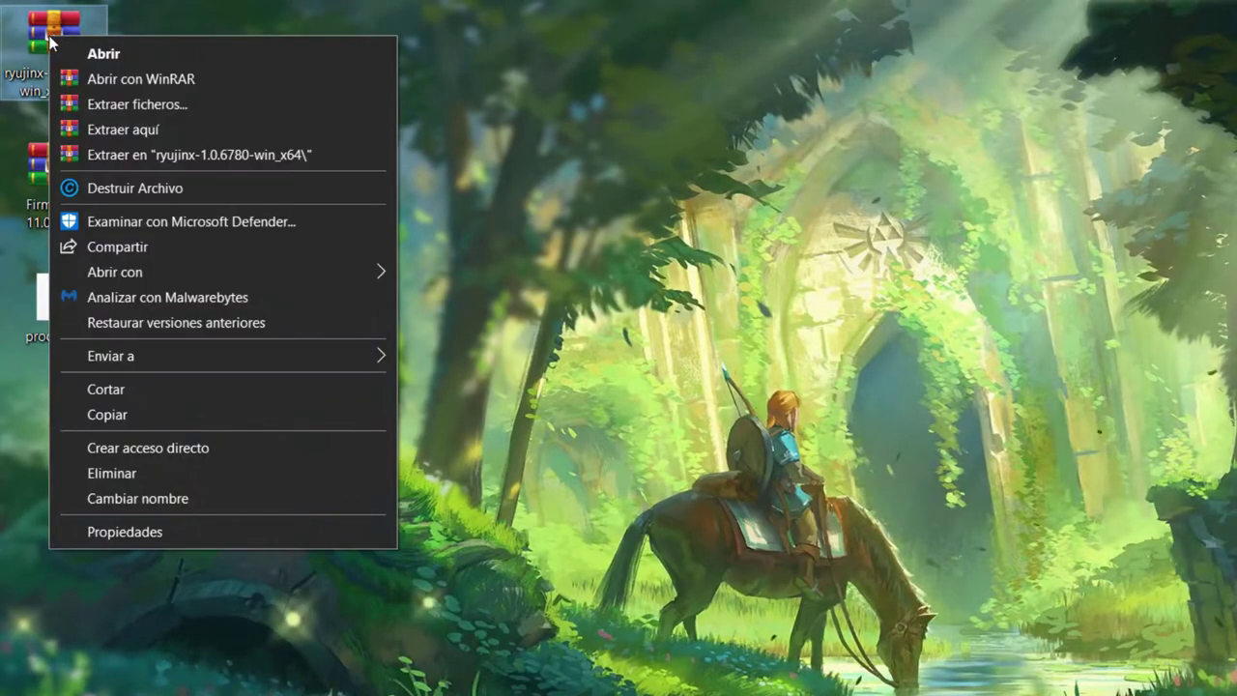
pyautogui.click(129, 128)
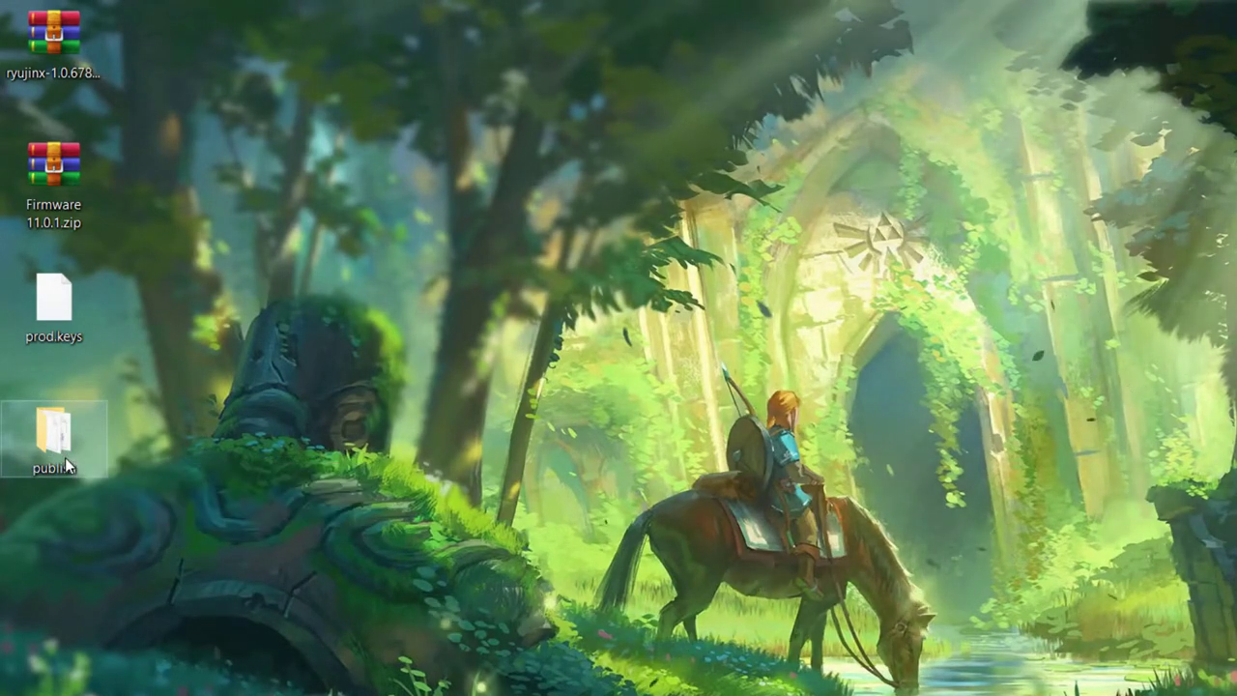
# - Launch Ryujinx.exe from the extracted publish folder and dismiss the missing keys error
pyautogui.doubleClick(53, 435)
pyautogui.scroll(-5, 403, 369)
pyautogui.scroll(-20, 403, 369)
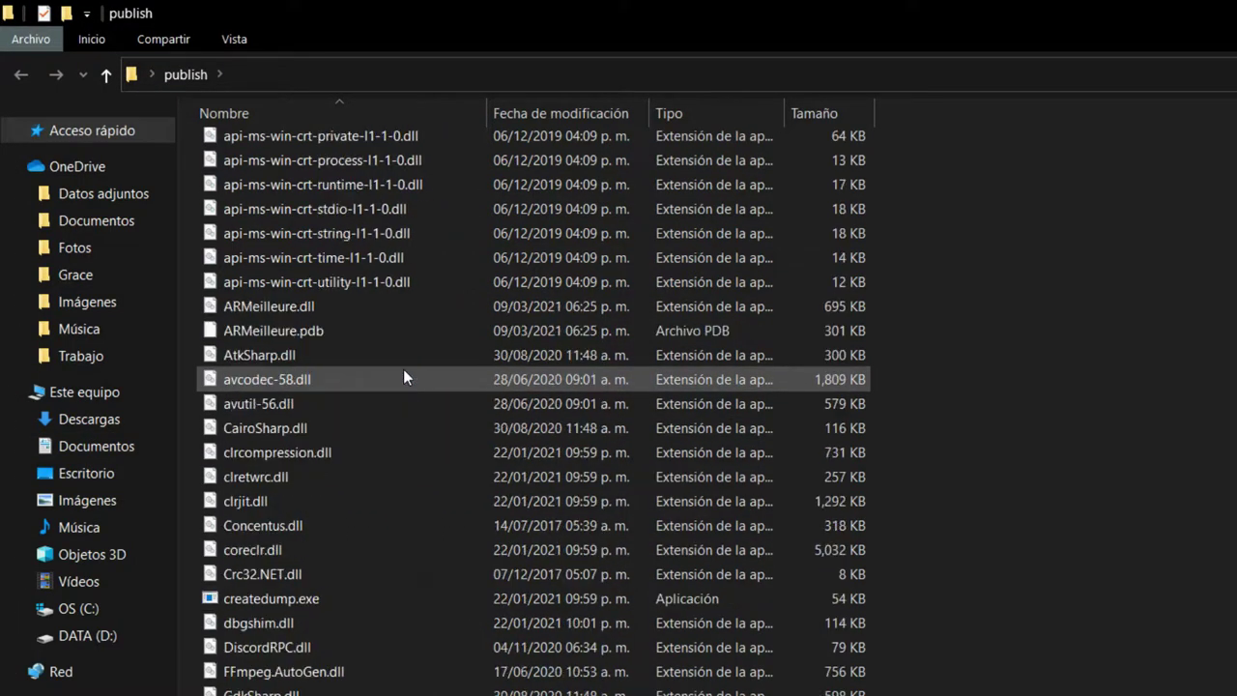
pyautogui.scroll(-2, 405, 220)
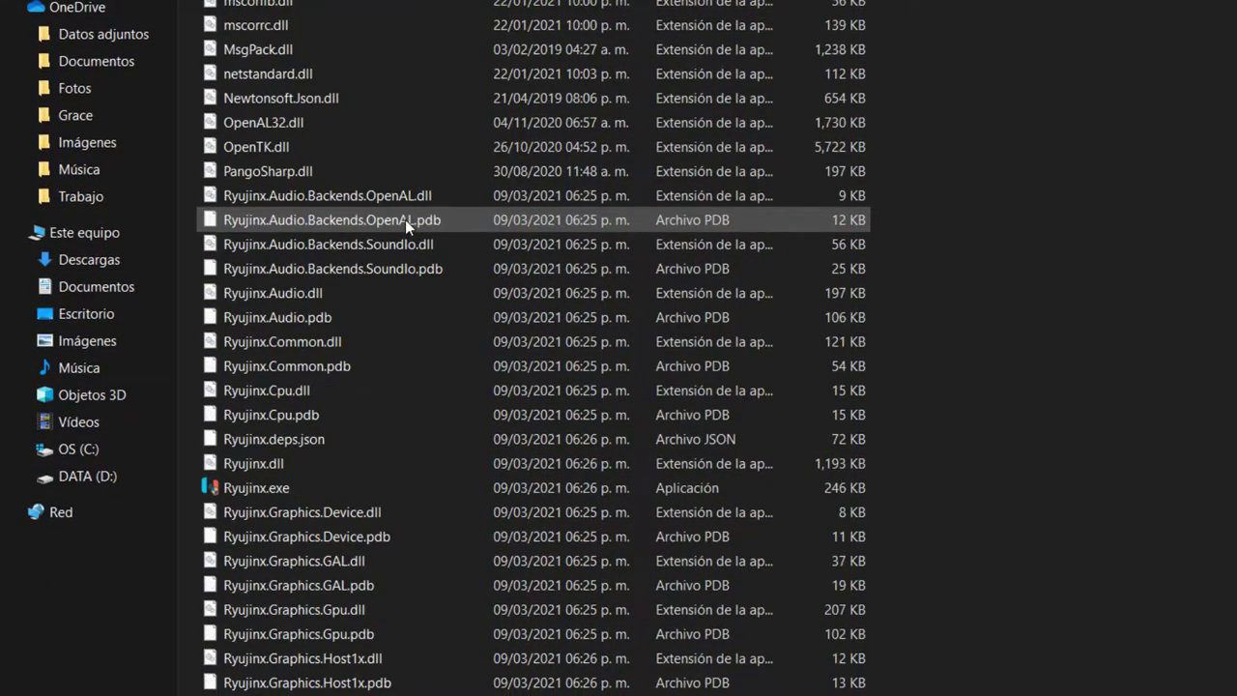
pyautogui.doubleClick(259, 490)
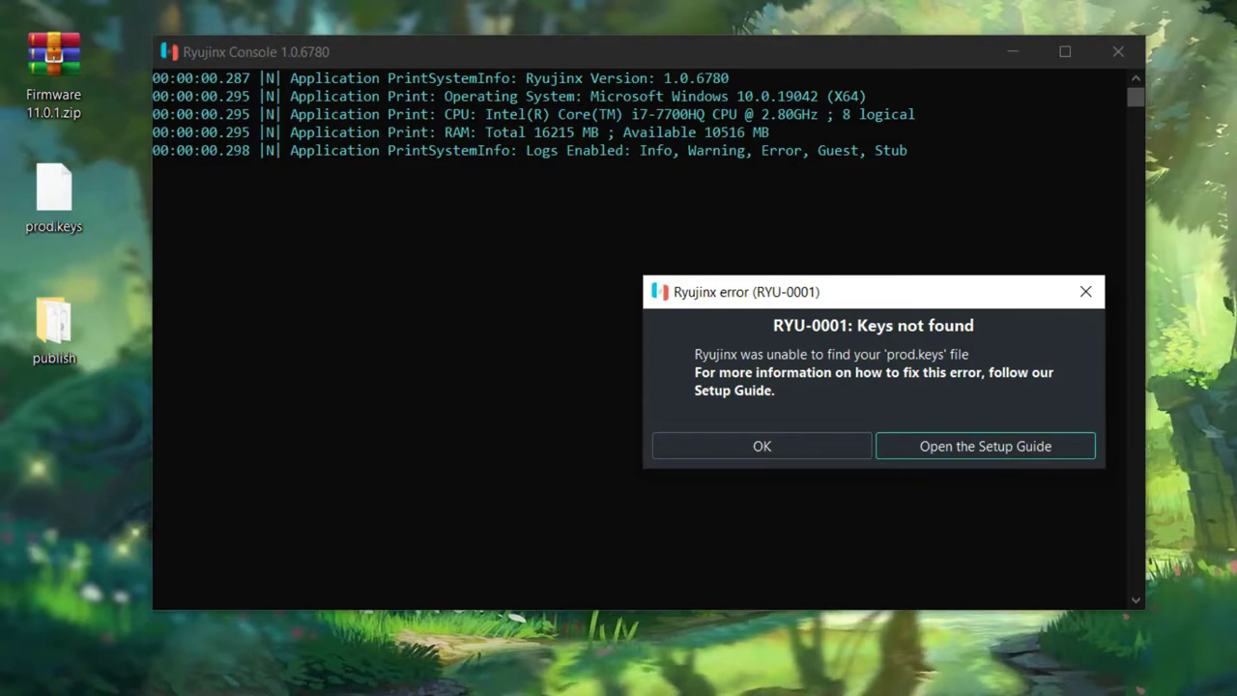
pyautogui.press('Tab')
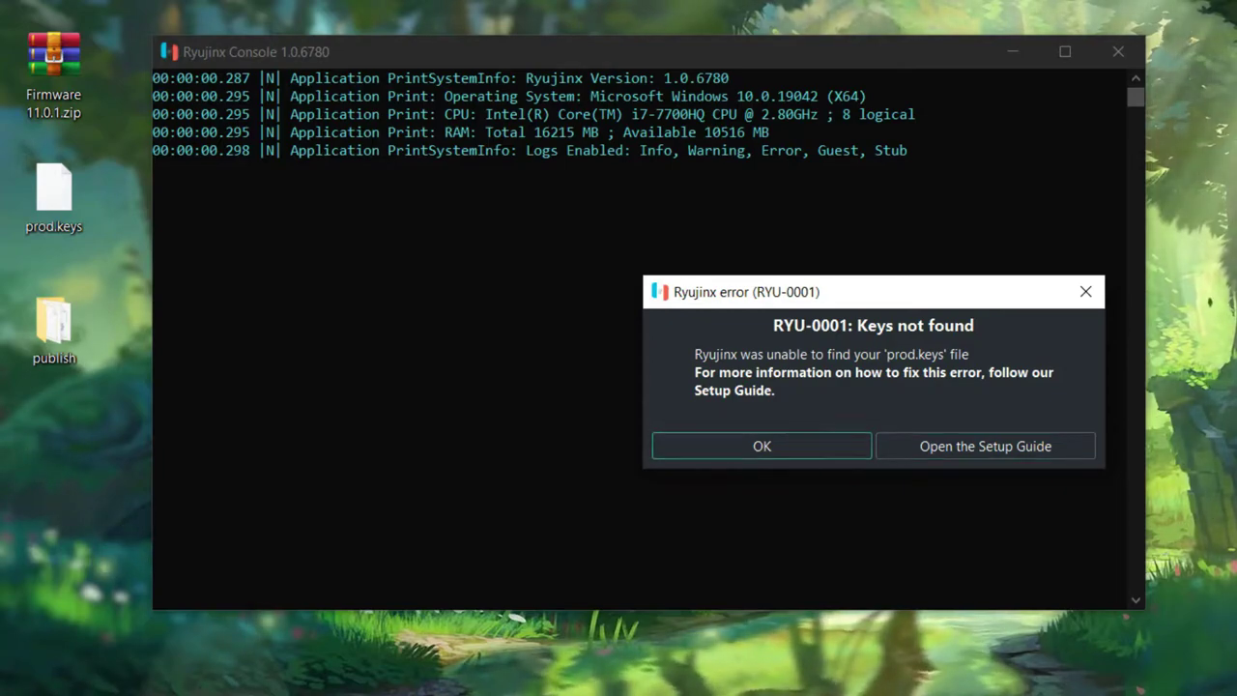
pyautogui.press('Return')
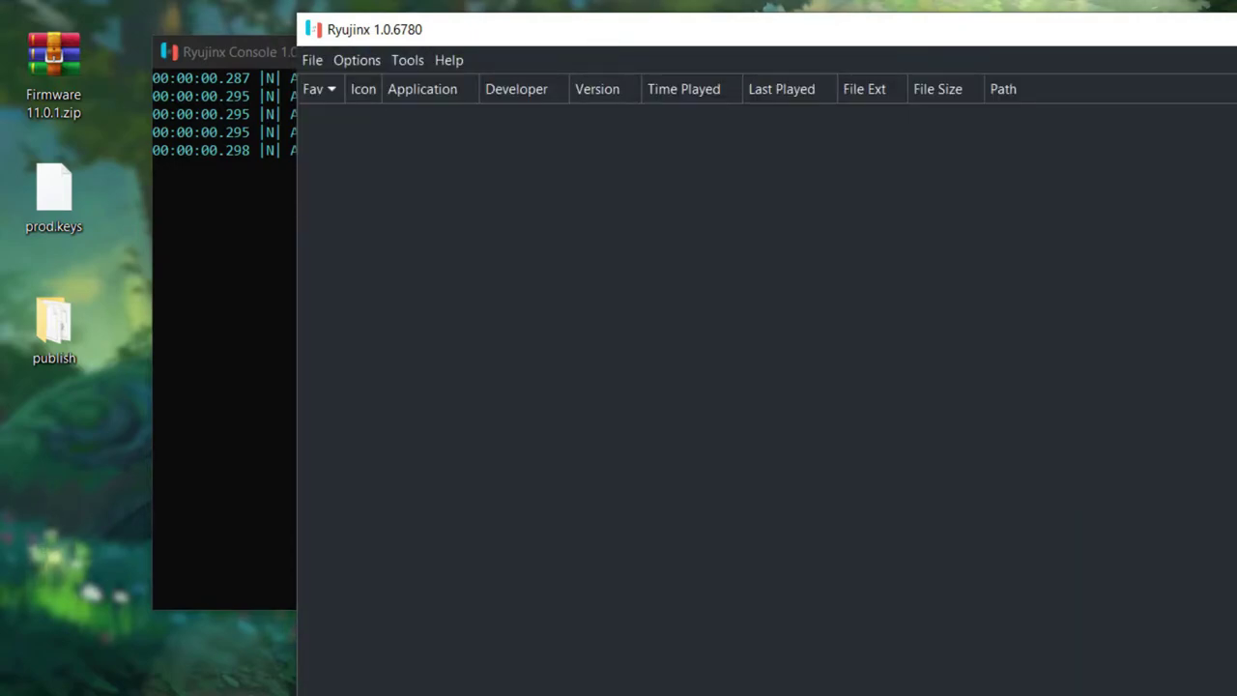
# - Open the Ryujinx data folder from the emulator and enter its system subfolder
pyautogui.hotkey('alt', 'f')
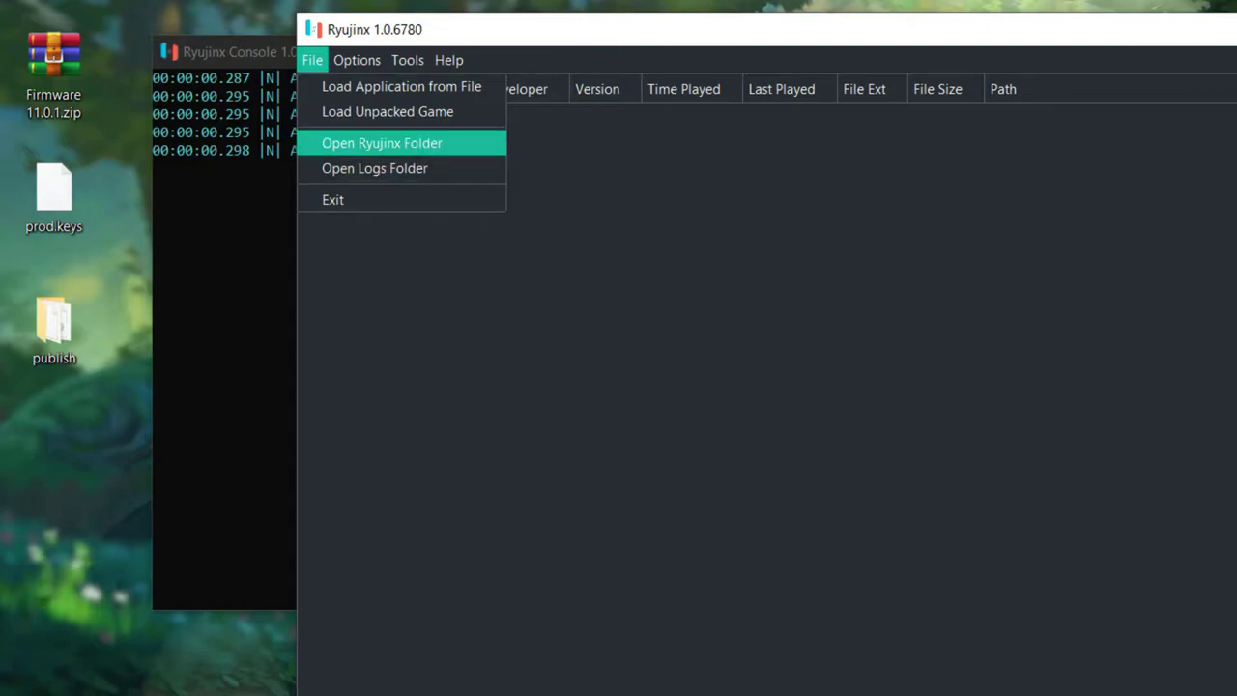
pyautogui.click(404, 143)
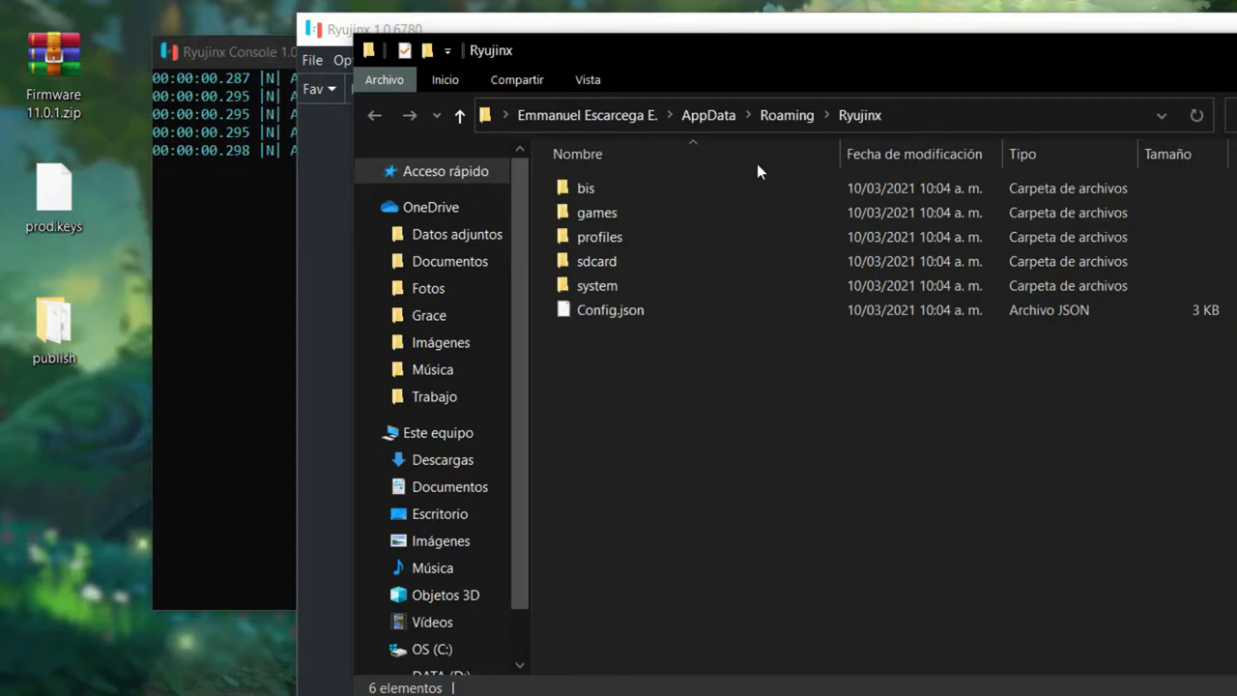
pyautogui.doubleClick(607, 294)
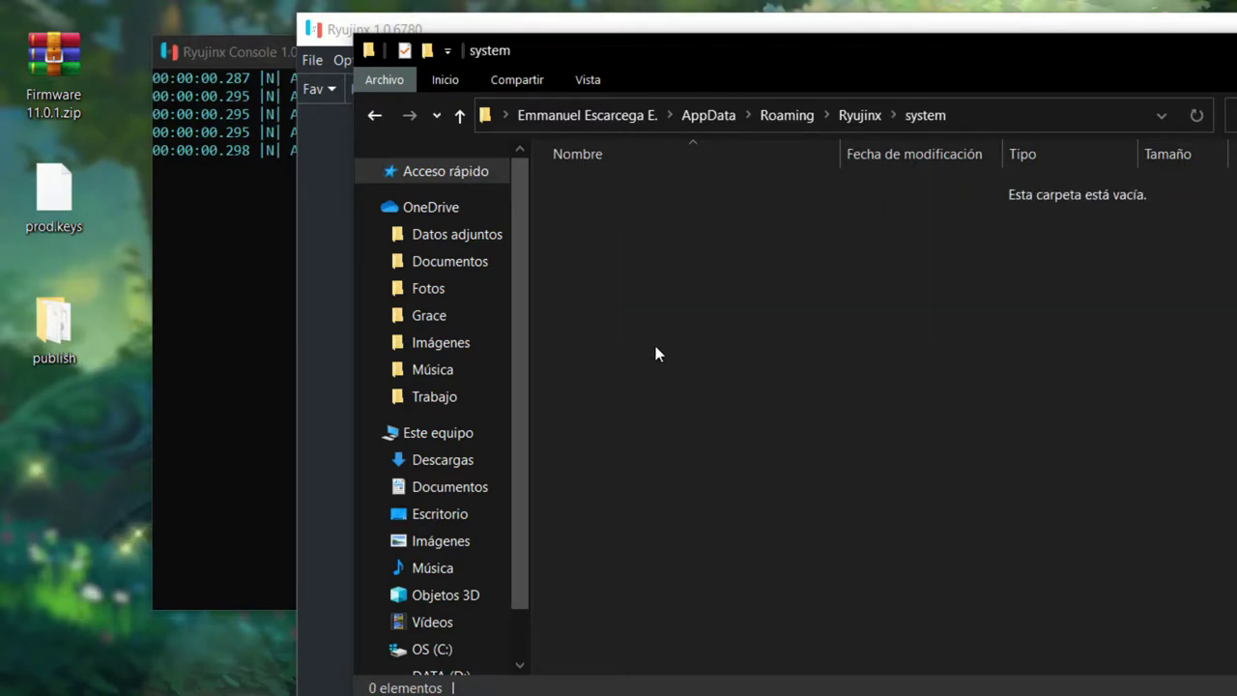
# - Copy the prod.keys file from the desktop into the Ryujinx system folder
pyautogui.click(38, 222)
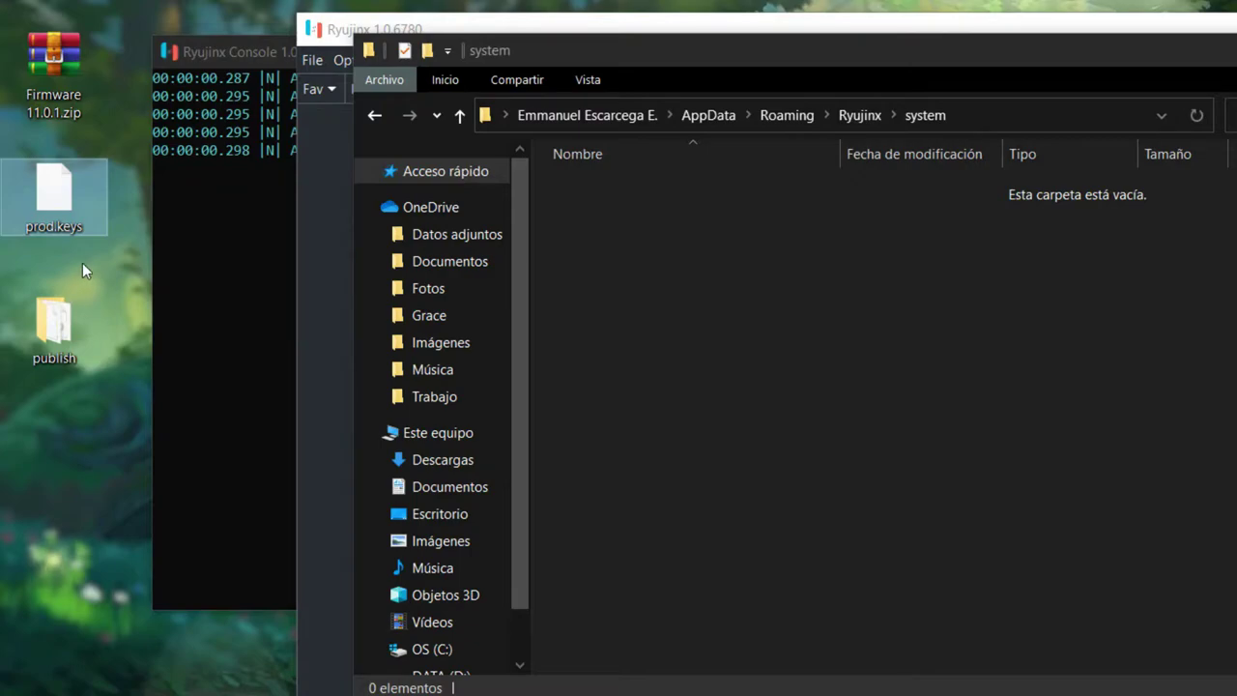
pyautogui.click(754, 323)
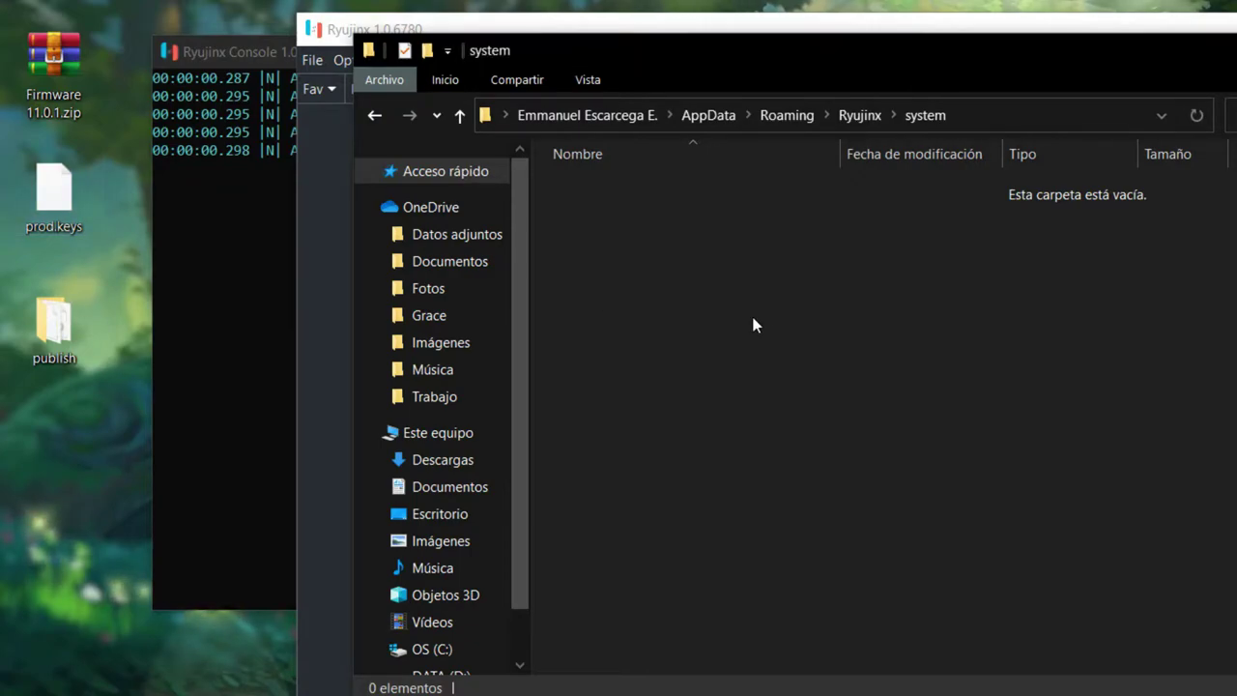
pyautogui.rightClick(731, 319)
pyautogui.click(788, 478)
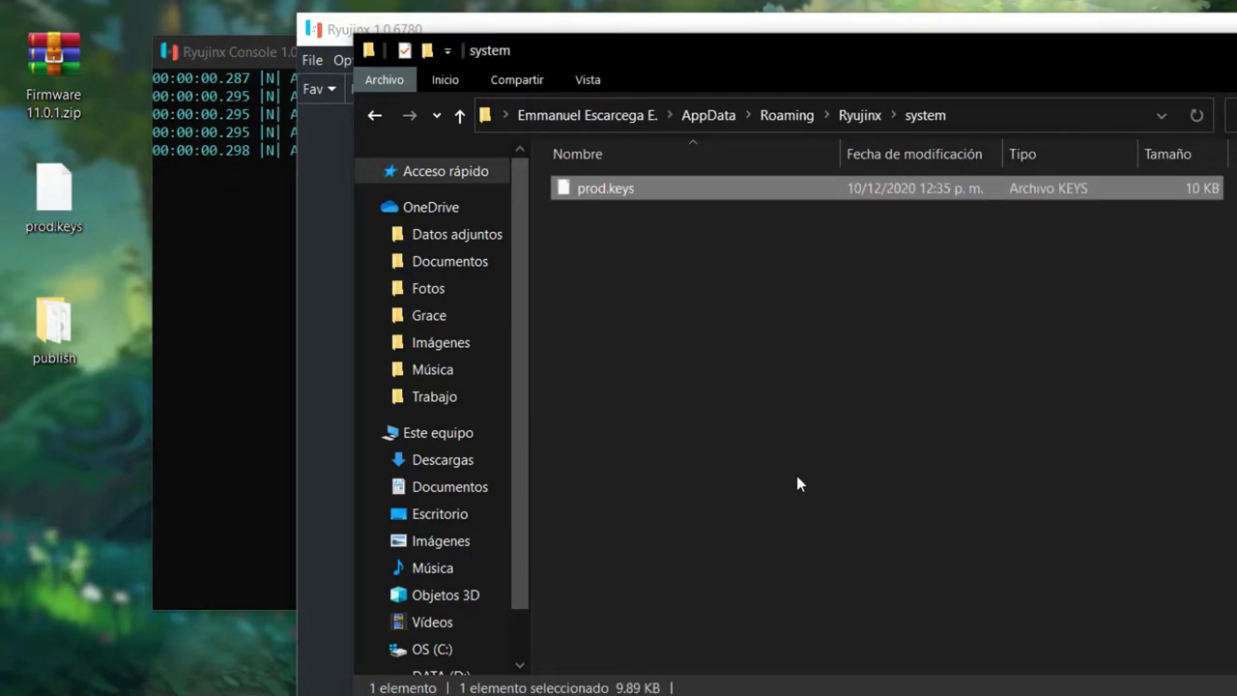
pyautogui.click(741, 417)
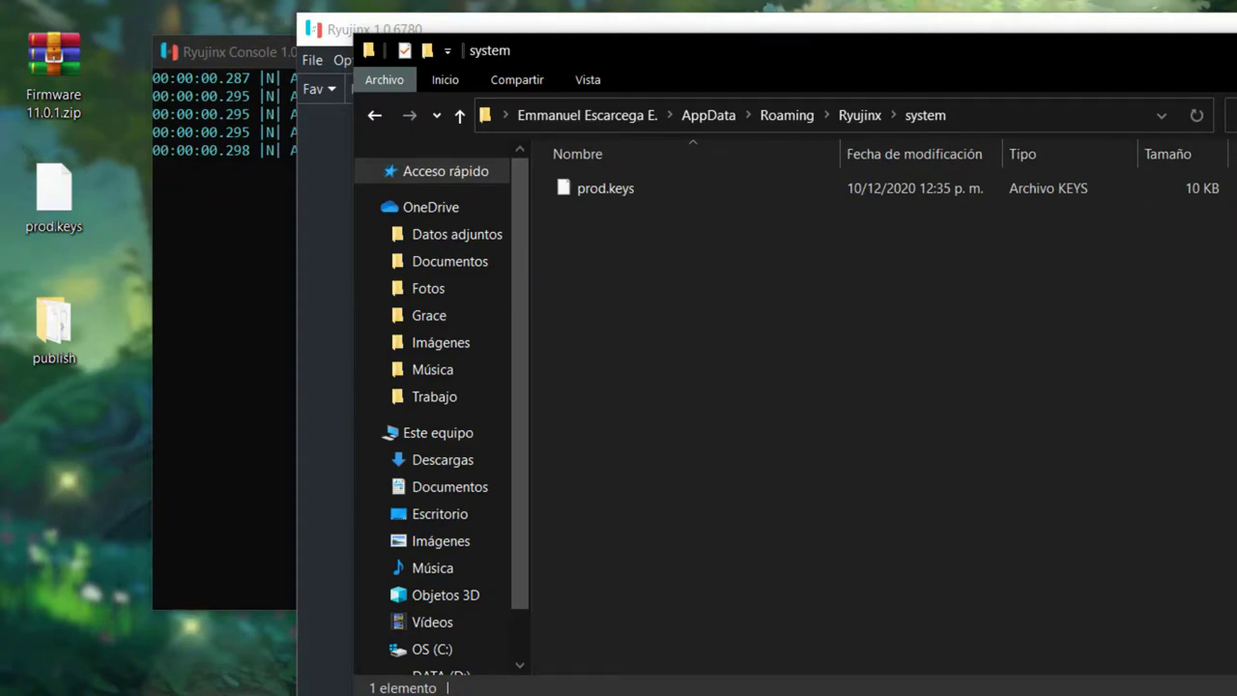
# - Close the system folder and the emulator, and relaunch Ryujinx.exe from the publish folder
pyautogui.hotkey('alt', 'F4')
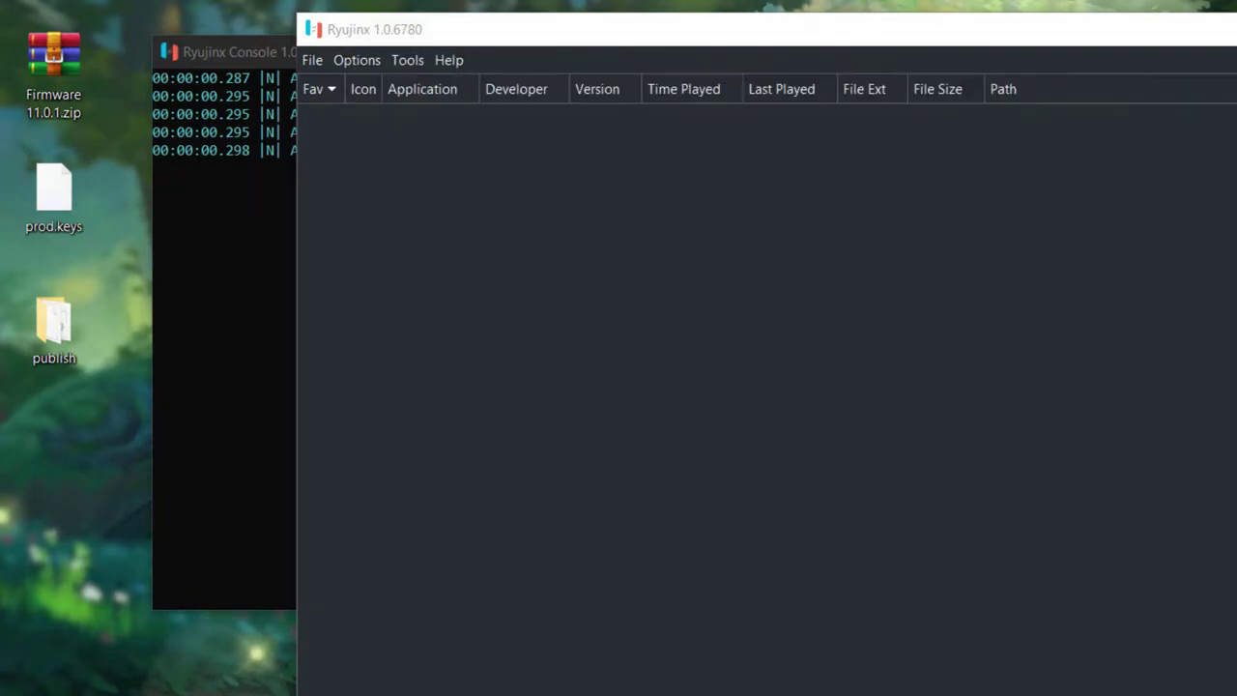
pyautogui.hotkey('alt', 'F4')
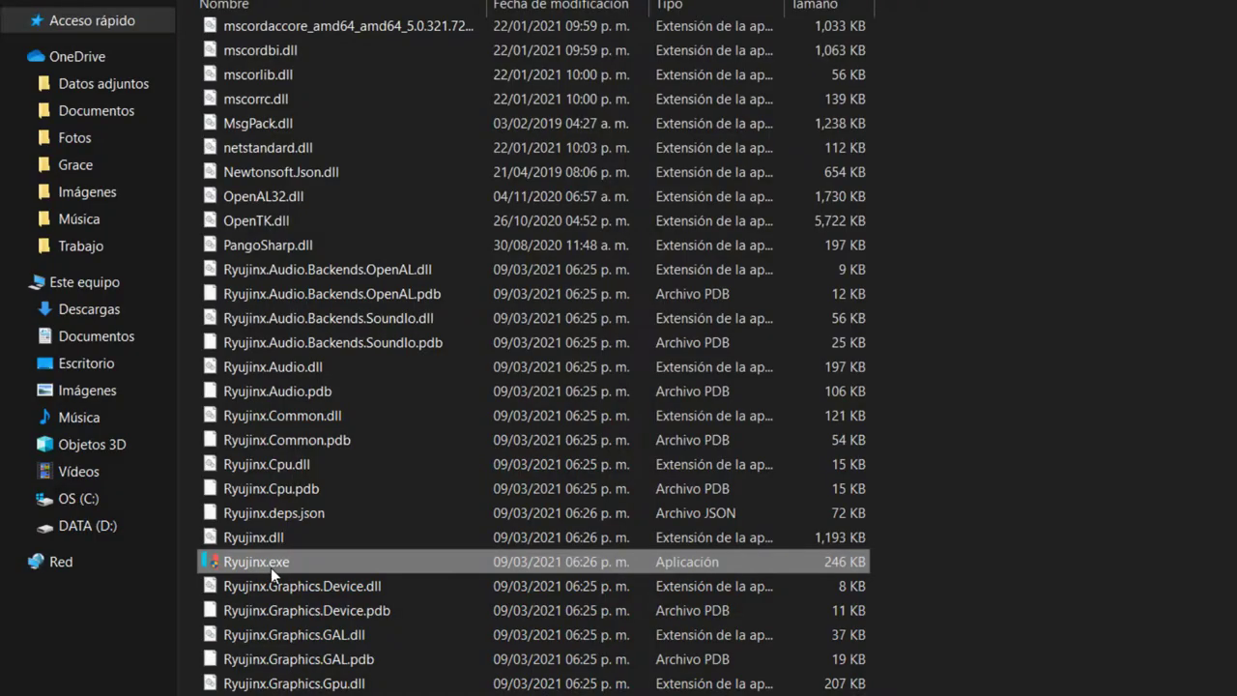
pyautogui.doubleClick(257, 562)
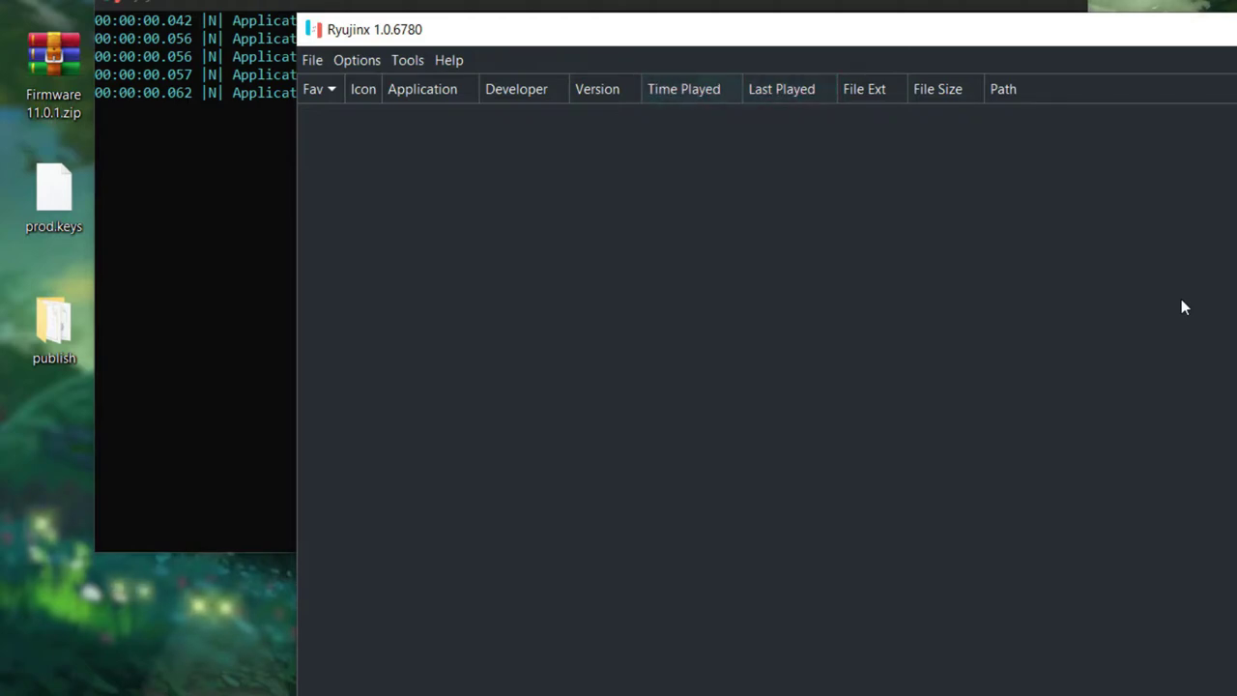
pyautogui.hotkey('alt', 't')
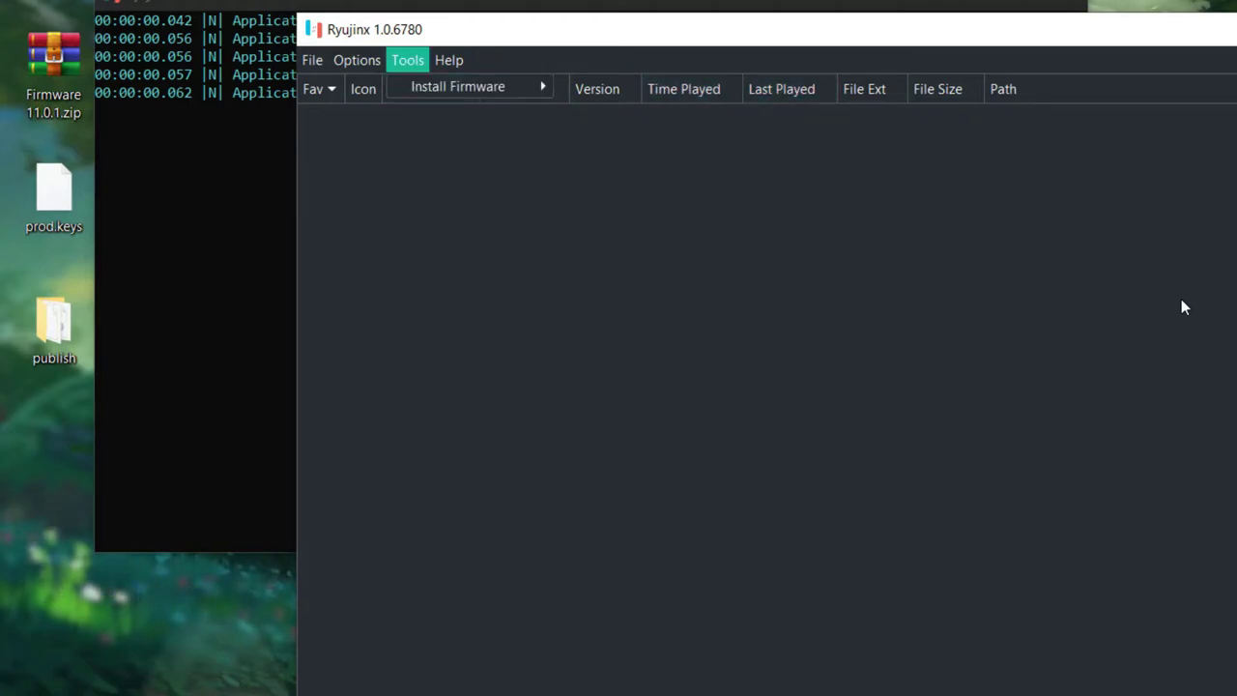
pyautogui.press('Down')
pyautogui.press('Right')
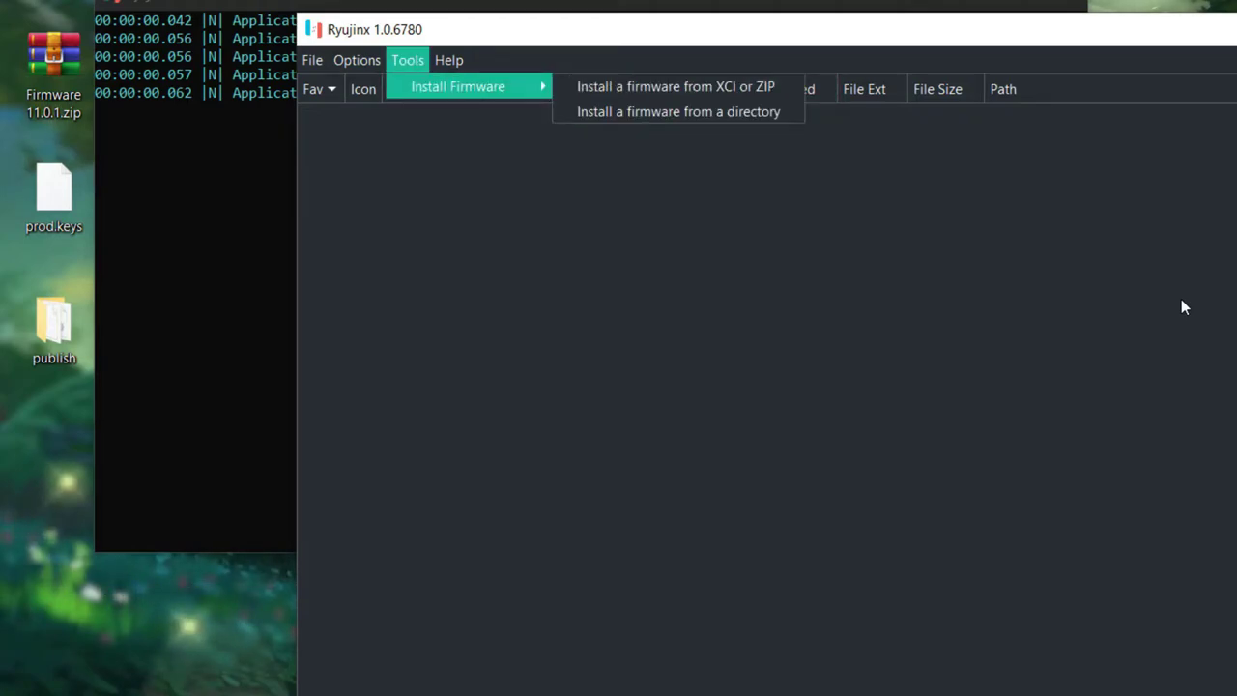
pyautogui.hotkey('alt', 'h')
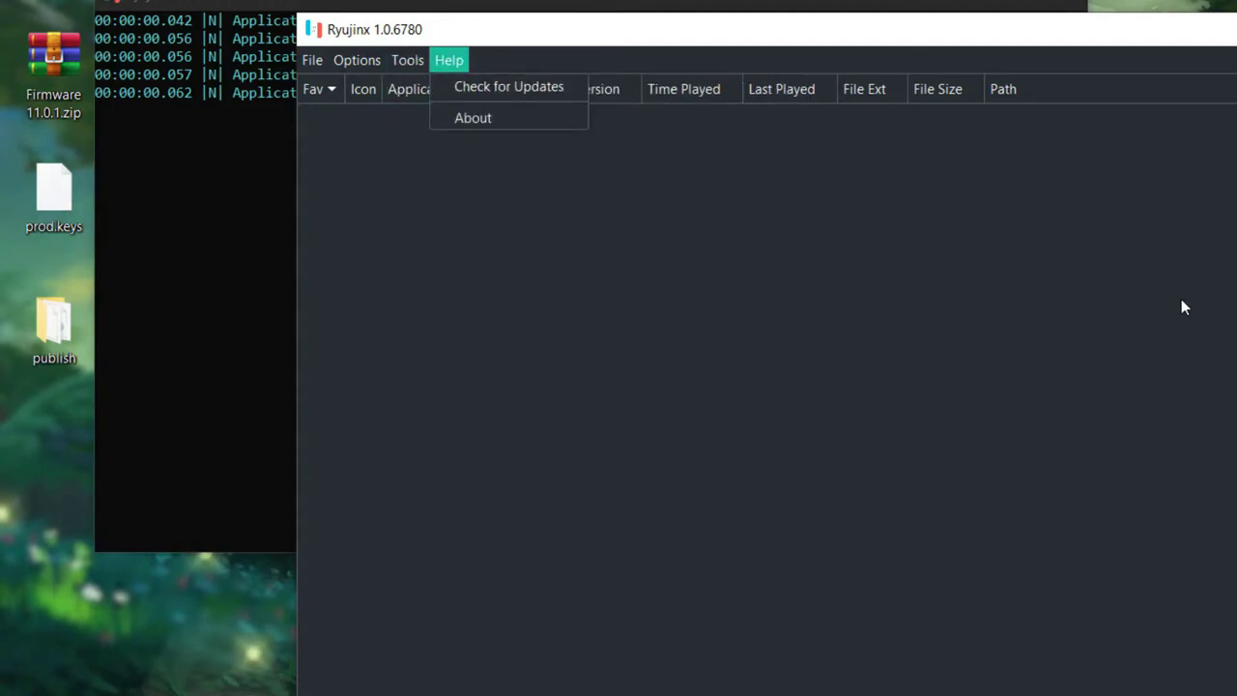
# - Switch to the Edge browser and look over the Switch Firmwares page of Darthsternie's Firmware Archive
pyautogui.hotkey('alt', 'Tab')
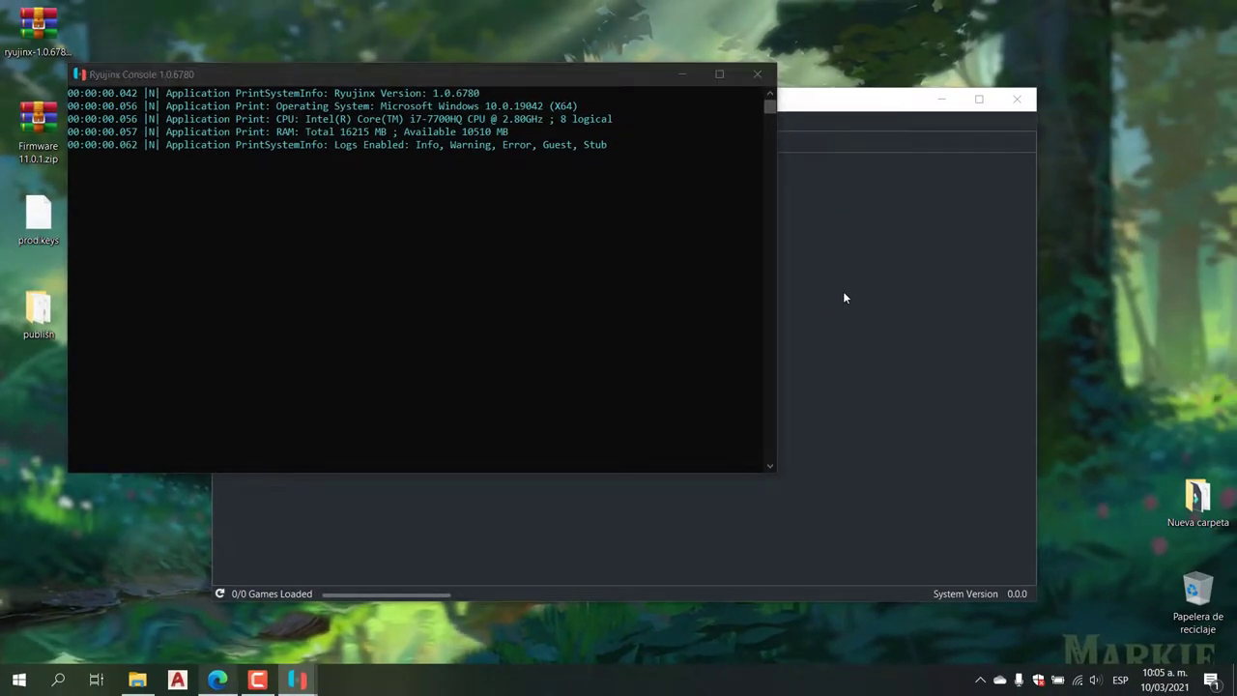
pyautogui.hotkey('alt', 'Tab')
pyautogui.click(324, 12)
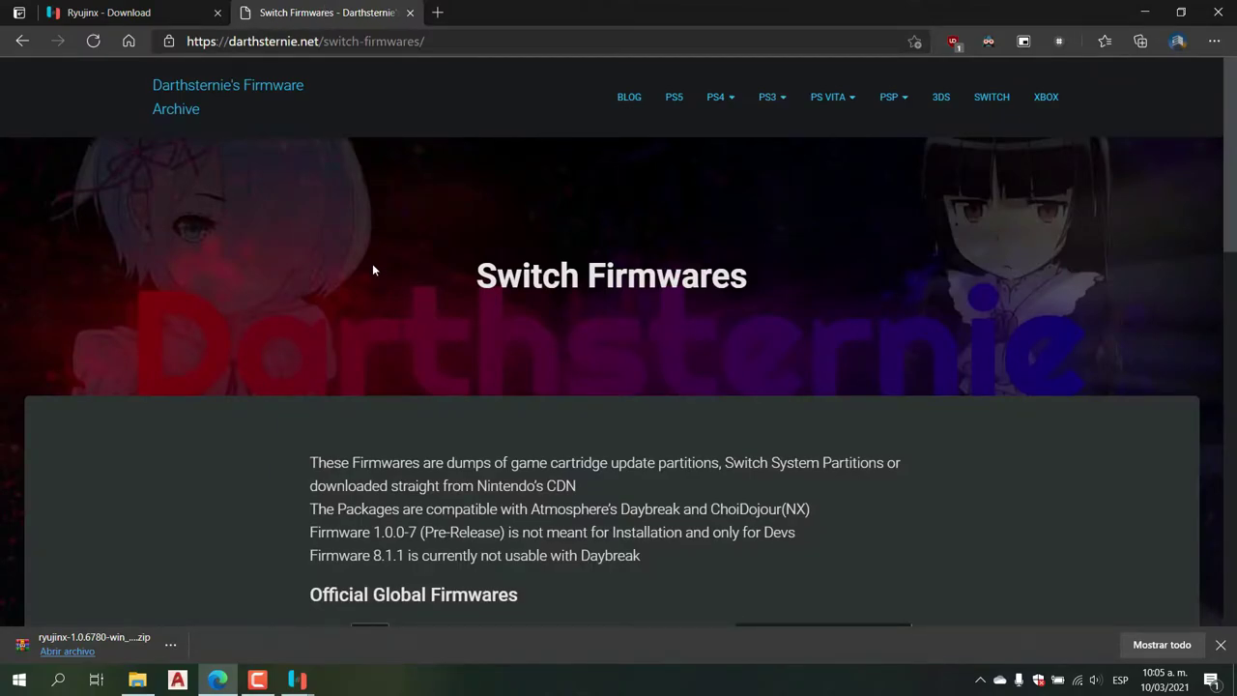
pyautogui.scroll(-4, 377, 261)
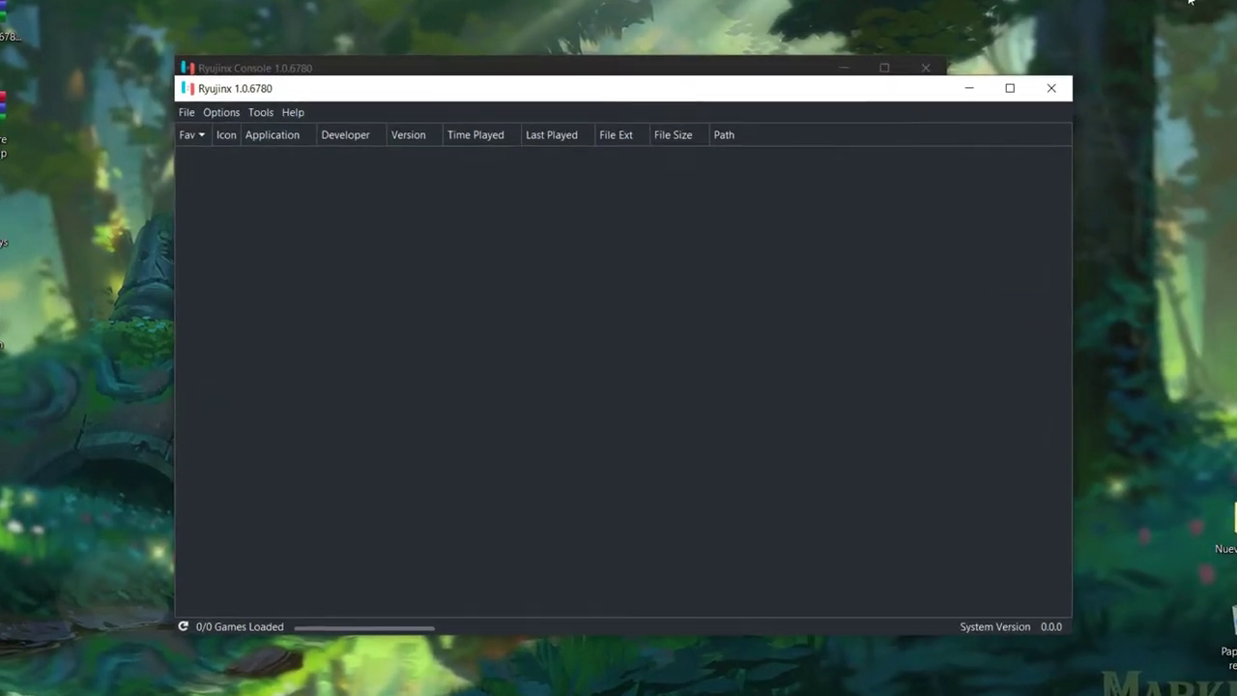
# - Switch to Ryujinx and install the firmware from the Firmware 11.0.1.zip archive on the desktop, confirming the installation
pyautogui.click(261, 112)
pyautogui.moveTo(299, 133)
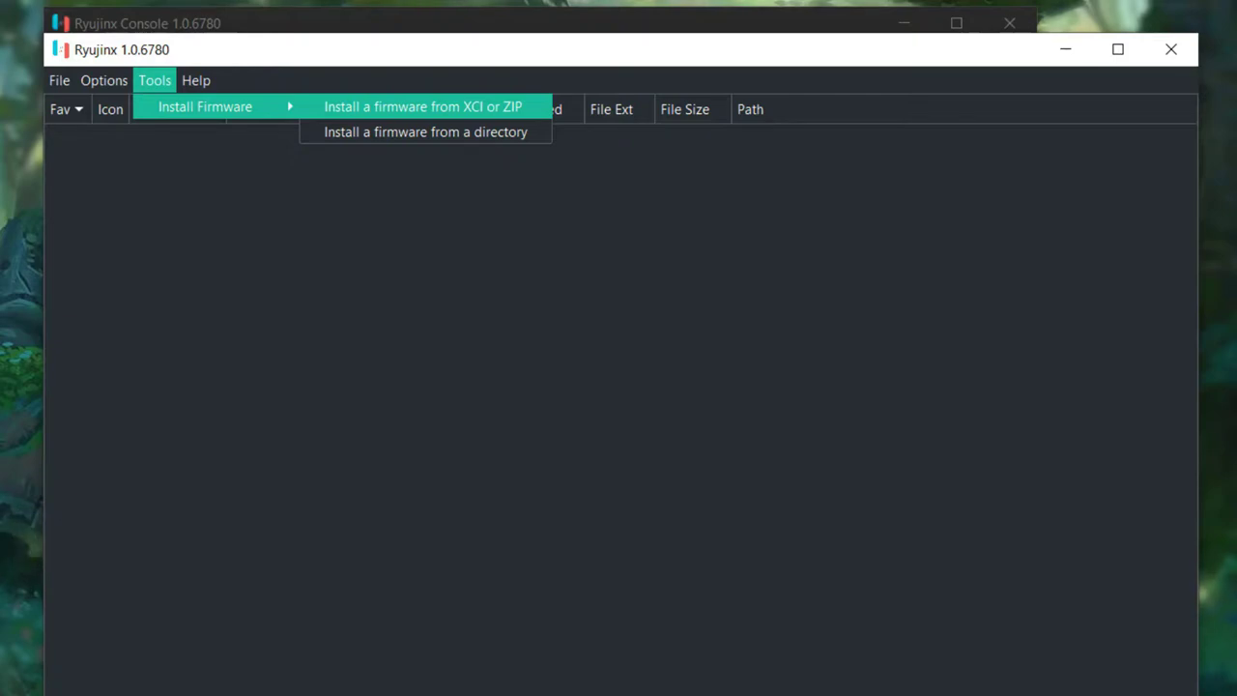
pyautogui.press('Return')
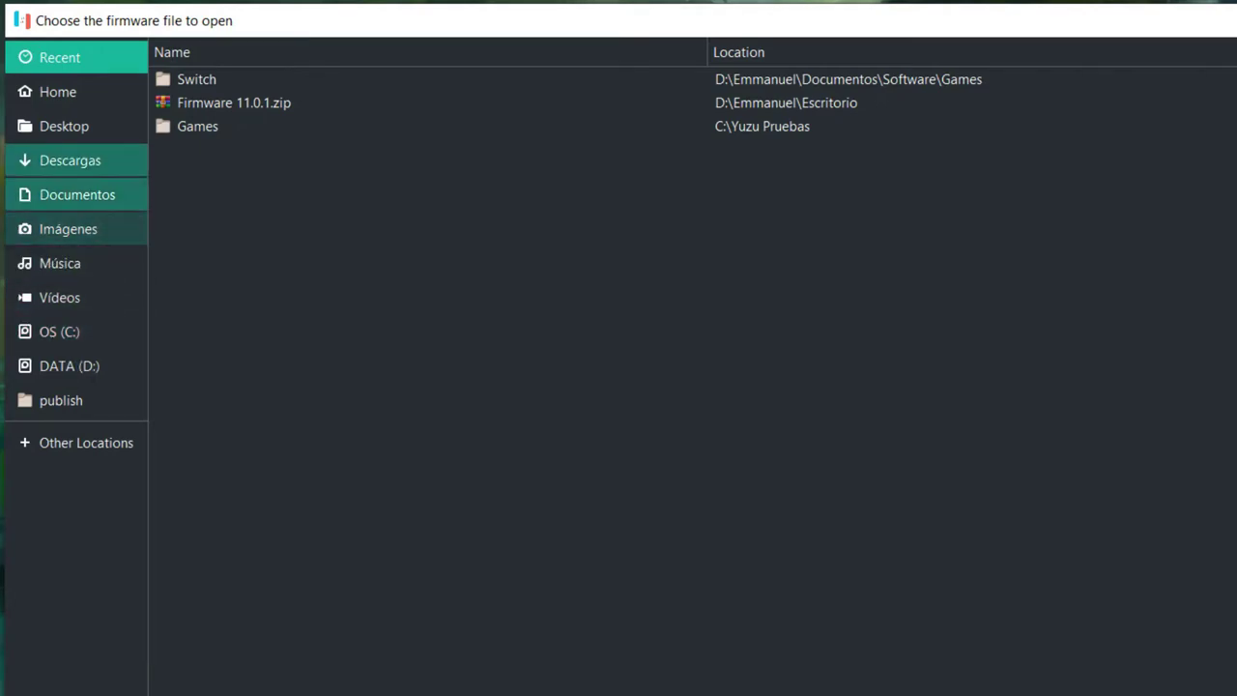
pyautogui.click(63, 125)
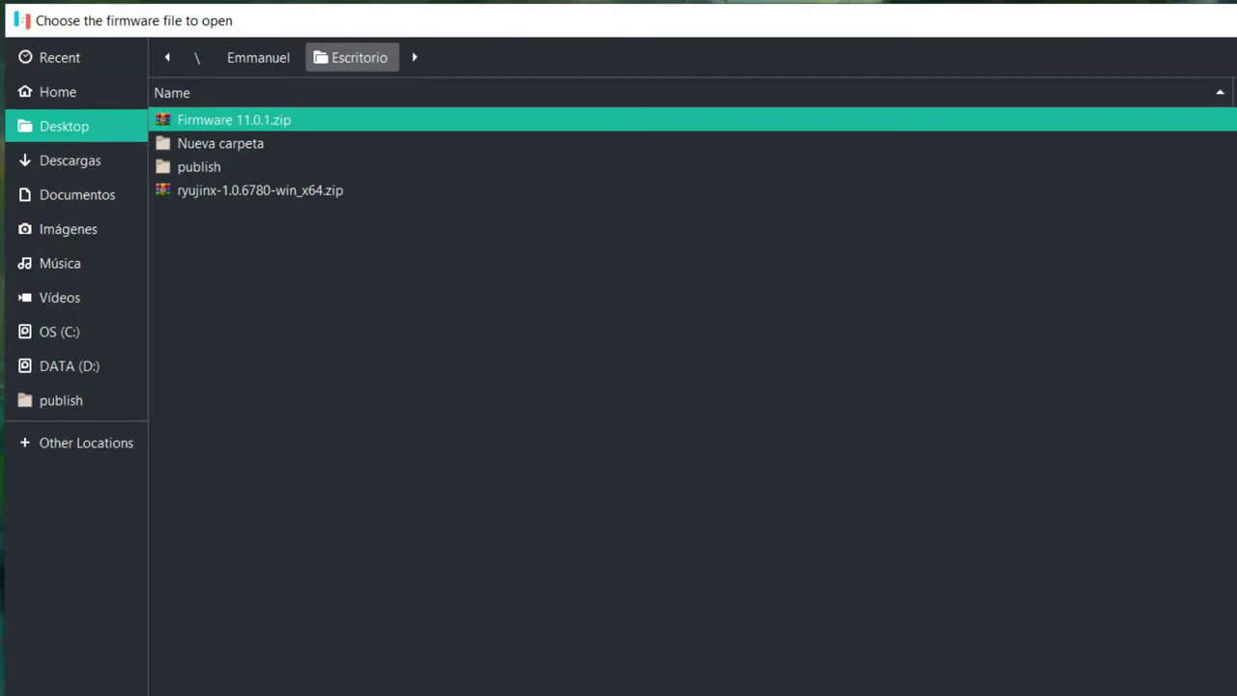
pyautogui.press('Return')
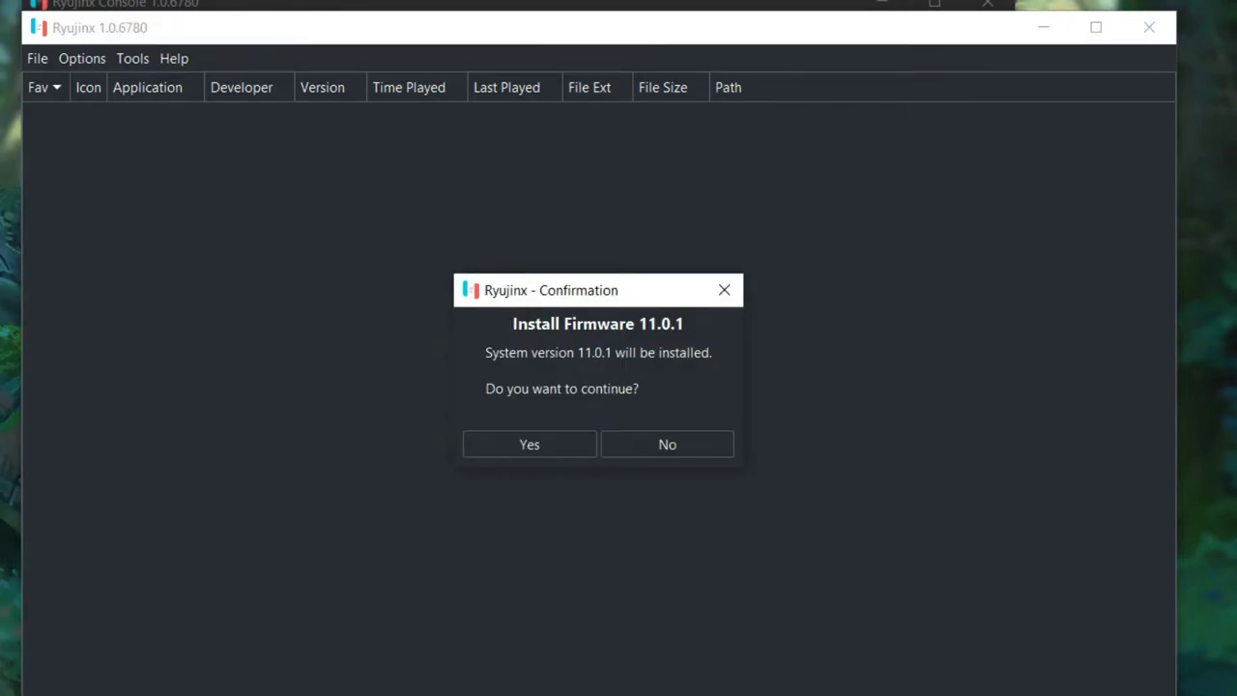
pyautogui.press('Return')
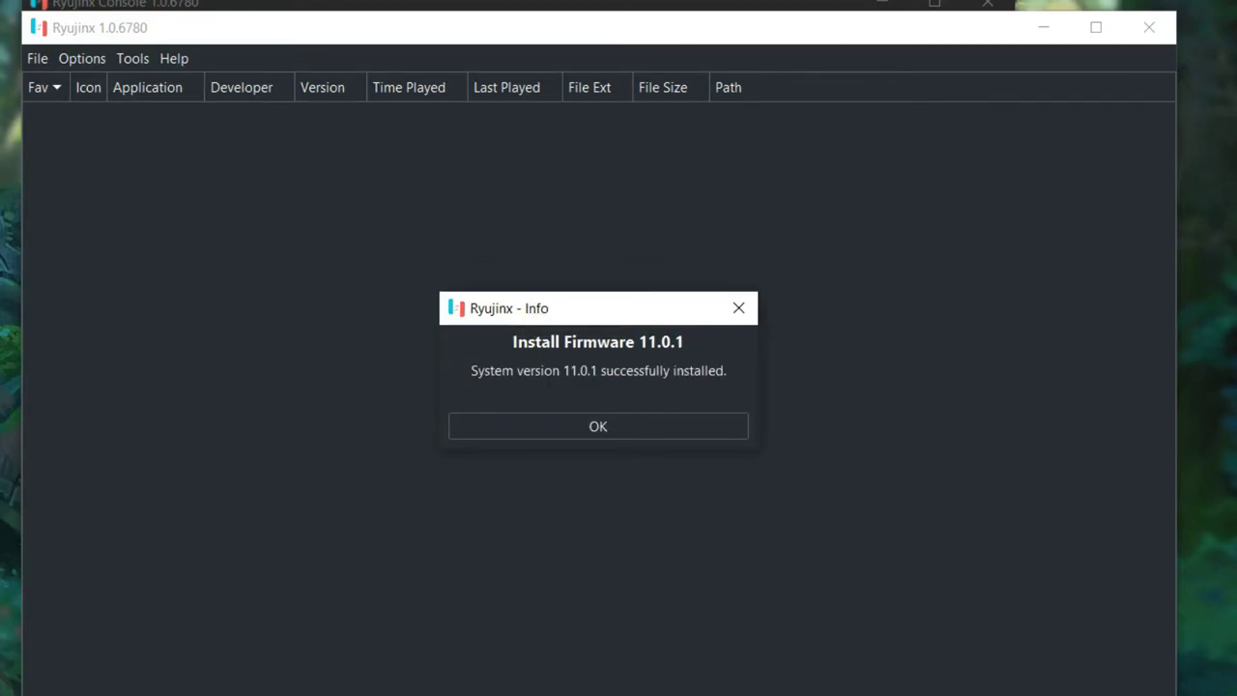
pyautogui.press('Return')
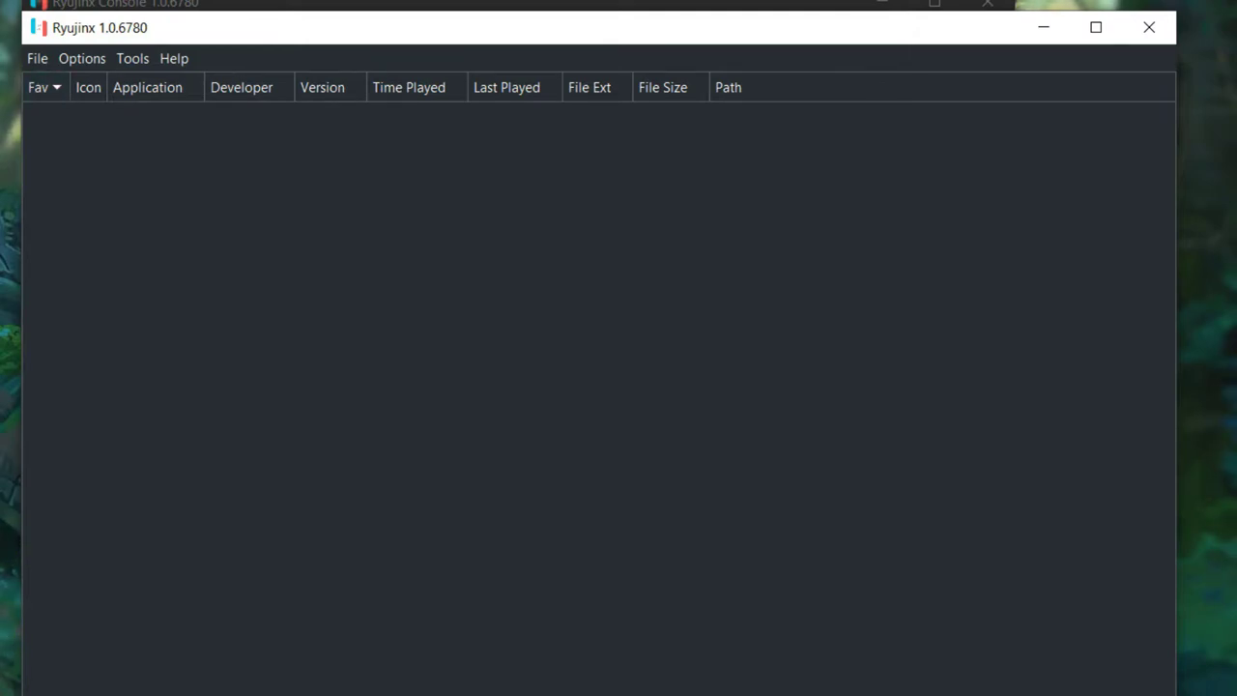
# - Add the Games folder inside C:\Yuzu Pruebas to the game directories in the Ryujinx settings
pyautogui.click(82, 58)
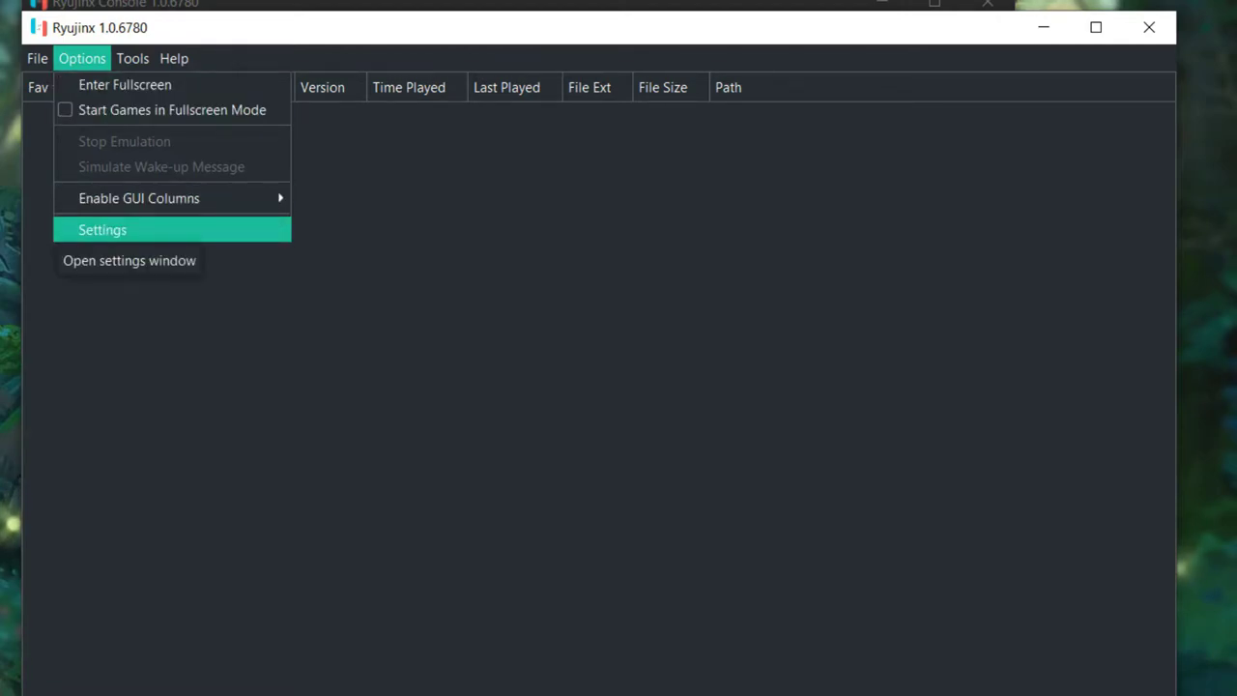
pyautogui.click(103, 230)
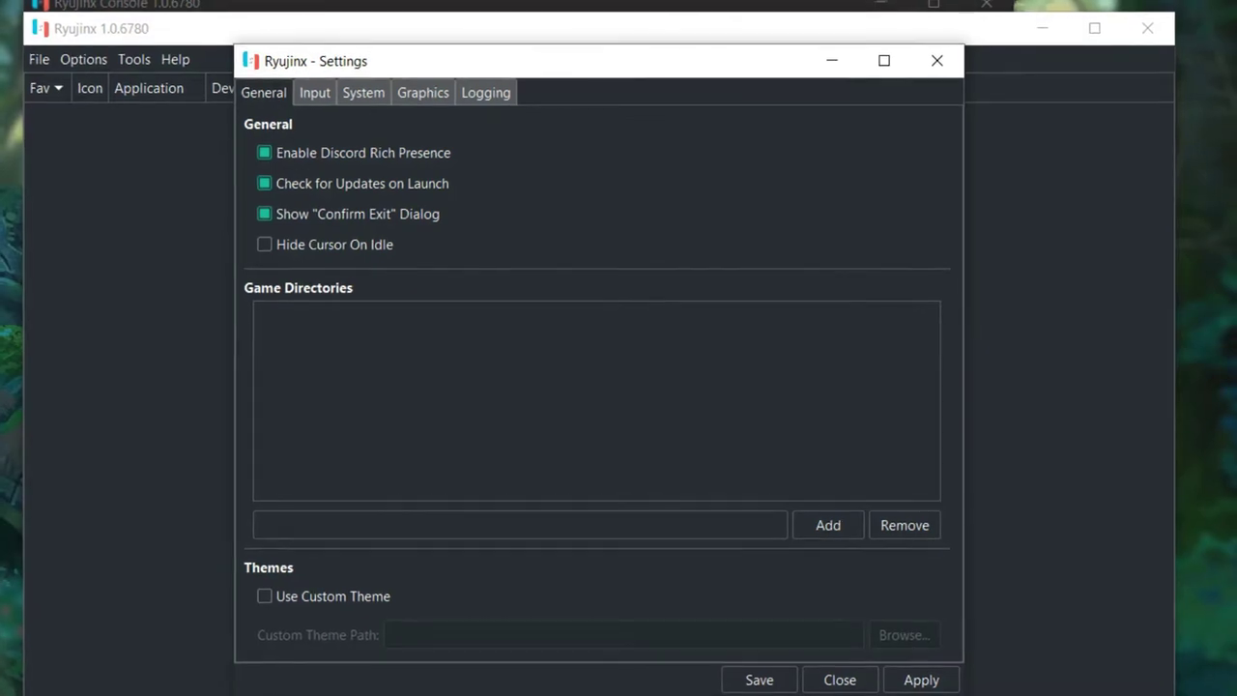
pyautogui.click(799, 499)
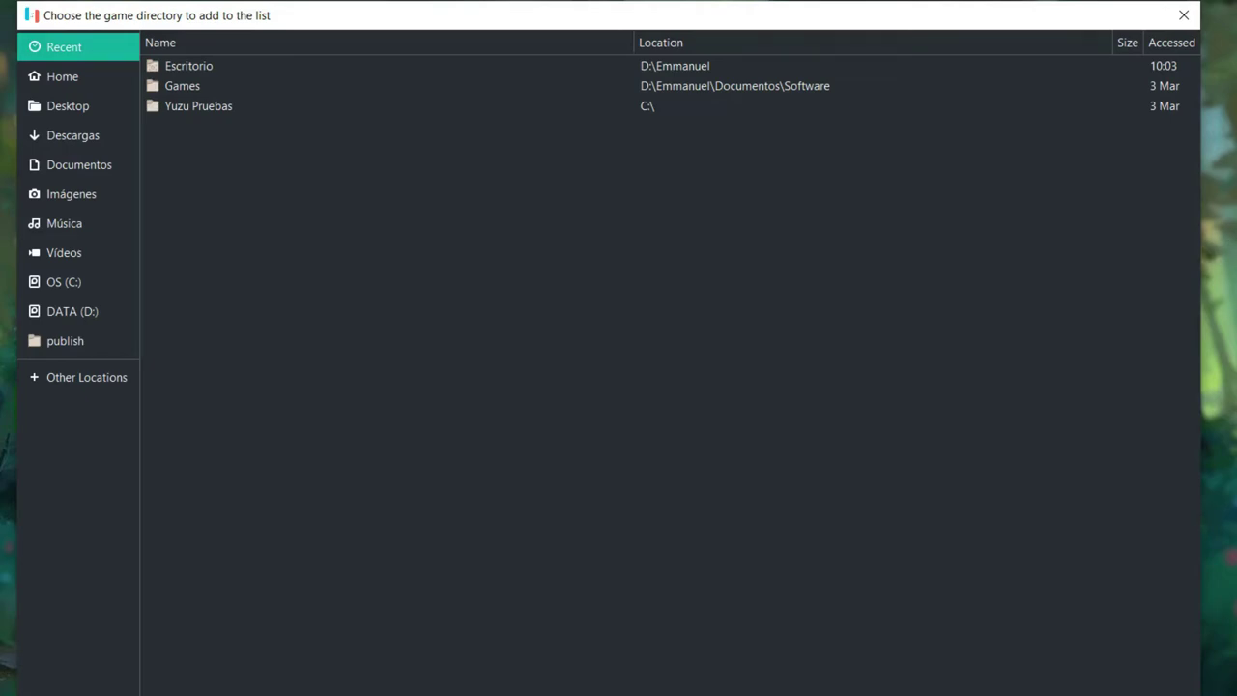
pyautogui.click(63, 282)
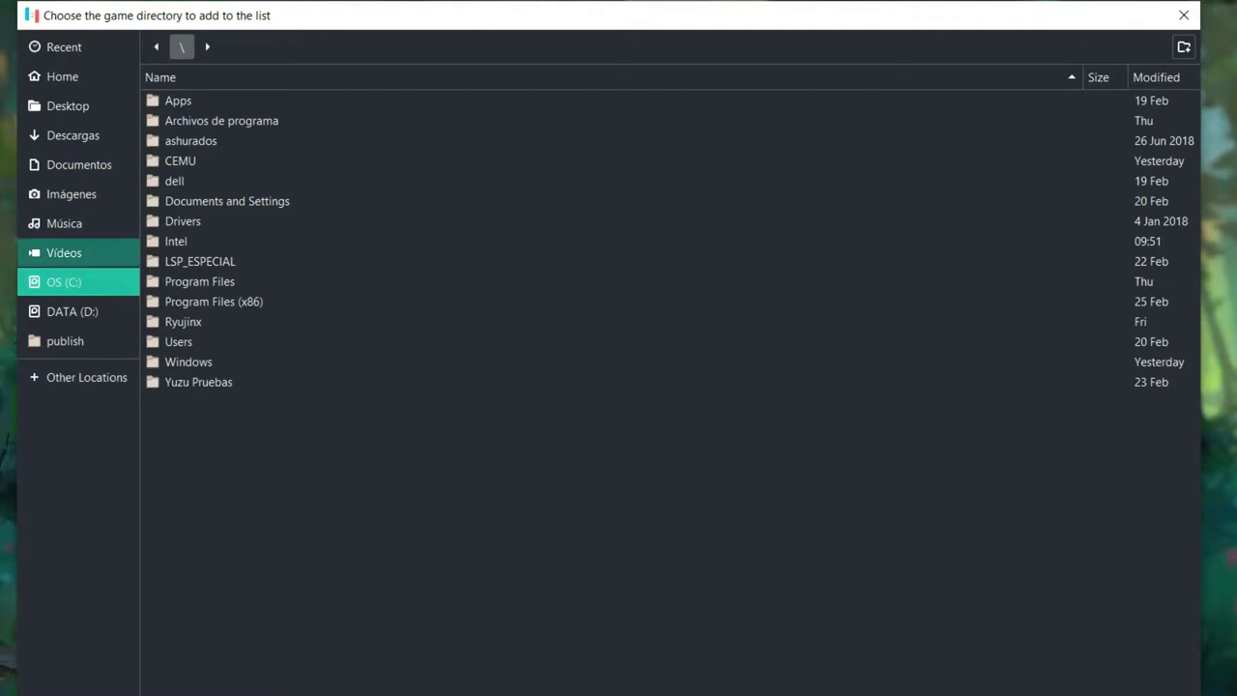
pyautogui.doubleClick(198, 382)
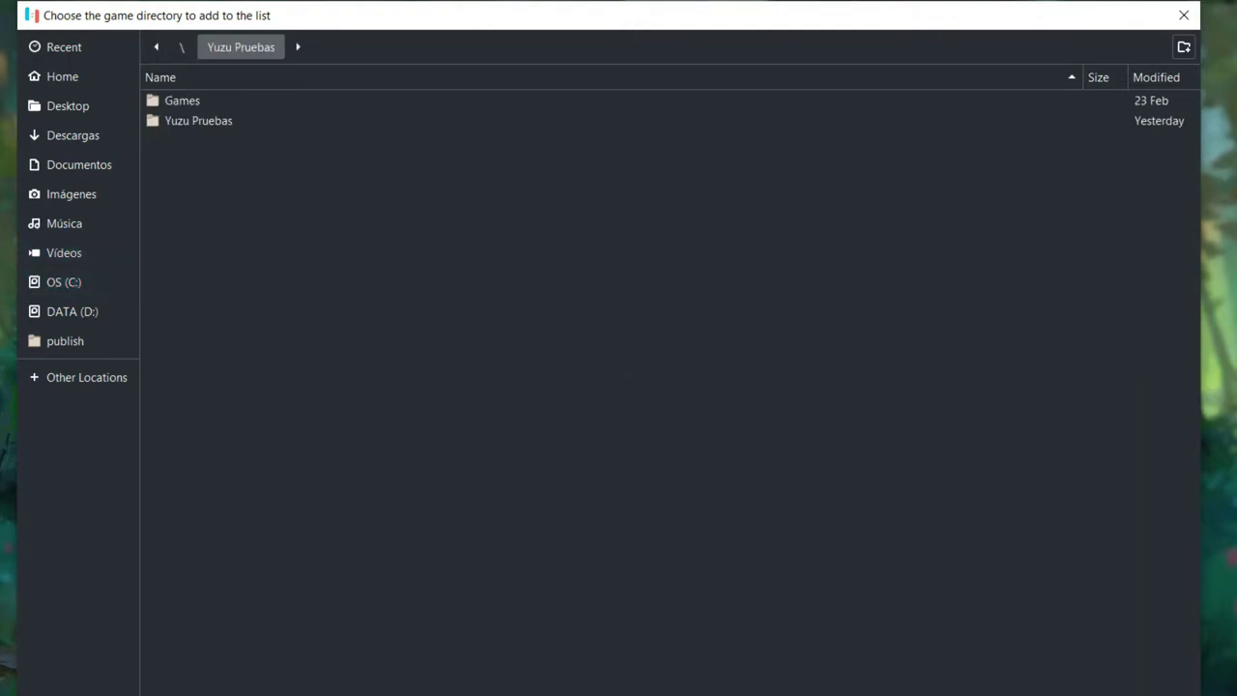
pyautogui.click(182, 101)
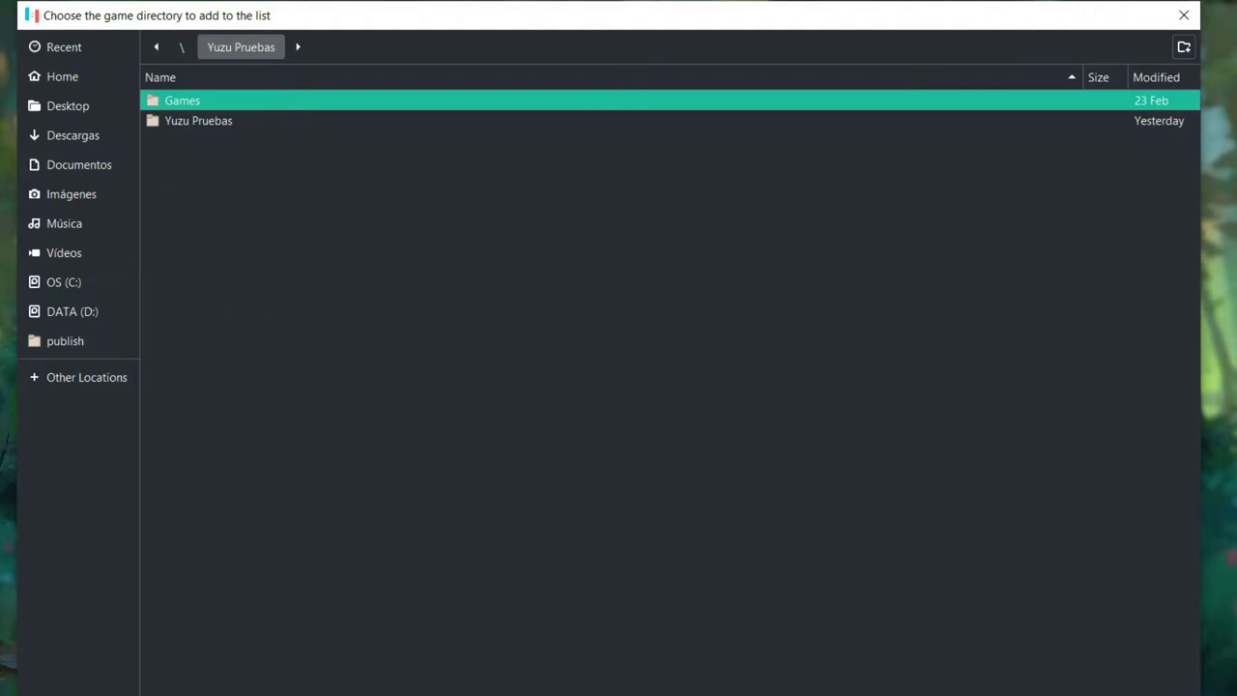
pyautogui.press('Return')
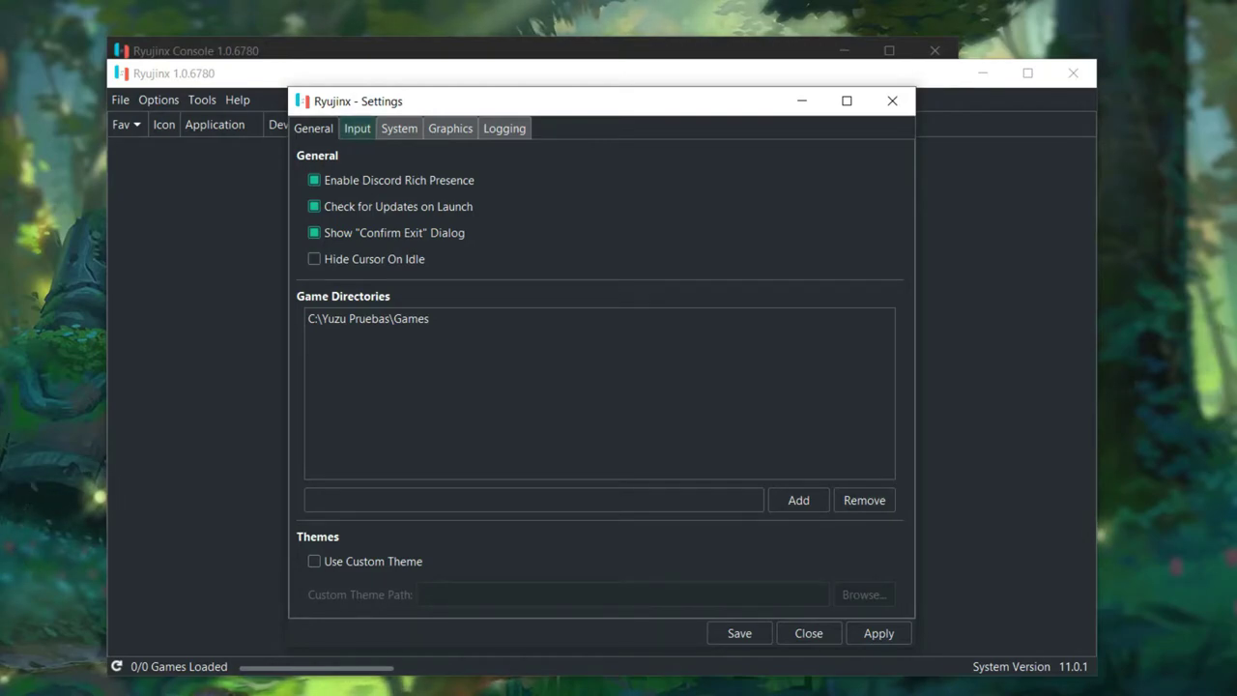
# - Open the input configuration for Player 1 and set its controller type to Pro Controller
pyautogui.click(357, 128)
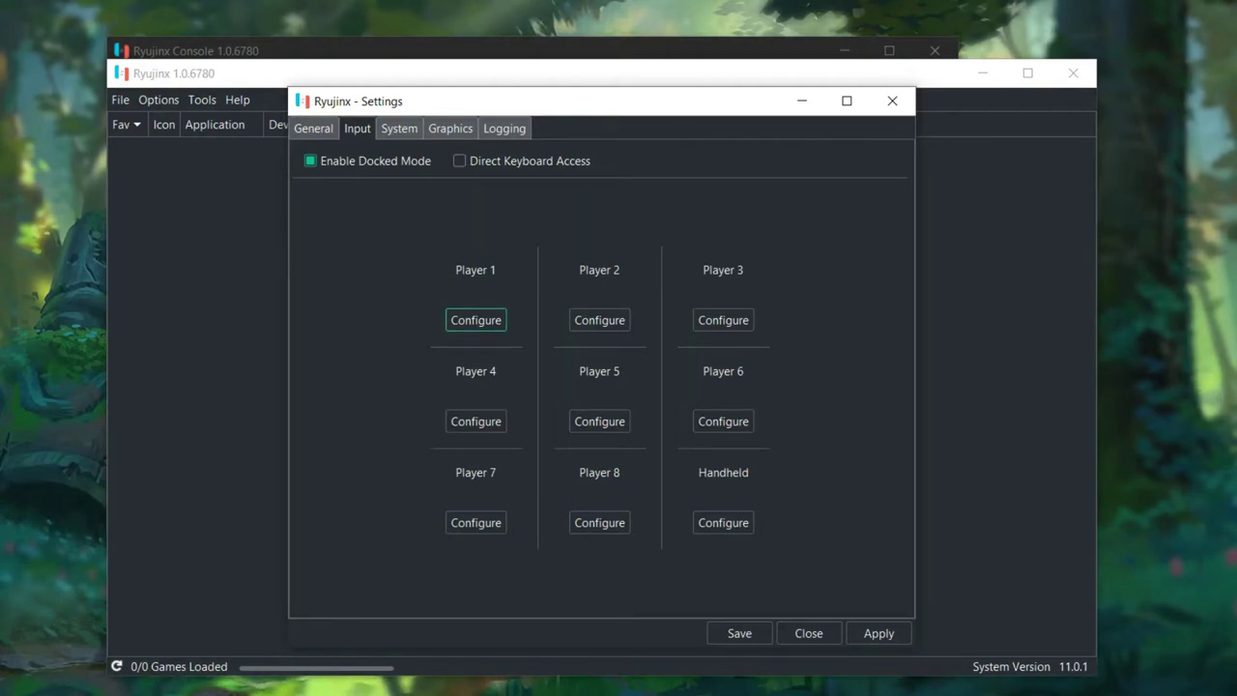
pyautogui.press('Return')
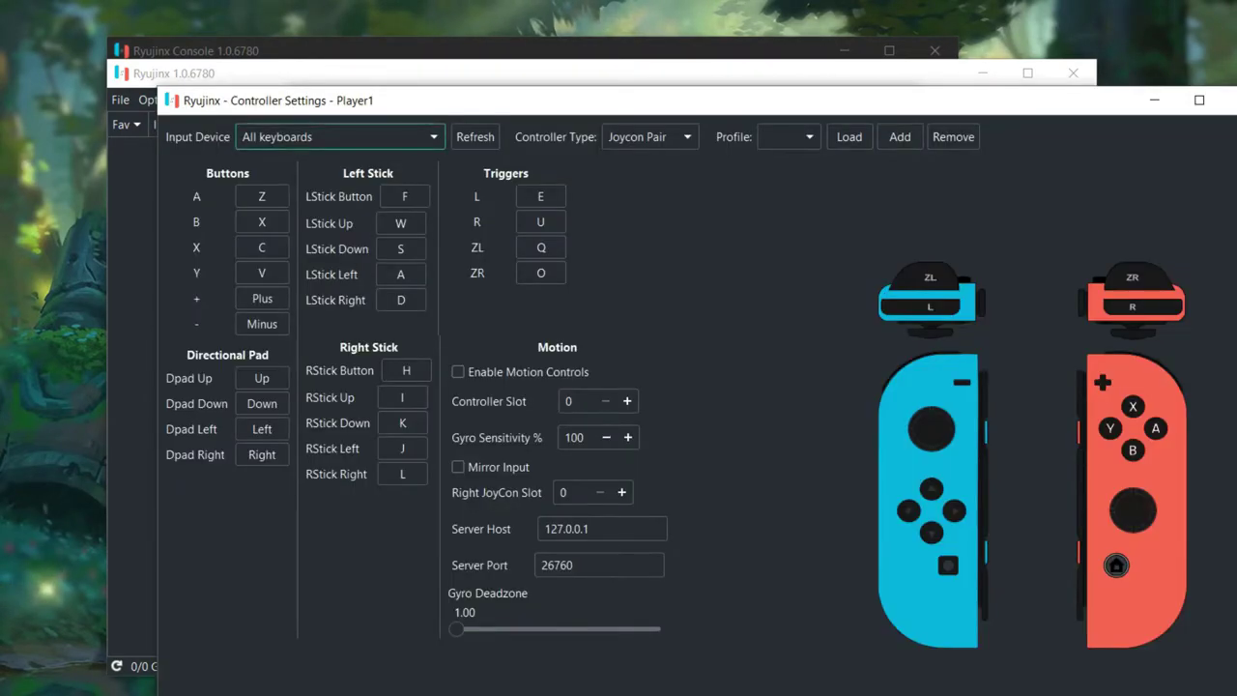
pyautogui.press('Tab')
pyautogui.press('Tab')
pyautogui.press('space')
pyautogui.press('Escape')
pyautogui.press('space')
pyautogui.press('Up')
pyautogui.press('Return')
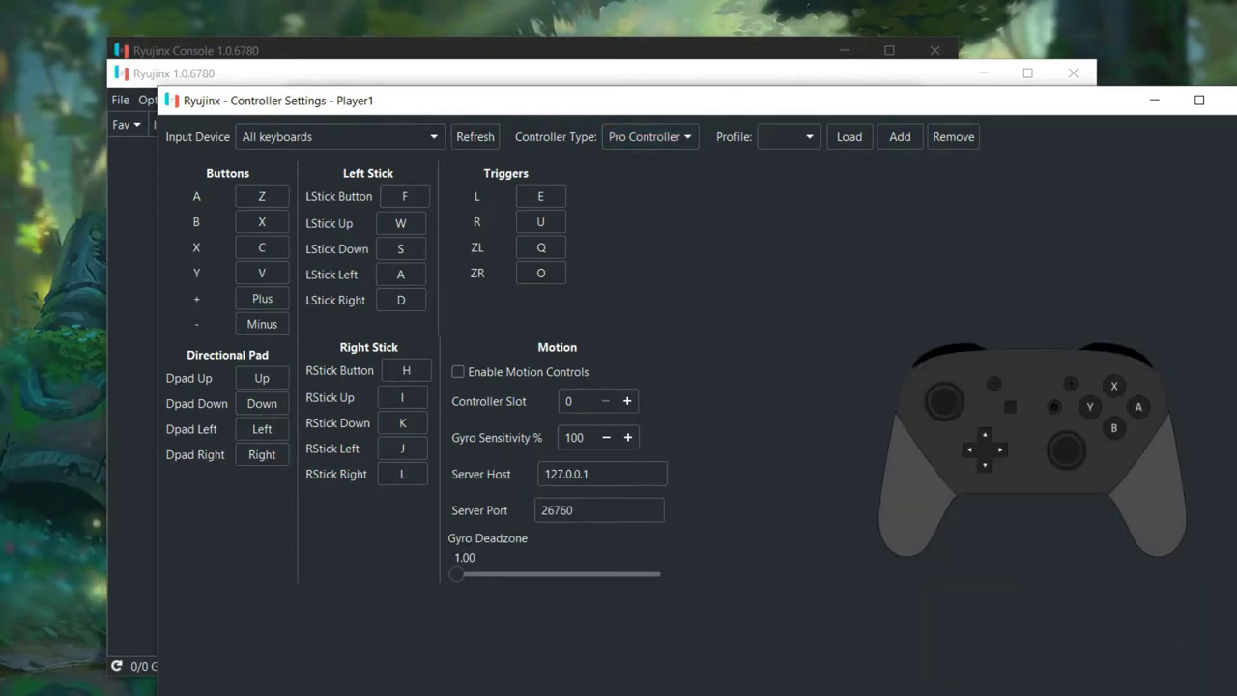
# - Review the Player 1 button, stick and trigger mappings, and leave the controller settings
pyautogui.press('Tab')
pyautogui.press('Tab')
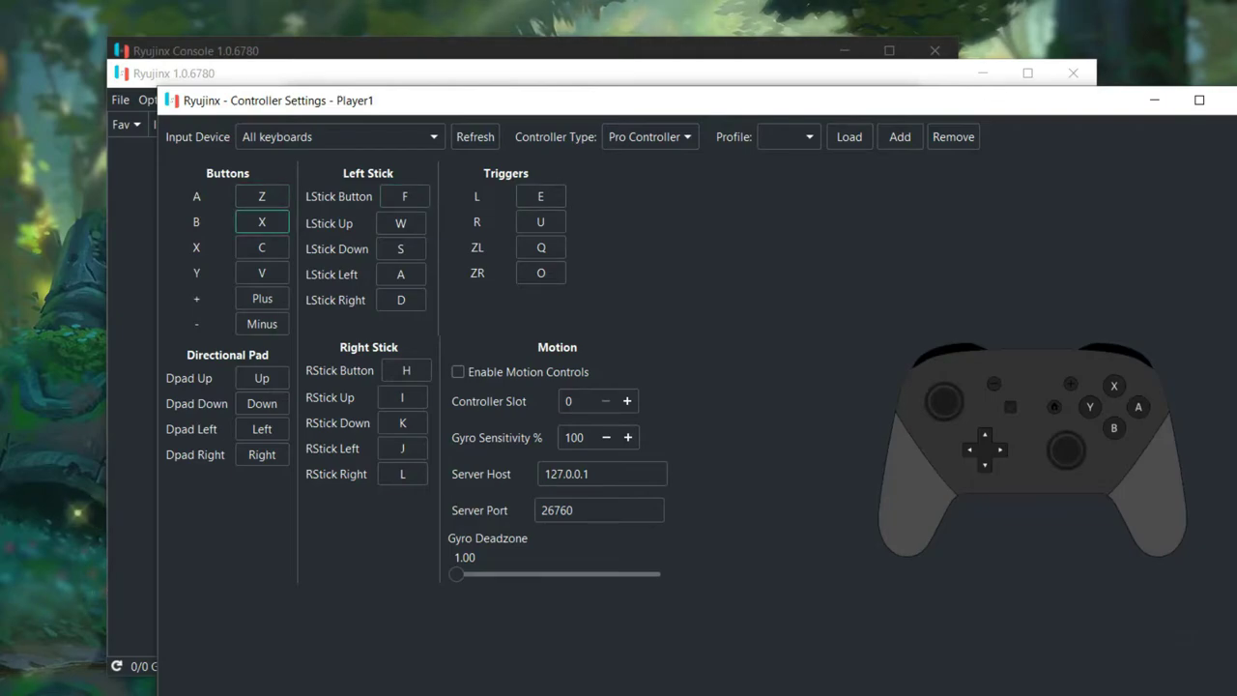
pyautogui.press('Up')
pyautogui.press('Down')
pyautogui.press('Down')
pyautogui.press('Down')
pyautogui.press('Down')
pyautogui.press('Down')
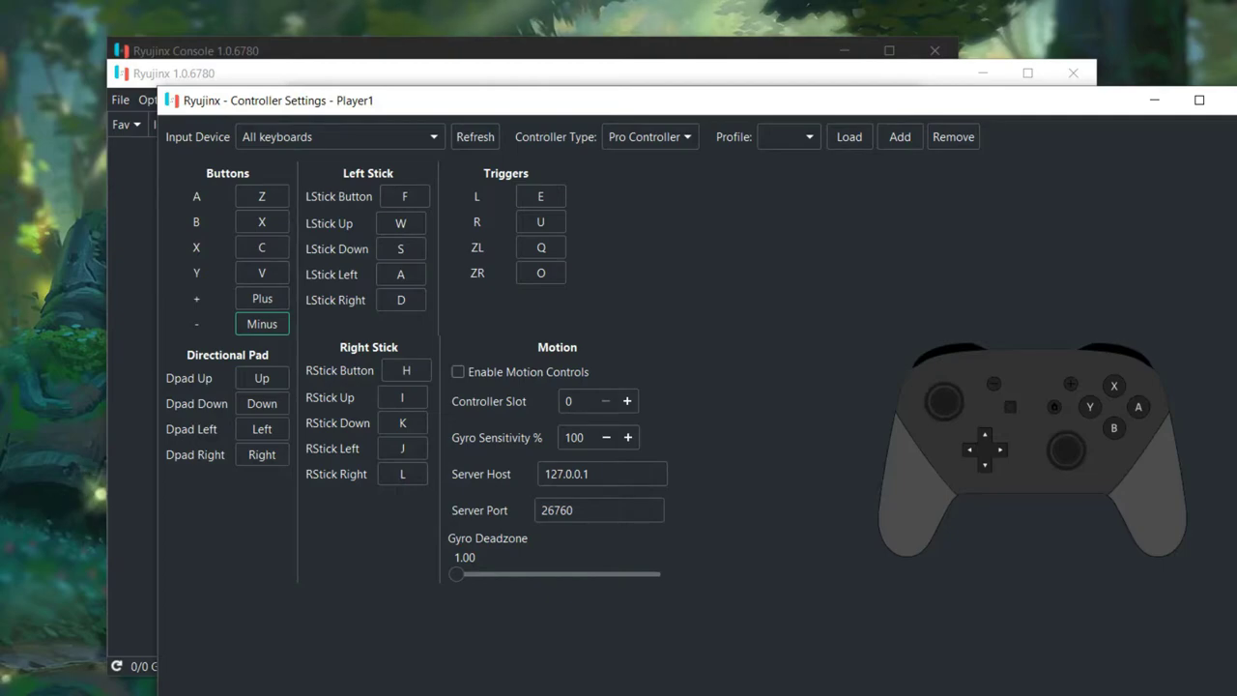
pyautogui.press('Tab')
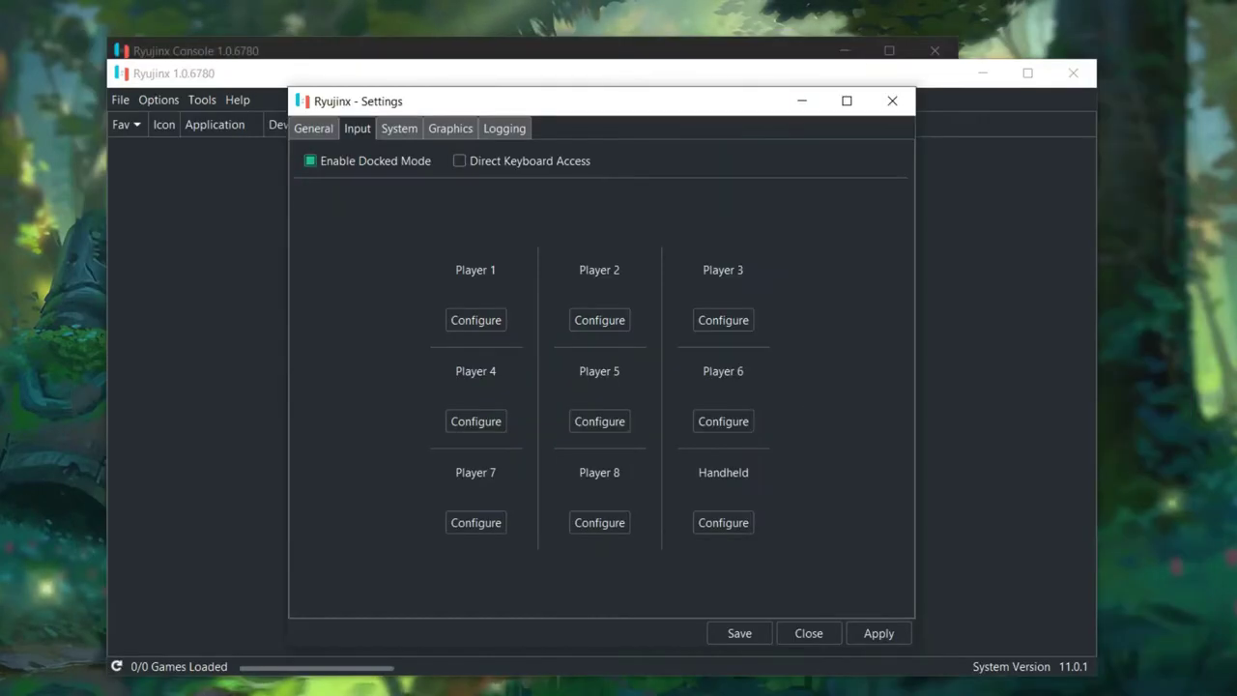
# - Set the system region to USA and the system language to Spanish in the system settings
pyautogui.click(399, 128)
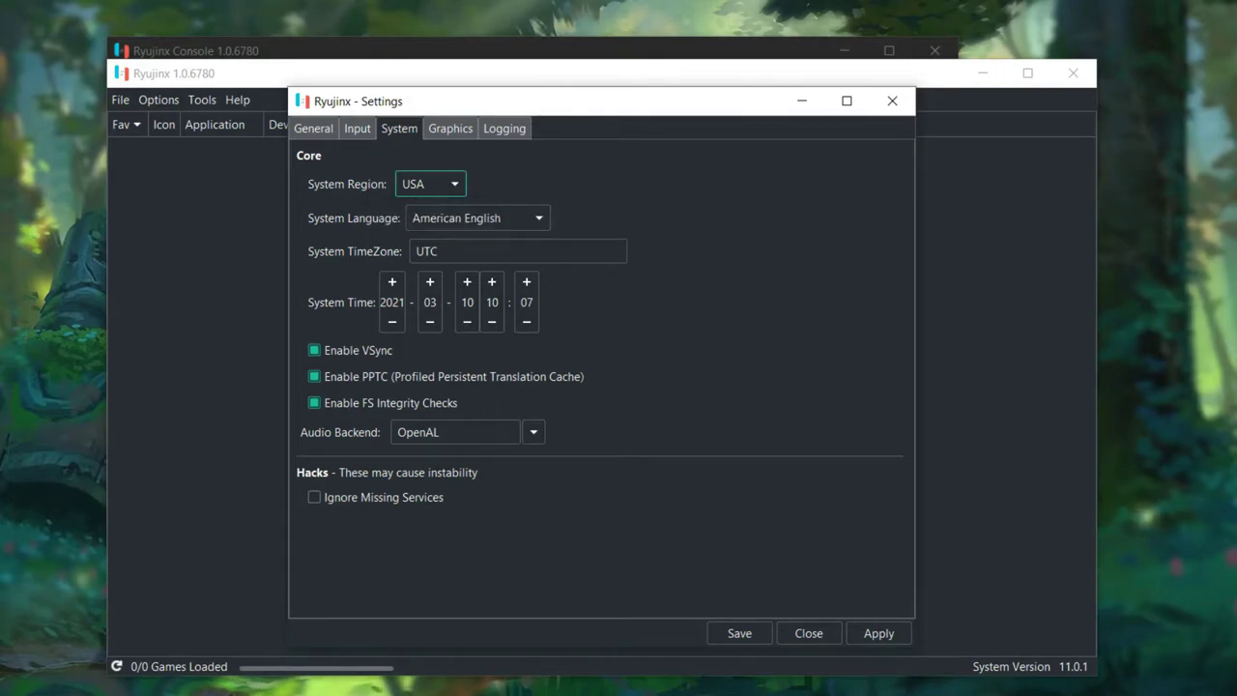
pyautogui.press('space')
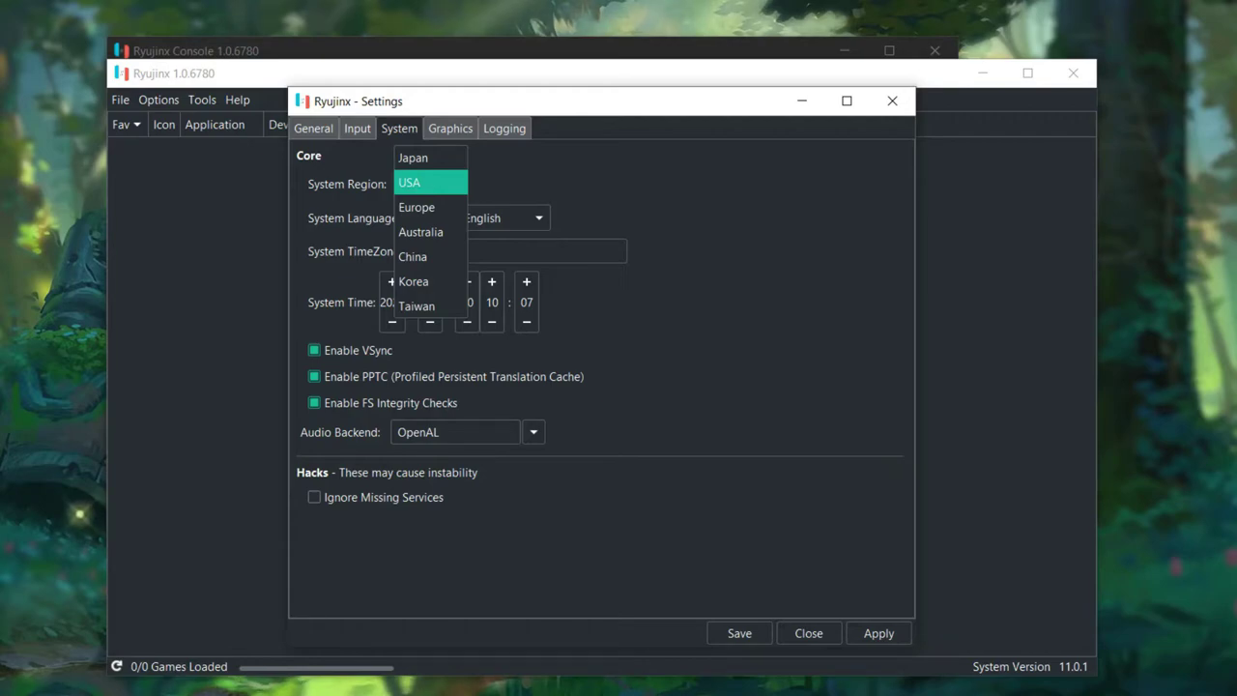
pyautogui.press('Down')
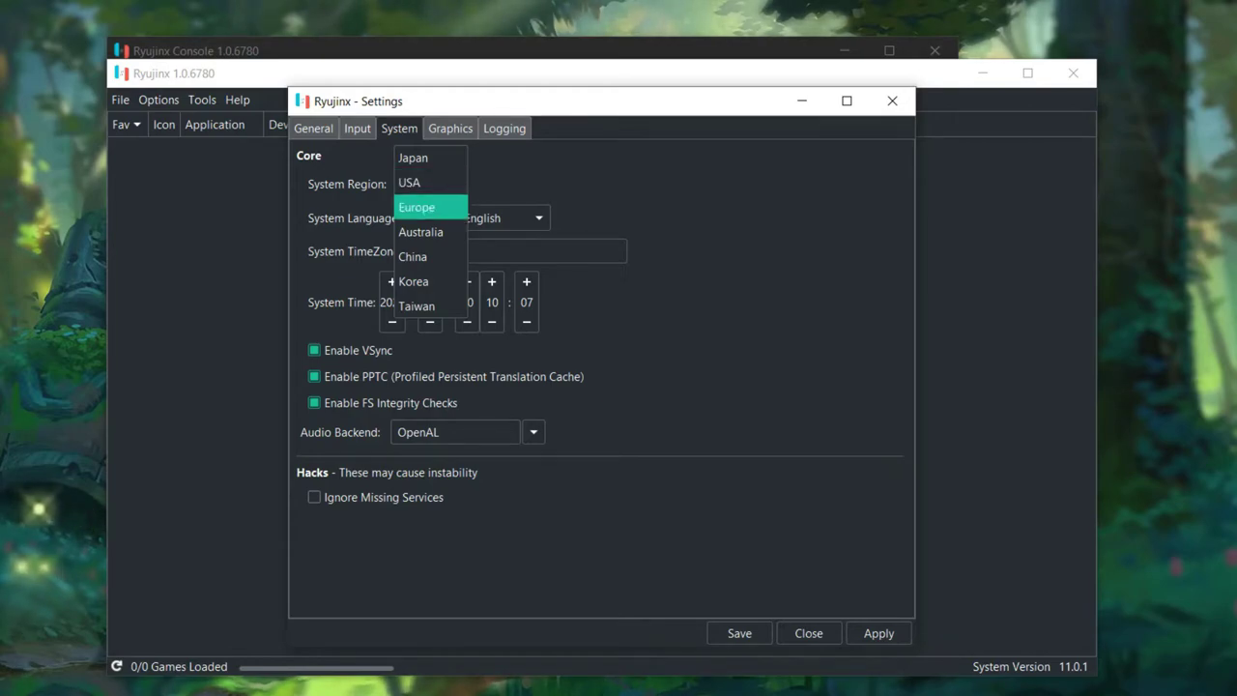
pyautogui.press('Up')
pyautogui.press('Return')
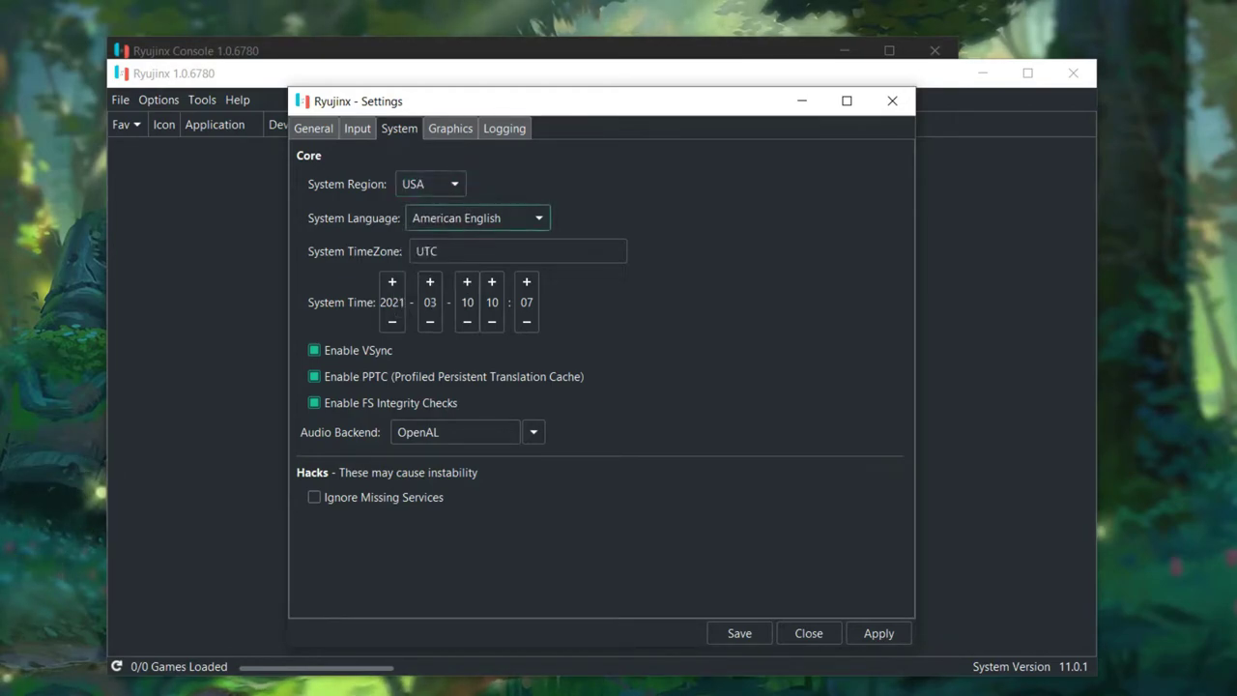
pyautogui.press('space')
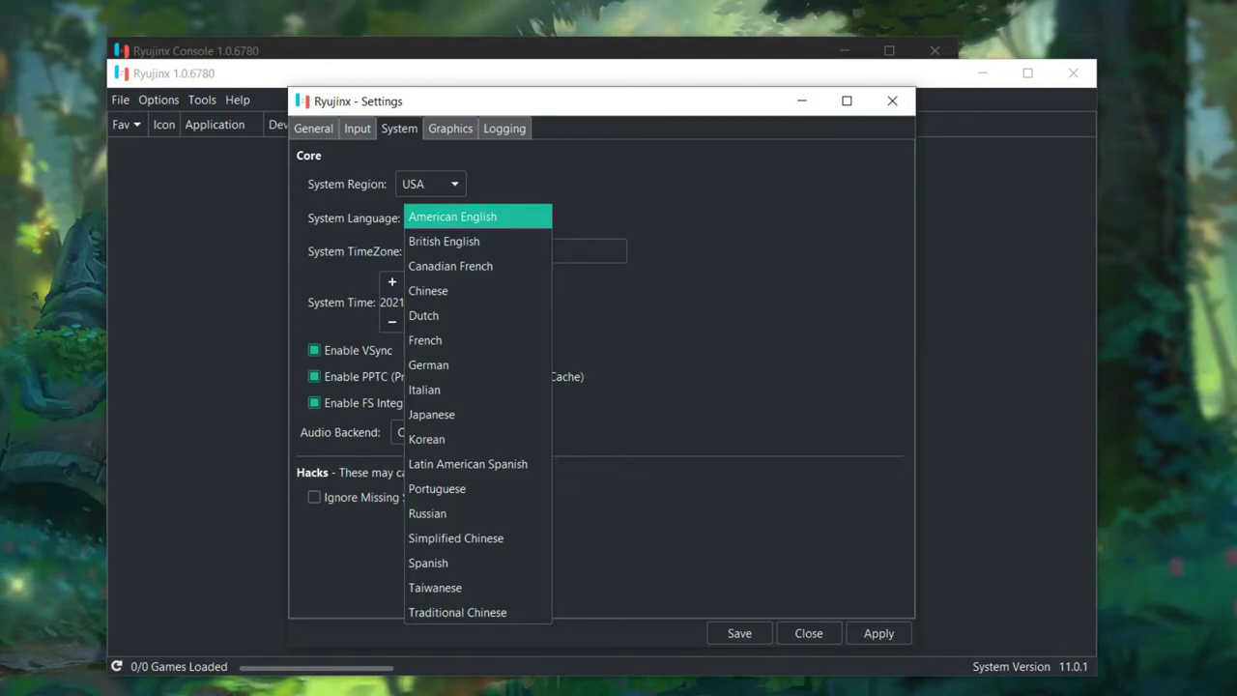
pyautogui.press('Down')
pyautogui.press('Down')
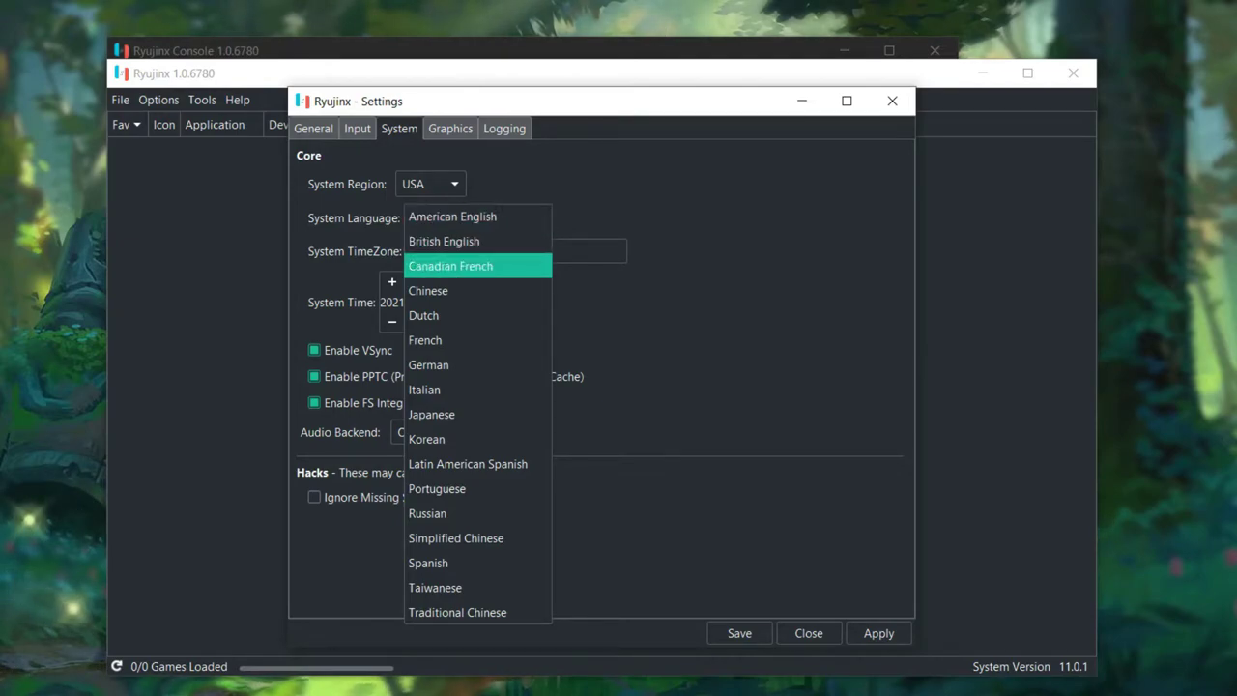
pyautogui.press('Up')
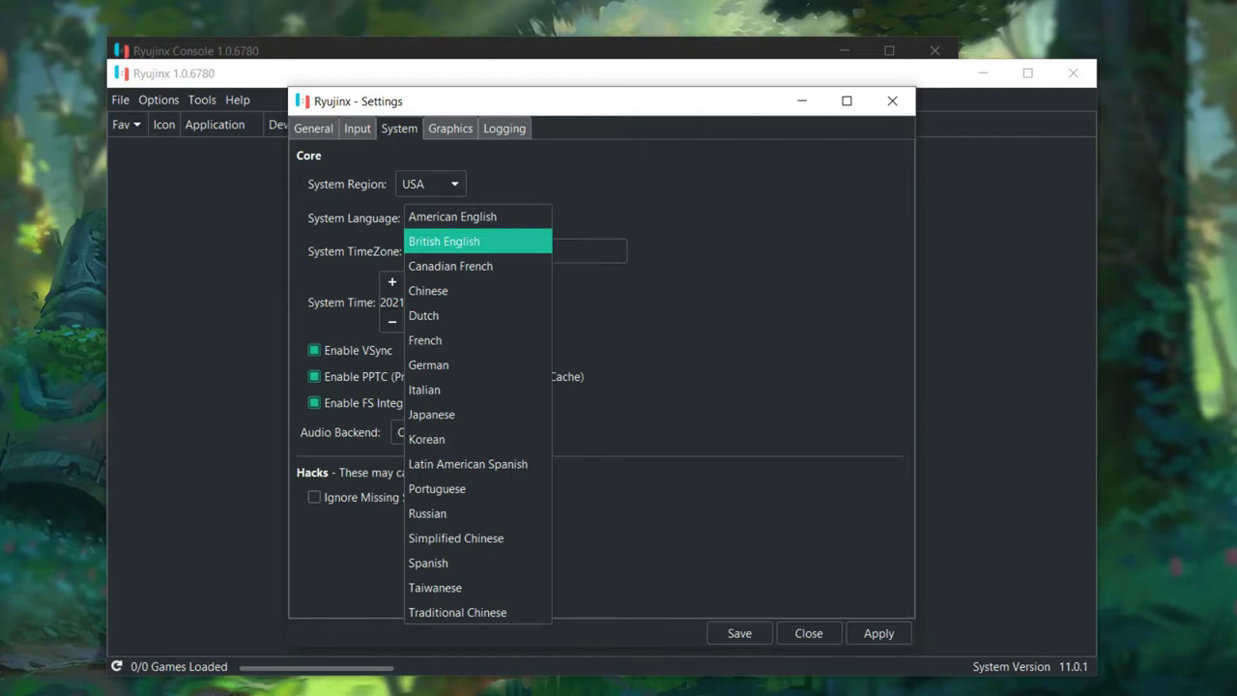
pyautogui.click(428, 563)
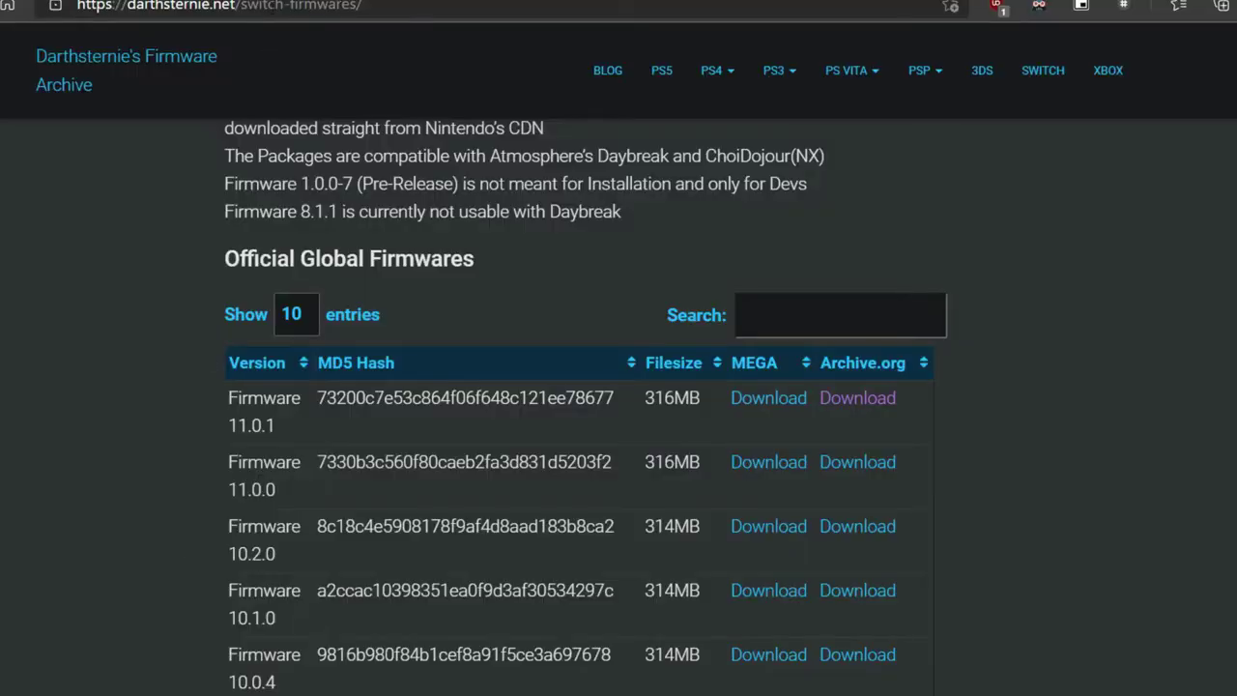
# - In a new Edge tab, search for "download open al" and download the OpenAL 1.1 Windows Installer from openal.org
pyautogui.hotkey('ctrl', 't')
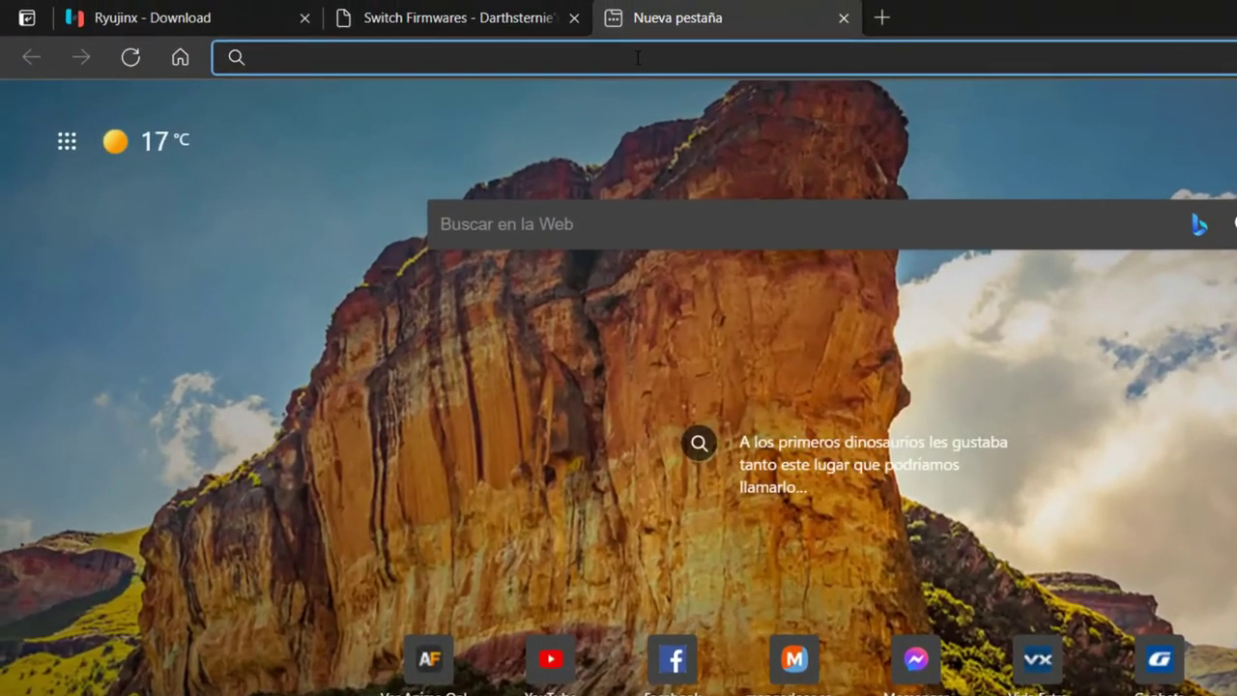
pyautogui.write('do')
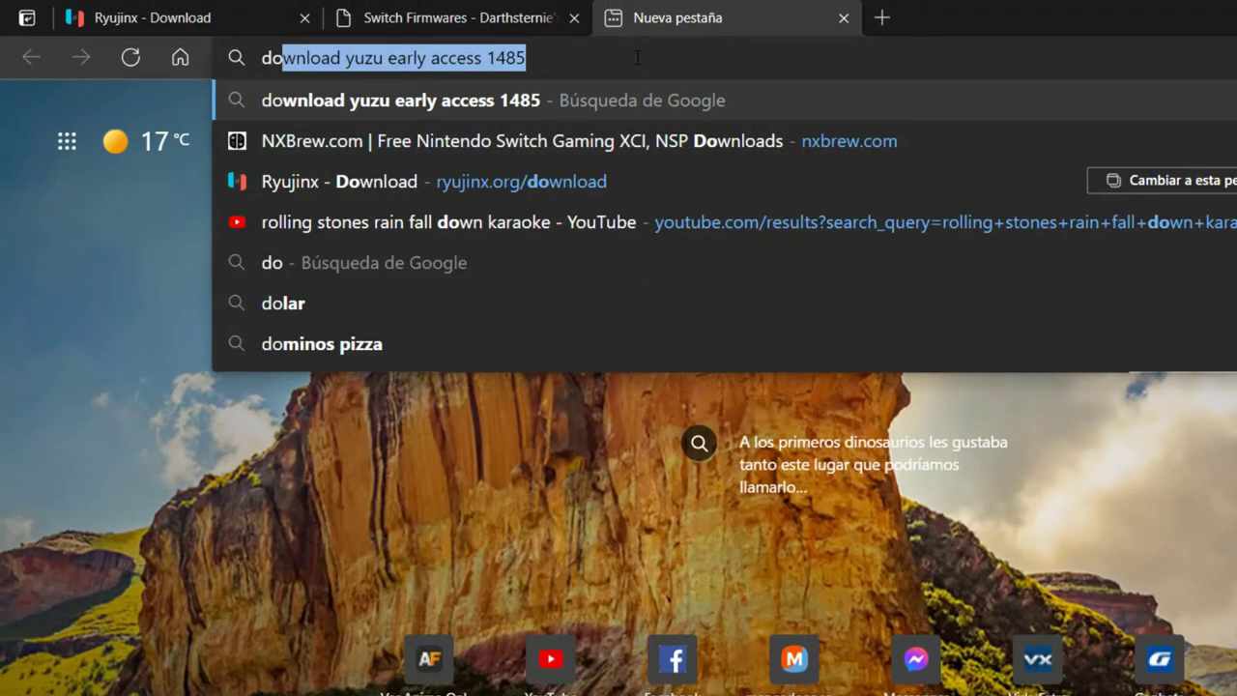
pyautogui.write('wnload open al')
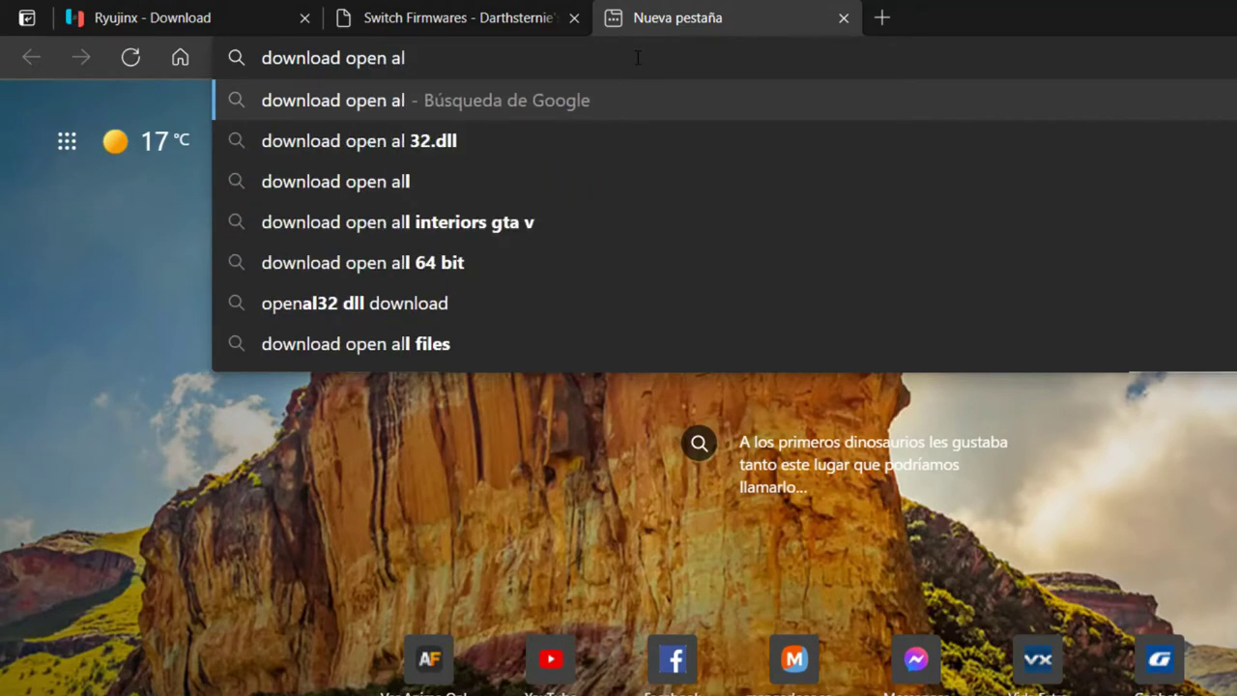
pyautogui.press('Return')
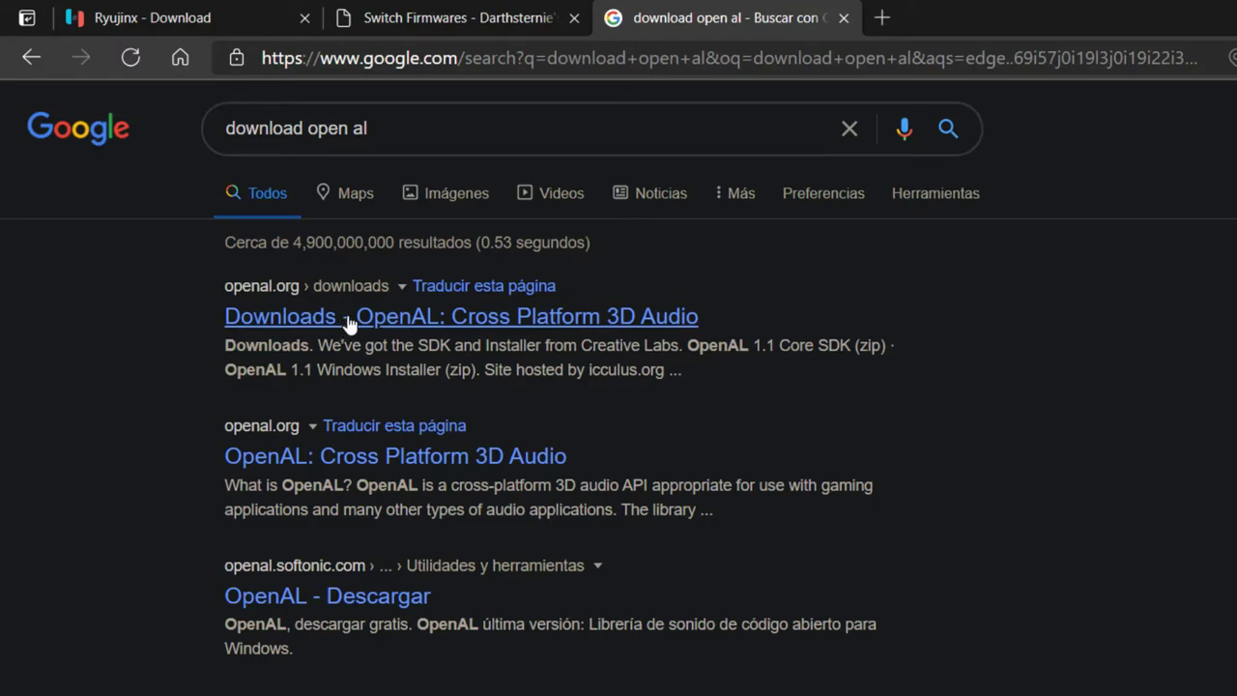
pyautogui.click(350, 324)
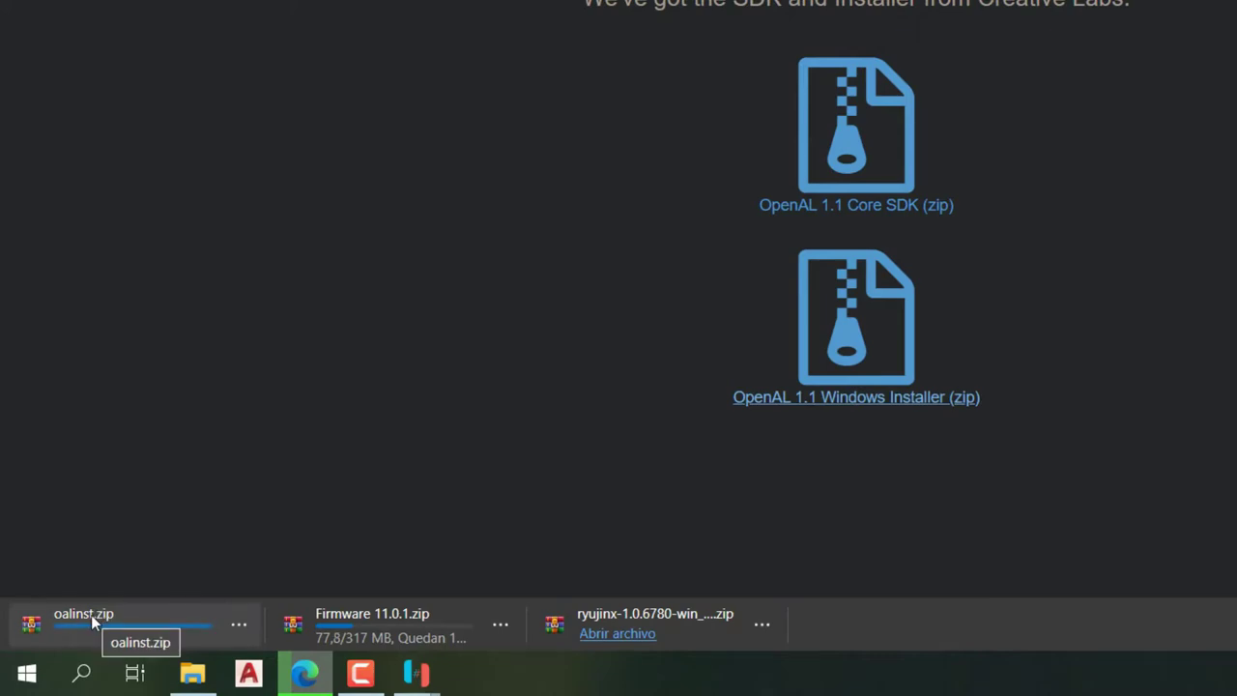
# - Install OpenAL by running oalinst.exe from the downloaded oalinst.zip, and put away the archive and browser windows
pyautogui.click(91, 615)
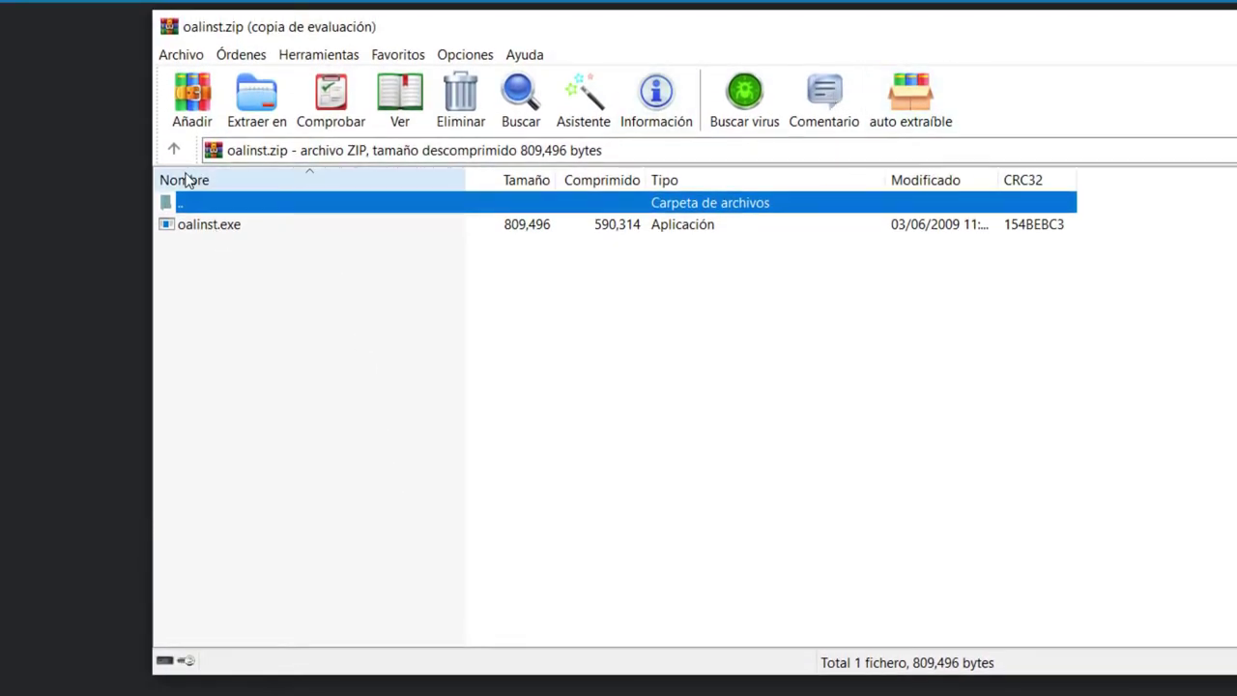
pyautogui.click(213, 232)
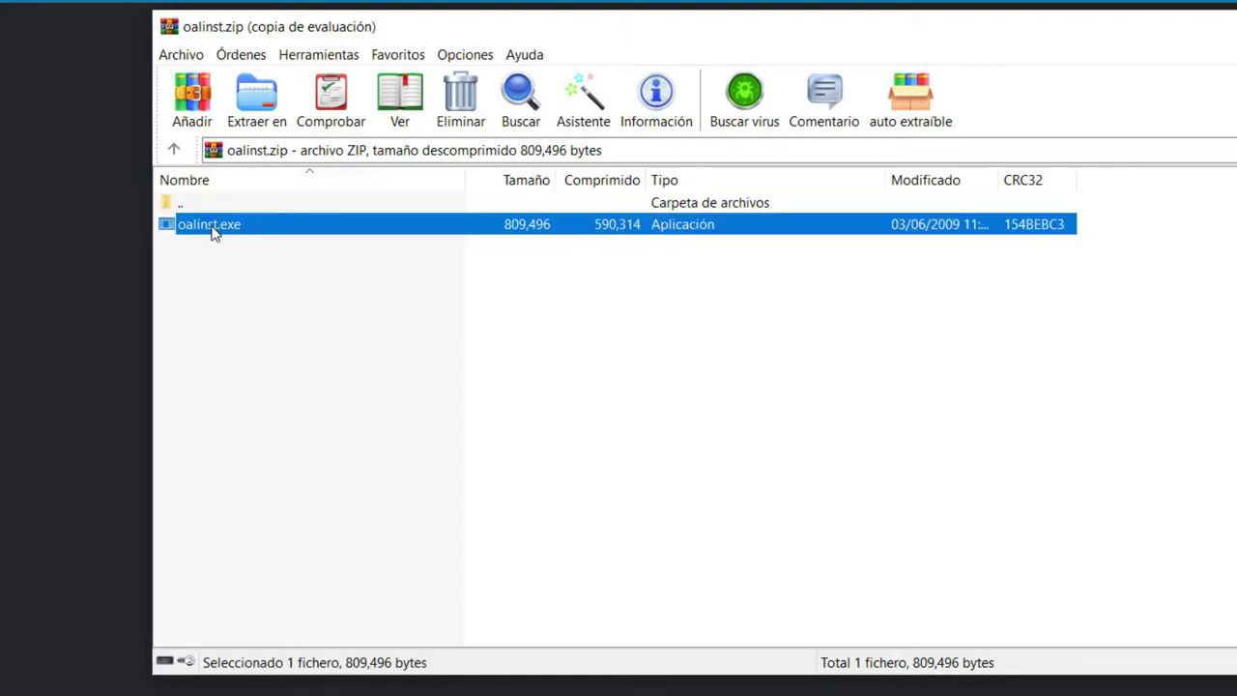
pyautogui.doubleClick(209, 224)
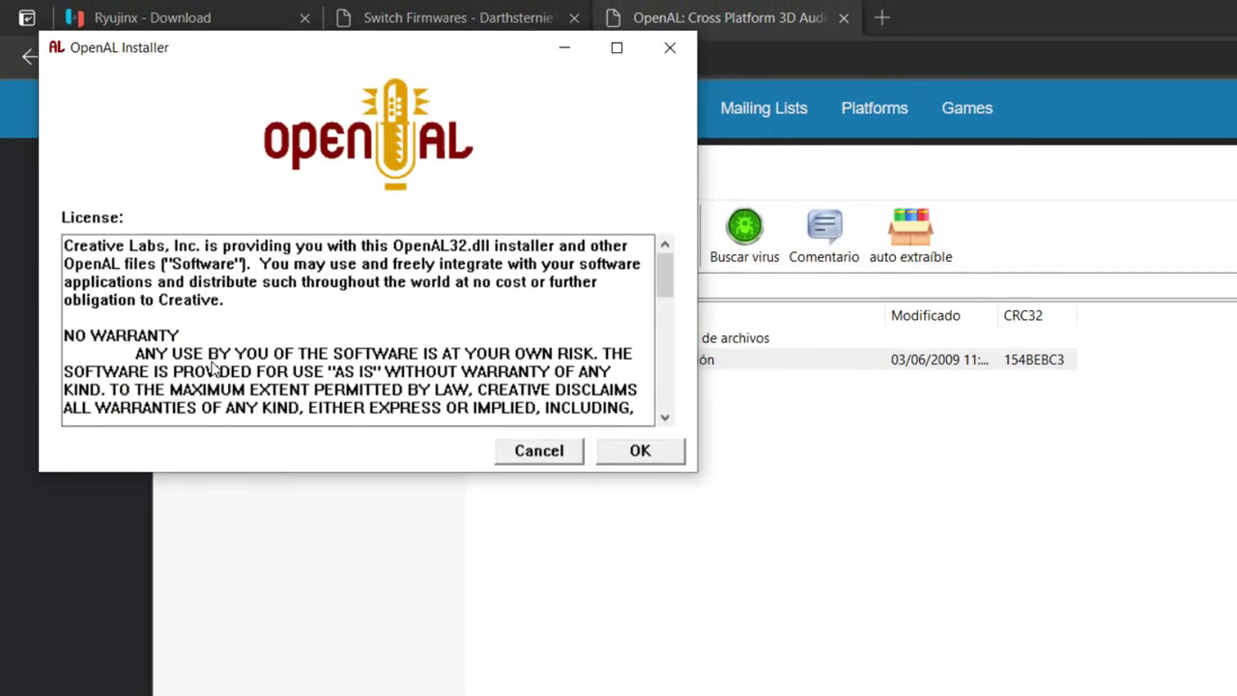
pyautogui.press('Return')
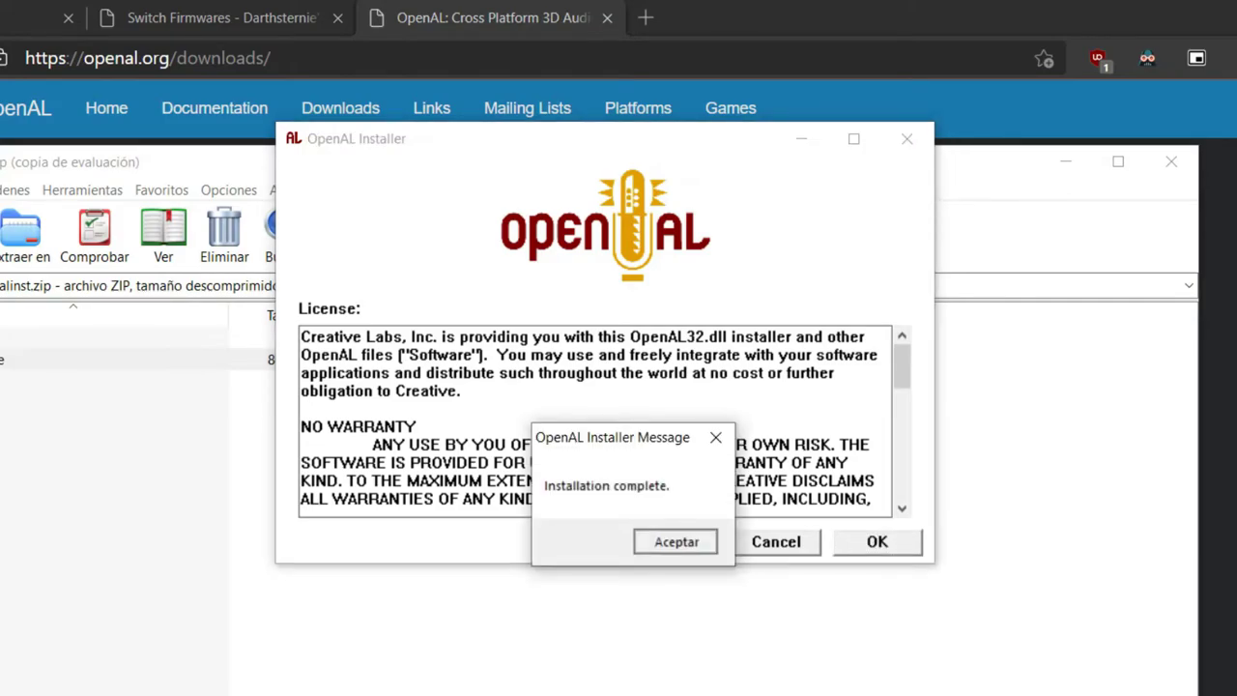
pyautogui.press('Return')
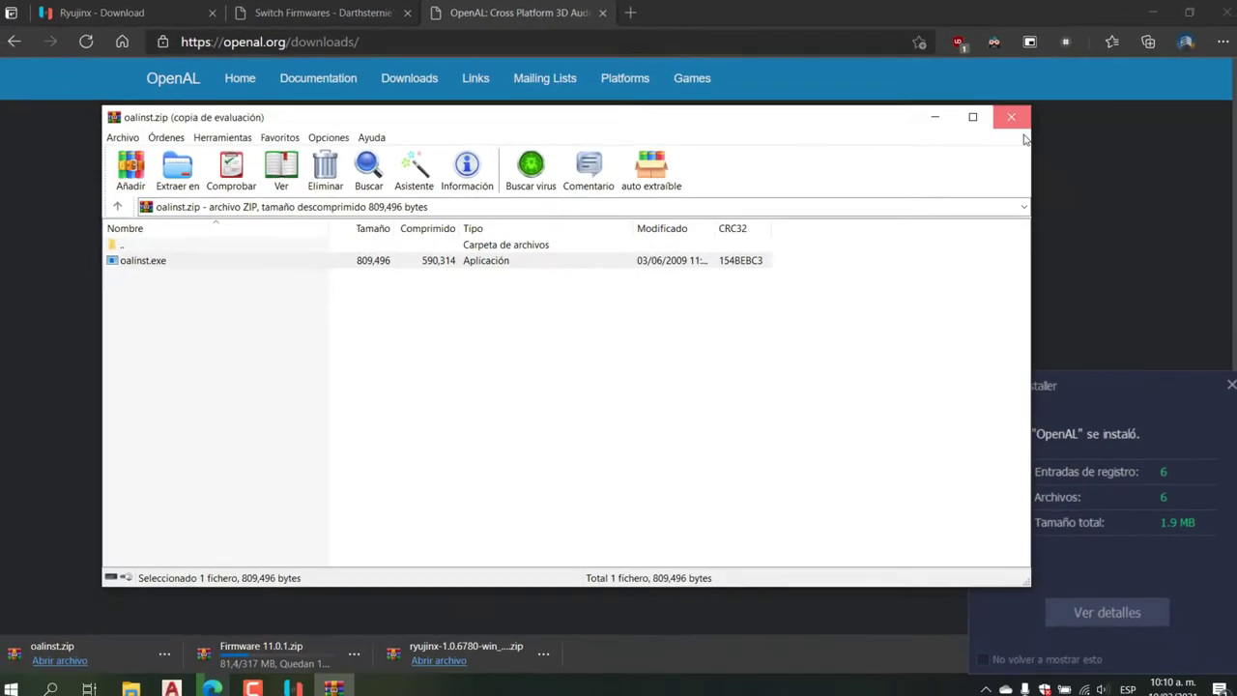
pyautogui.click(1011, 117)
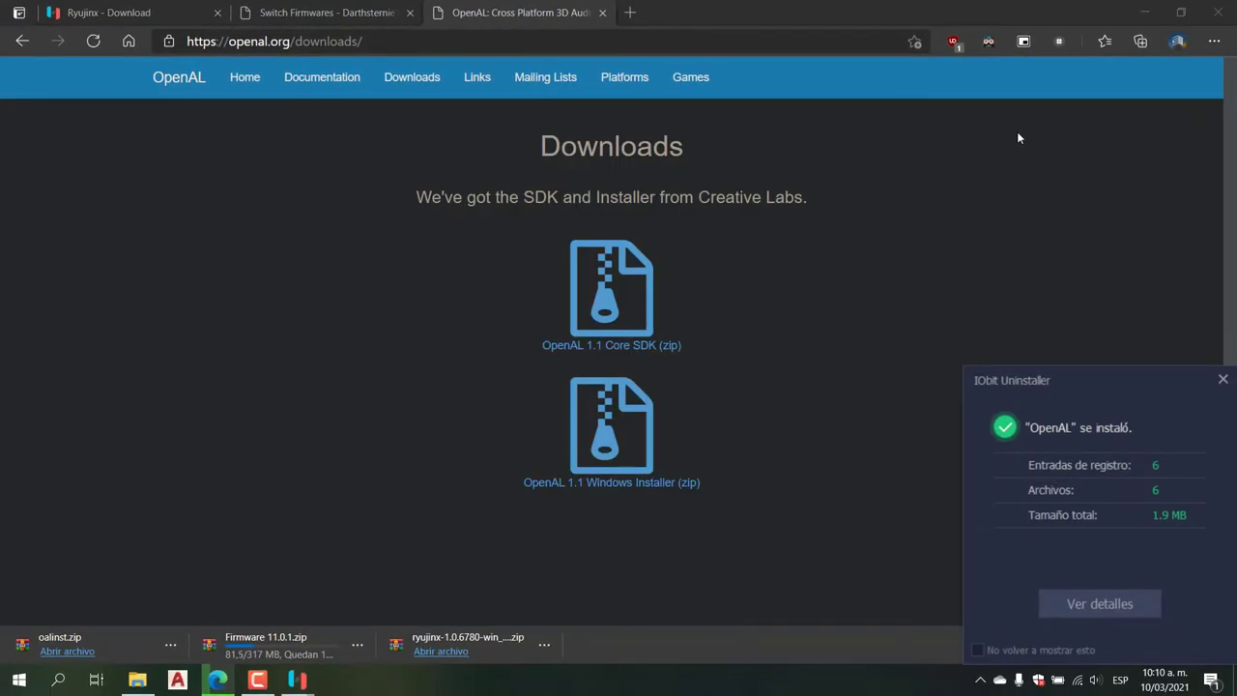
pyautogui.click(1147, 12)
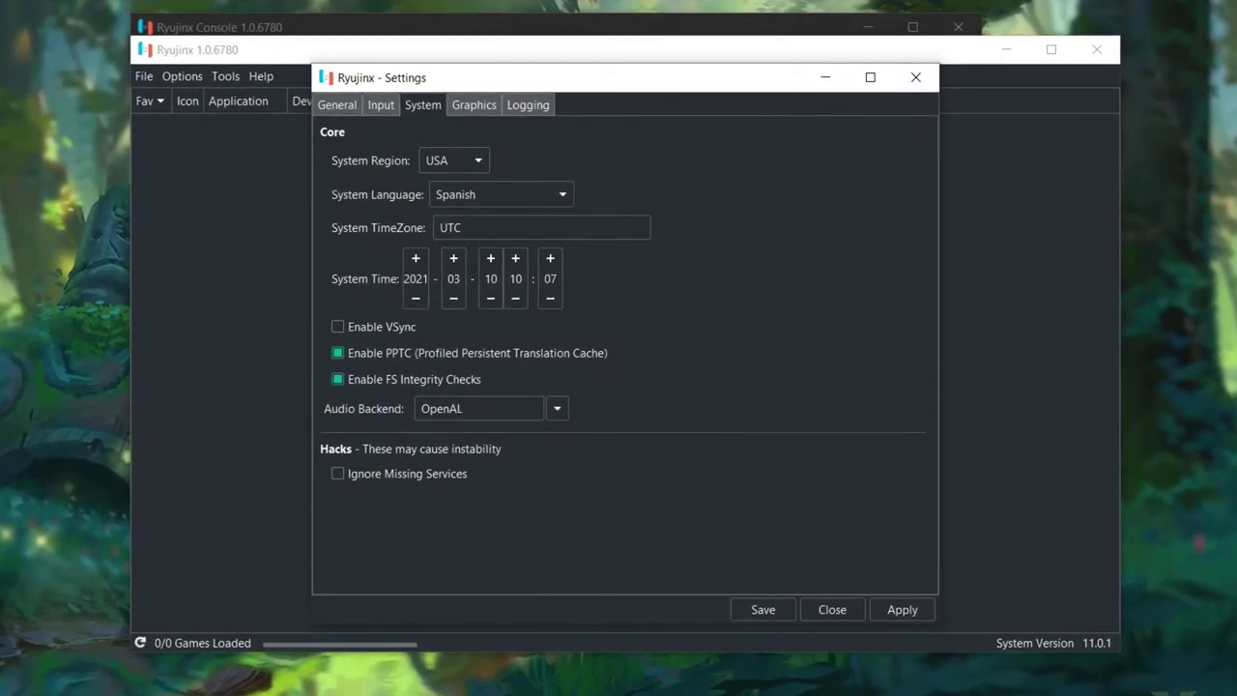
# - Review the anisotropic filtering and resolution scale options in the graphics settings
pyautogui.click(498, 145)
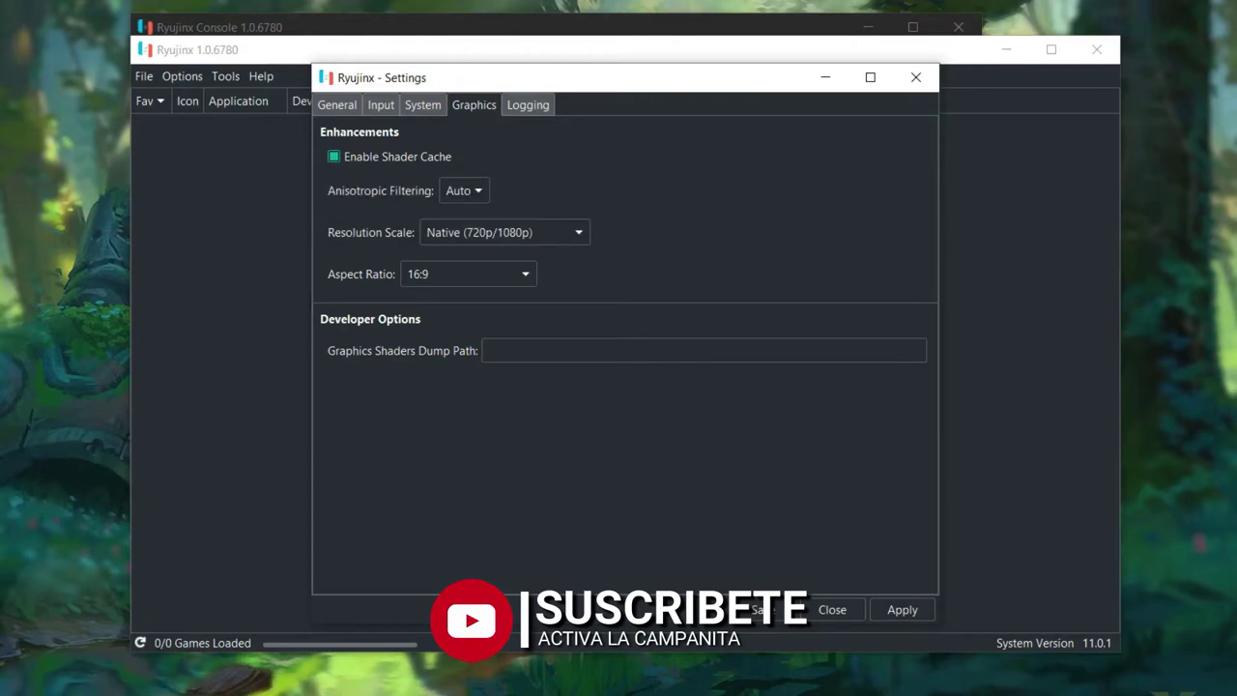
pyautogui.press('space')
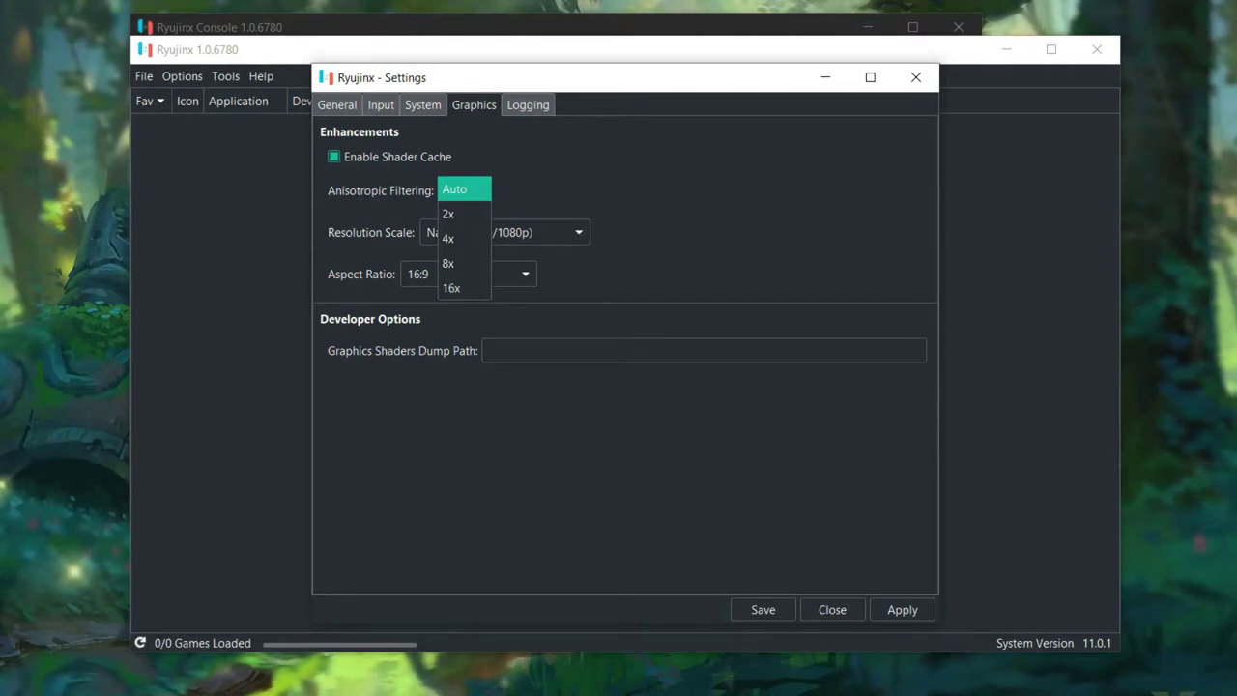
pyautogui.press('Down')
pyautogui.press('Down')
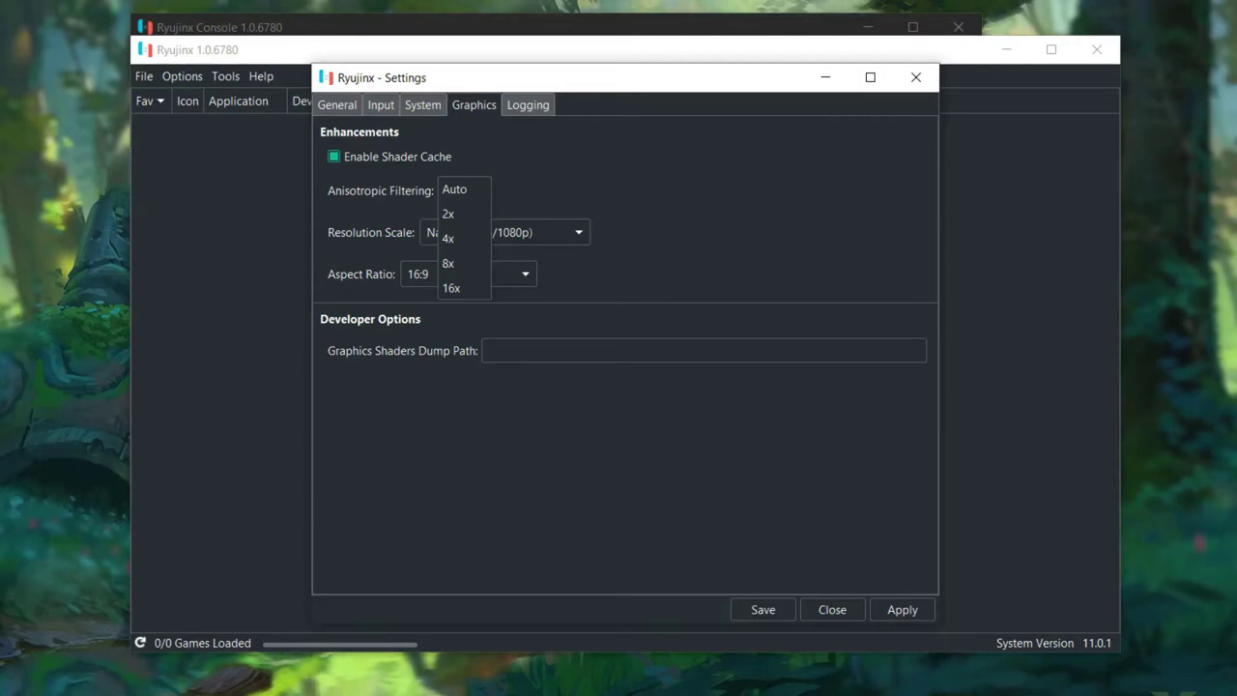
pyautogui.press('Escape')
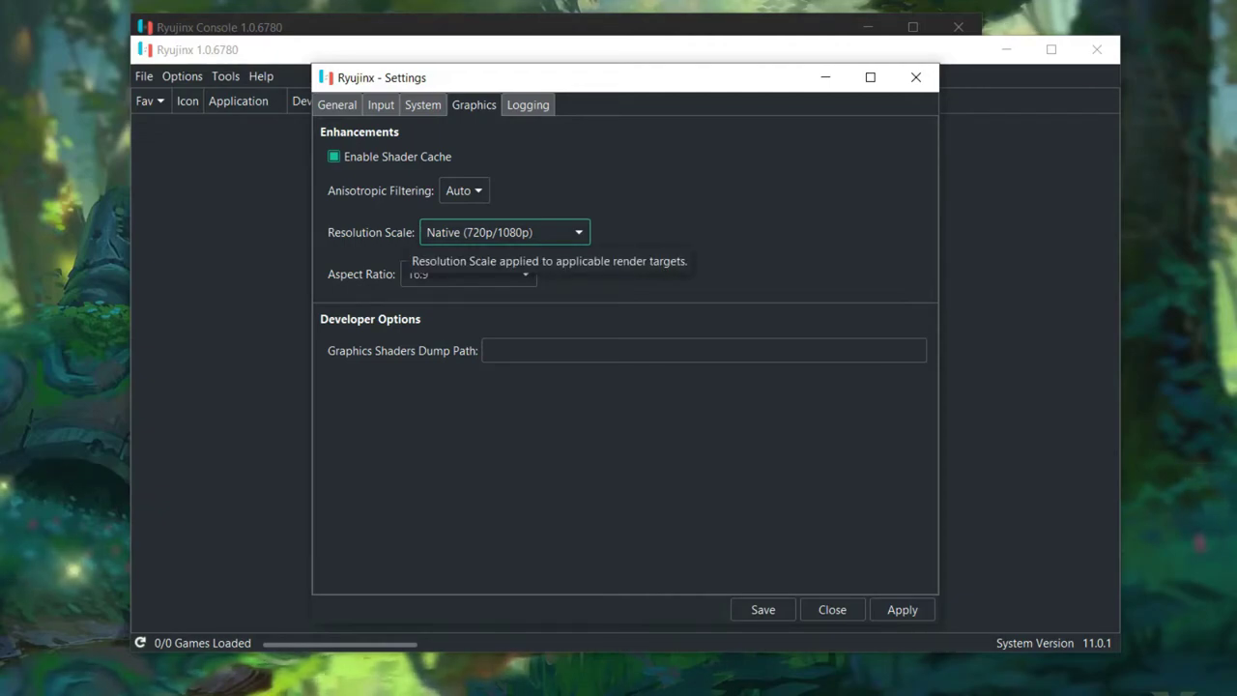
pyautogui.click(502, 232)
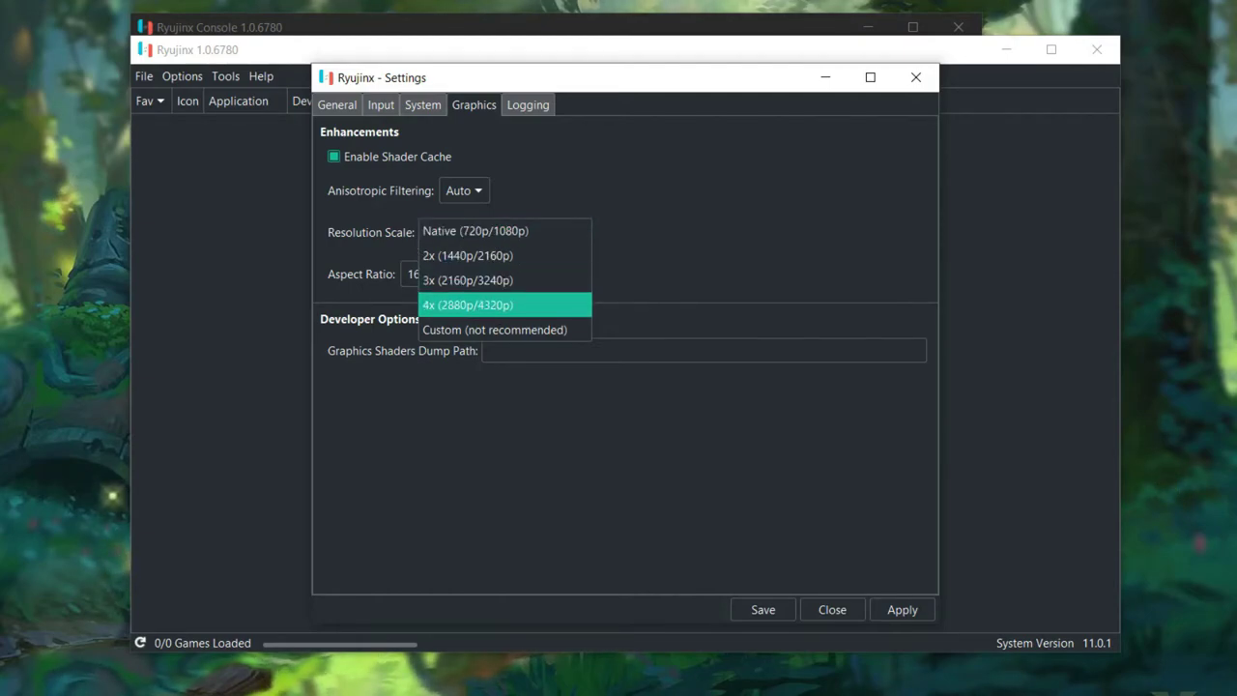
pyautogui.press('Escape')
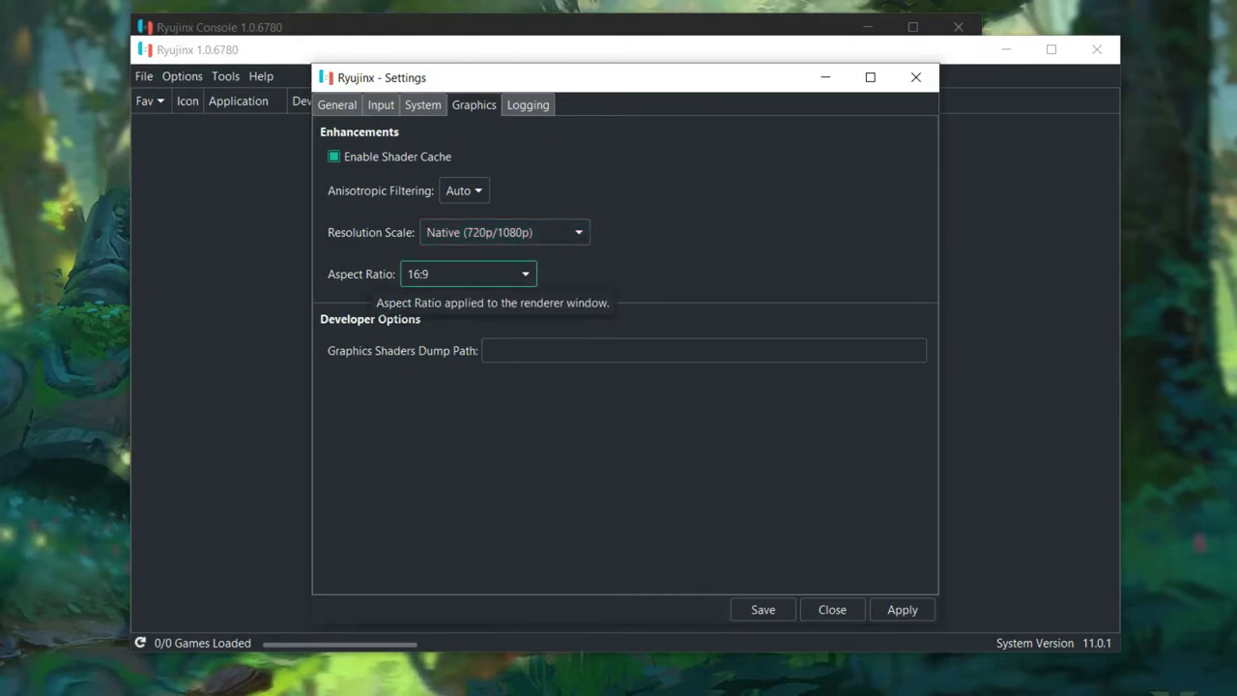
# - Go through the aspect ratio options, choose 16:9, and save the emulator settings
pyautogui.click(469, 274)
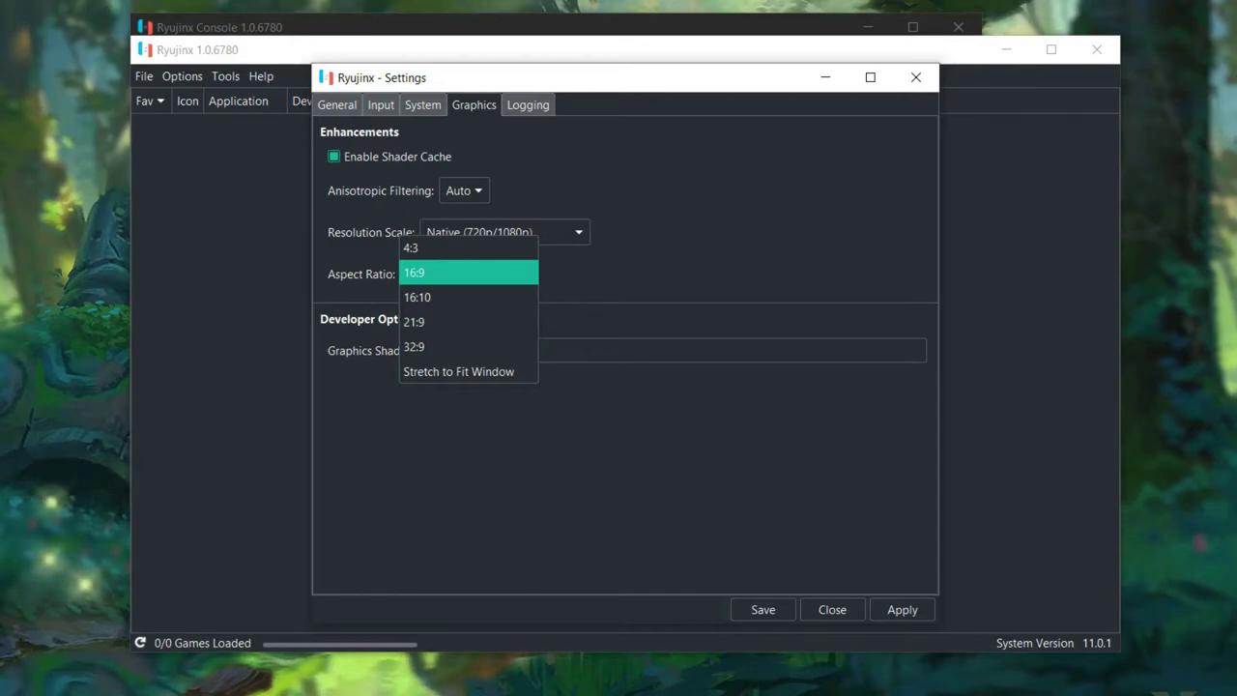
pyautogui.press('Down')
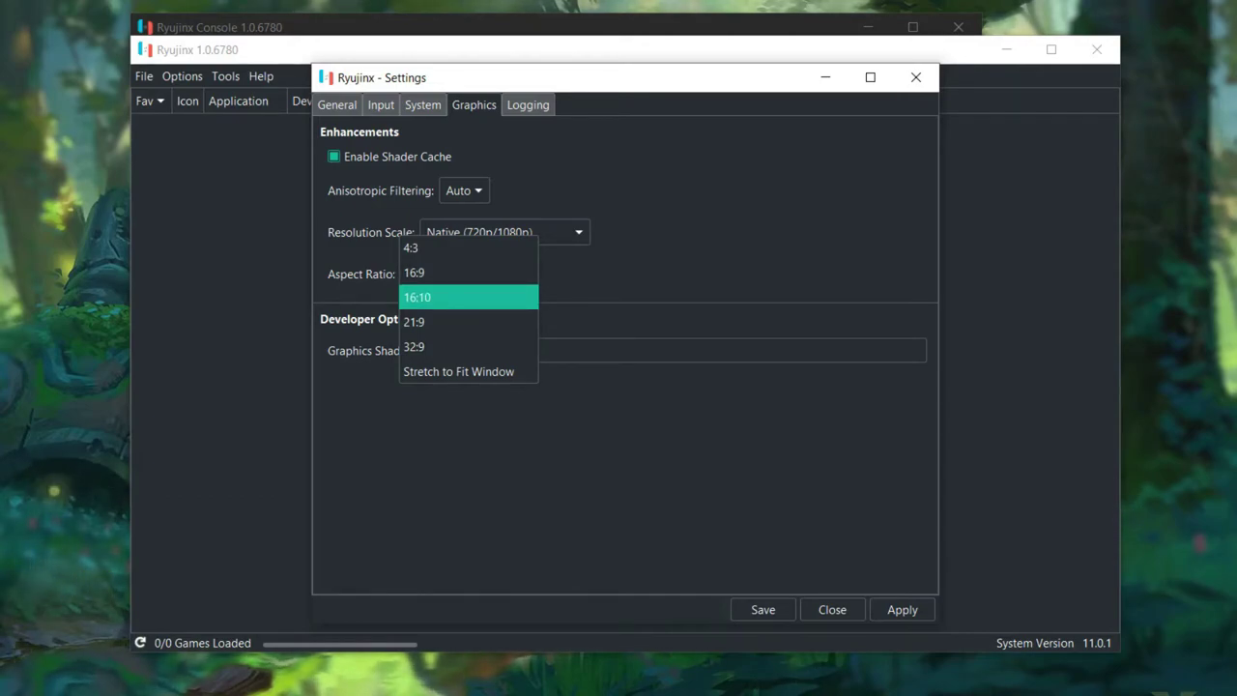
pyautogui.press('Down')
pyautogui.press('Down')
pyautogui.press('Down')
pyautogui.press('Up')
pyautogui.press('Up')
pyautogui.press('Up')
pyautogui.press('Up')
pyautogui.press('Down')
pyautogui.press('Down')
pyautogui.press('Down')
pyautogui.press('Up')
pyautogui.press('Up')
pyautogui.press('Down')
pyautogui.press('Down')
pyautogui.press('Up')
pyautogui.press('Up')
pyautogui.press('Up')
pyautogui.press('Up')
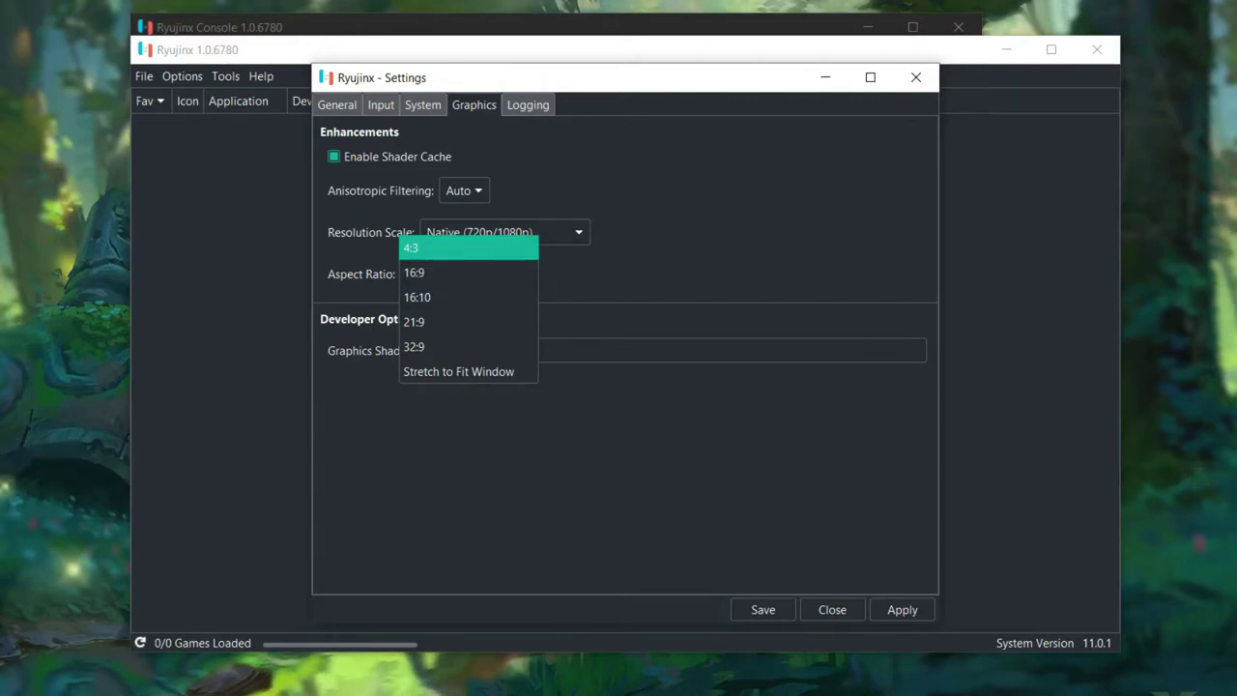
pyautogui.press('Down')
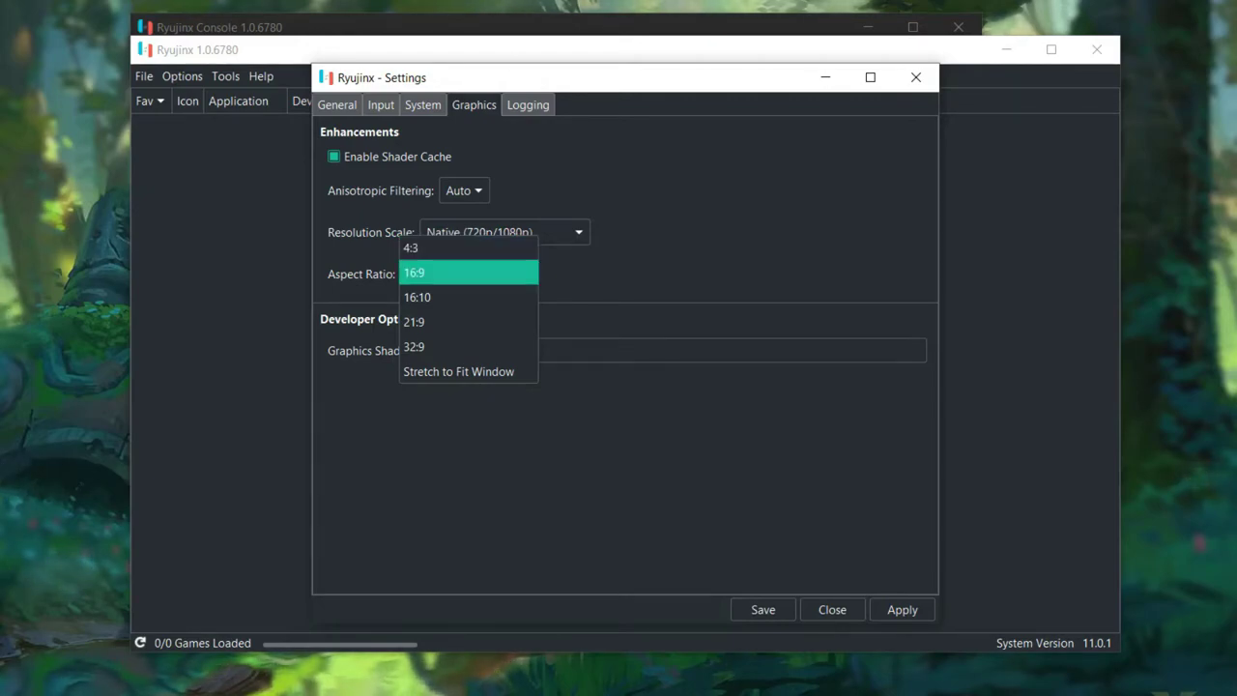
pyautogui.press('Return')
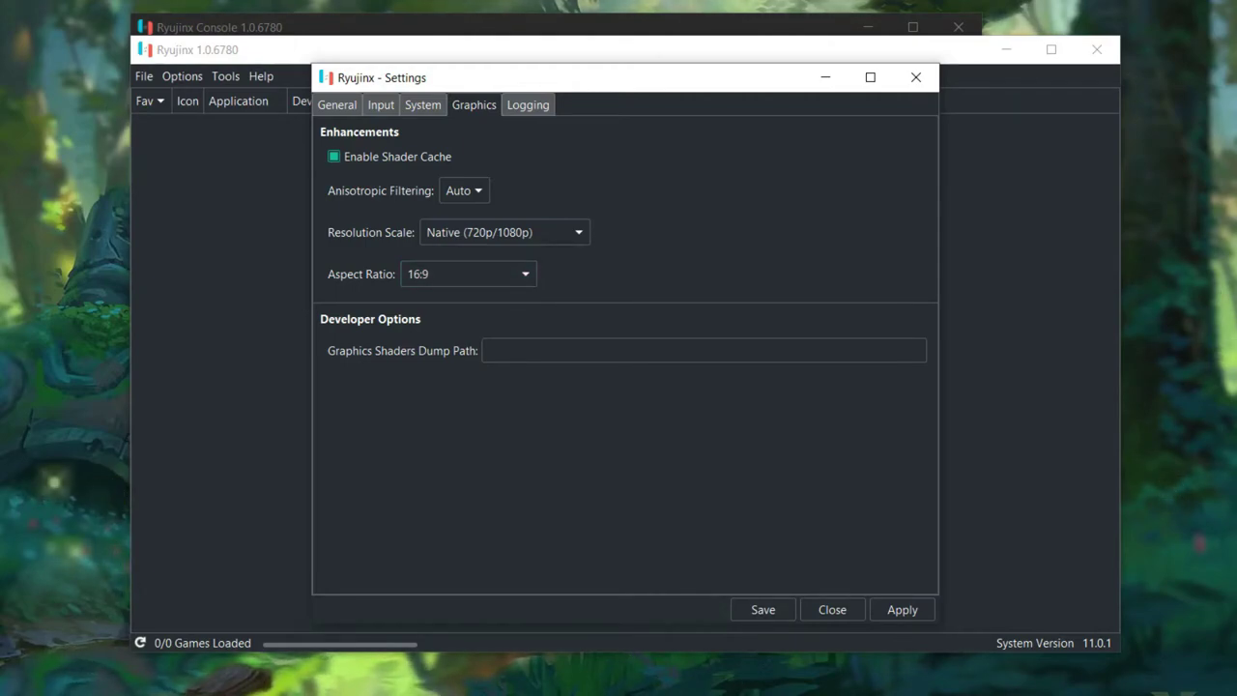
pyautogui.press('Tab')
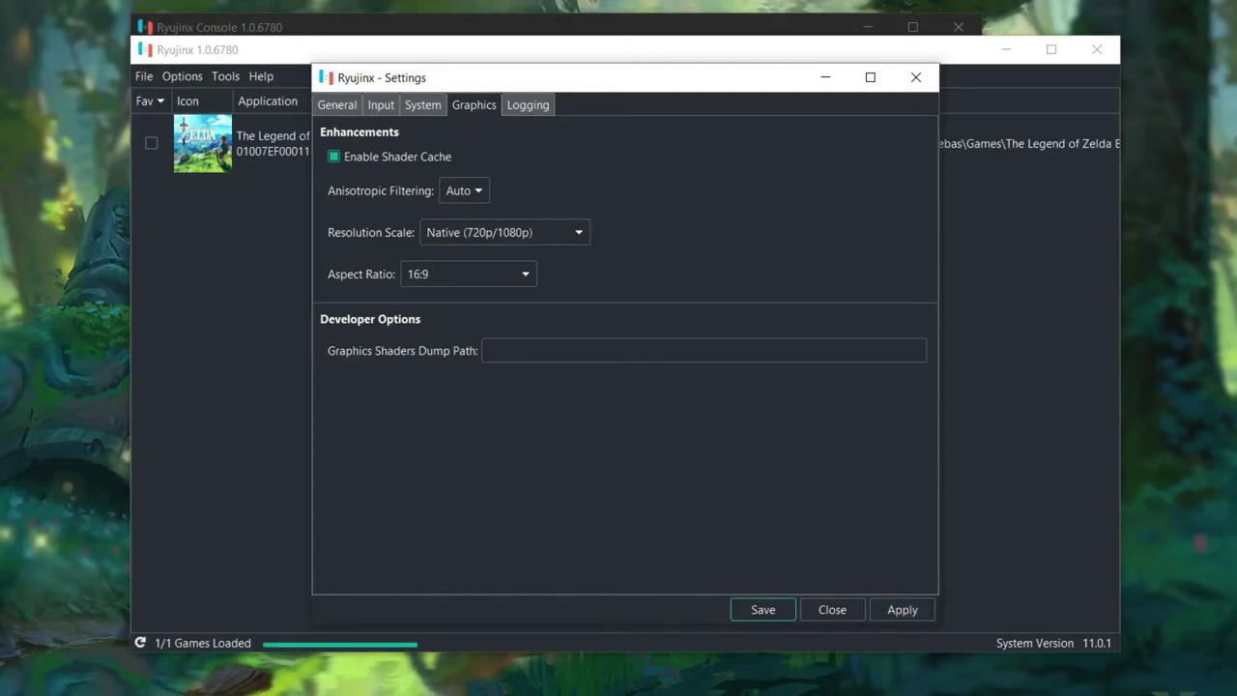
pyautogui.hotkey('alt', 'F4')
# - Inspect the title update manager and its add-update file picker for The Legend of Zelda: Breath of the Wild, and close both
pyautogui.click(628, 143)
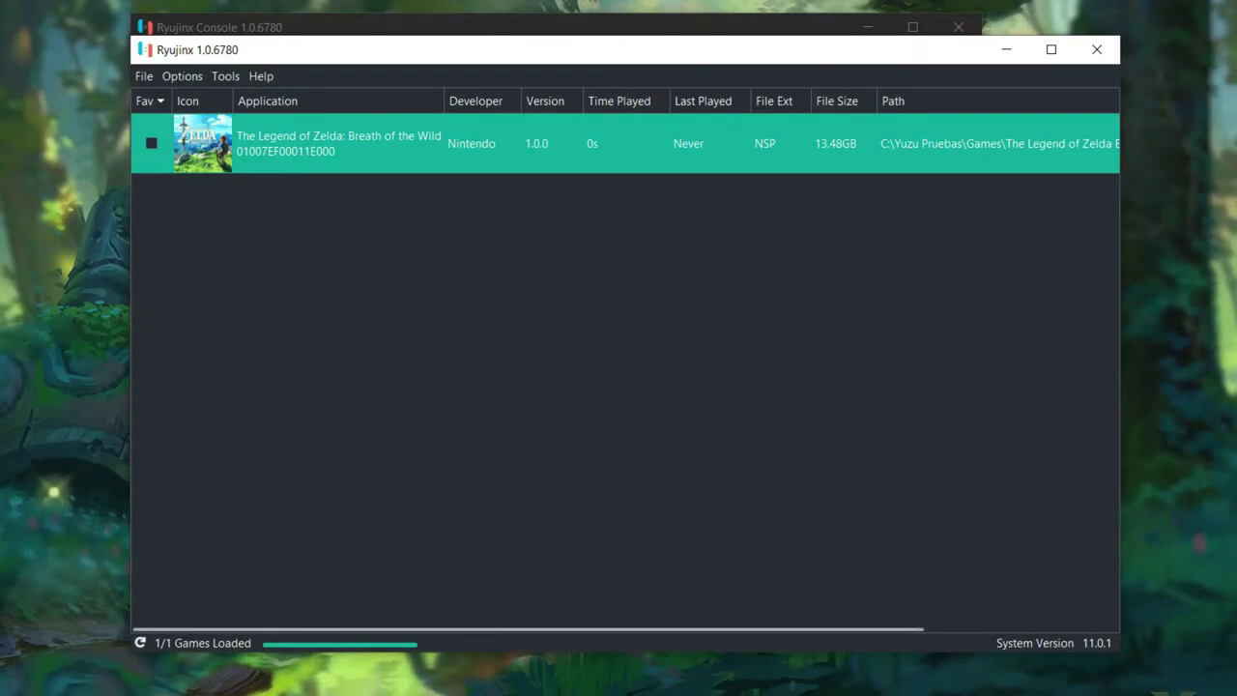
pyautogui.rightClick(280, 150)
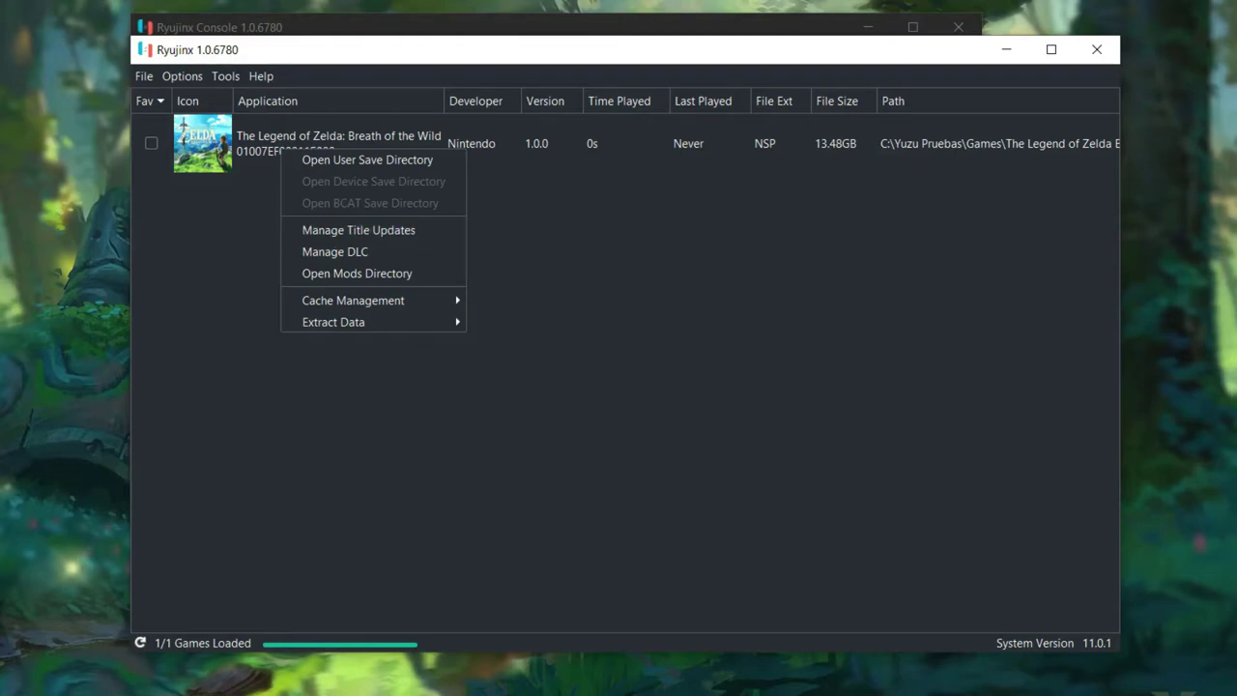
pyautogui.click(359, 230)
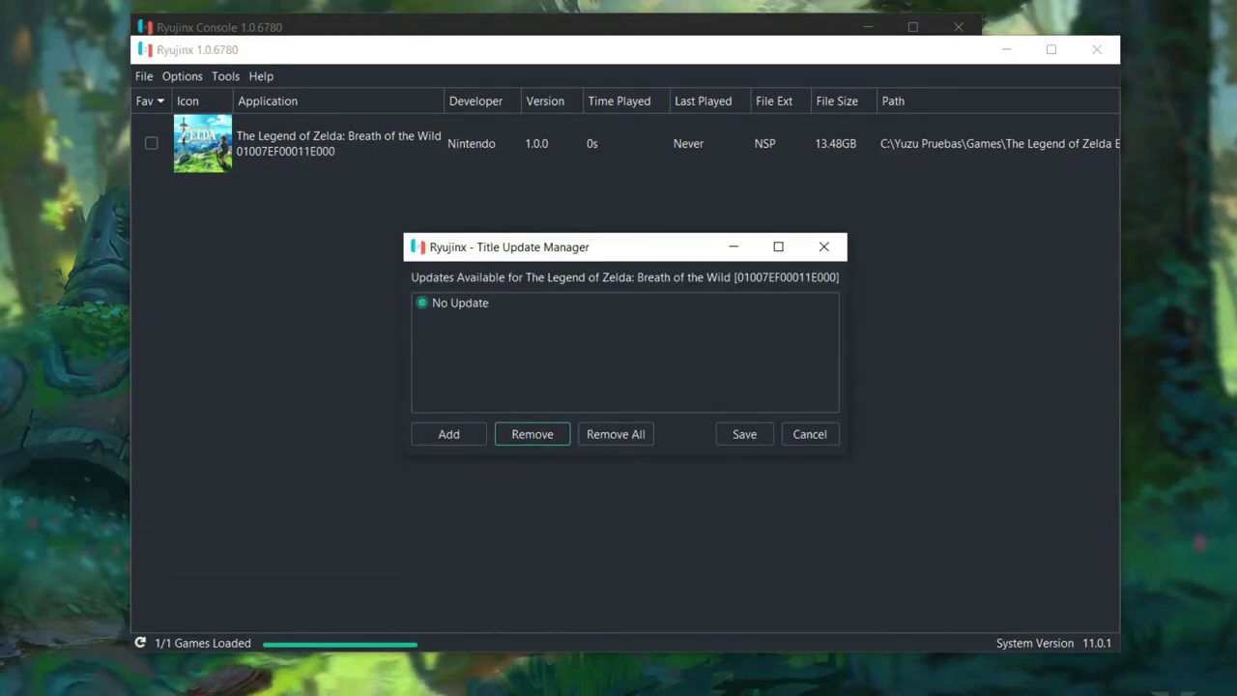
pyautogui.press('Return')
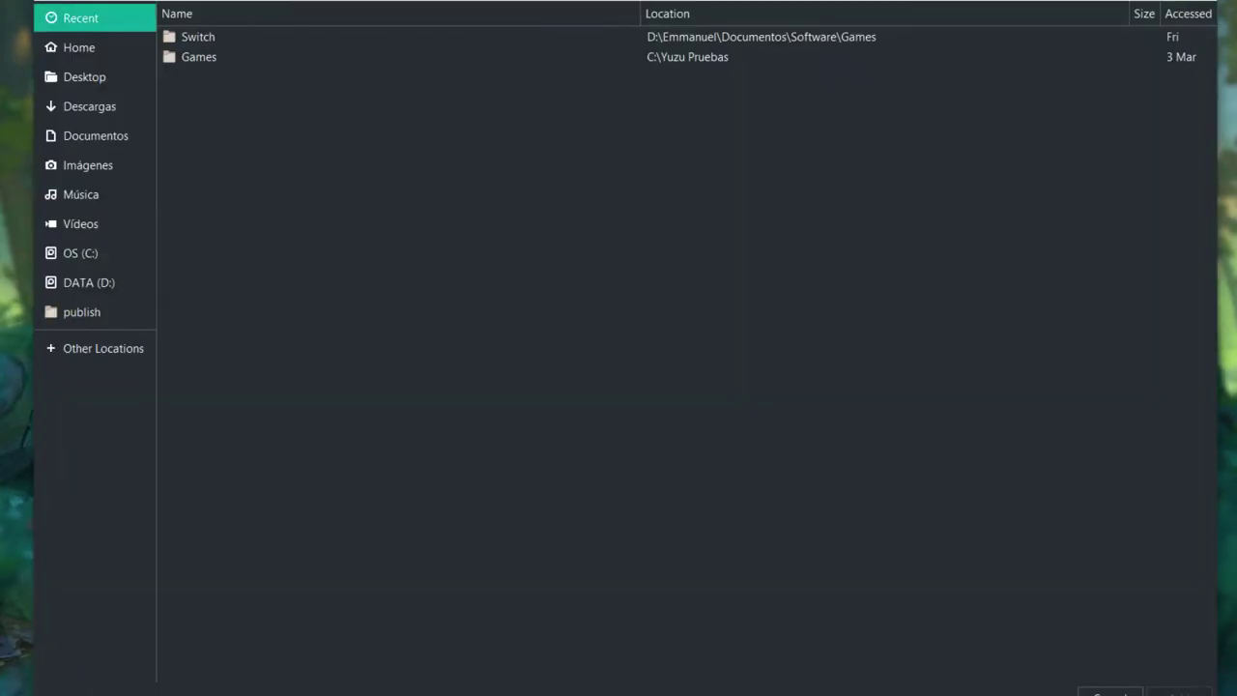
pyautogui.press('Escape')
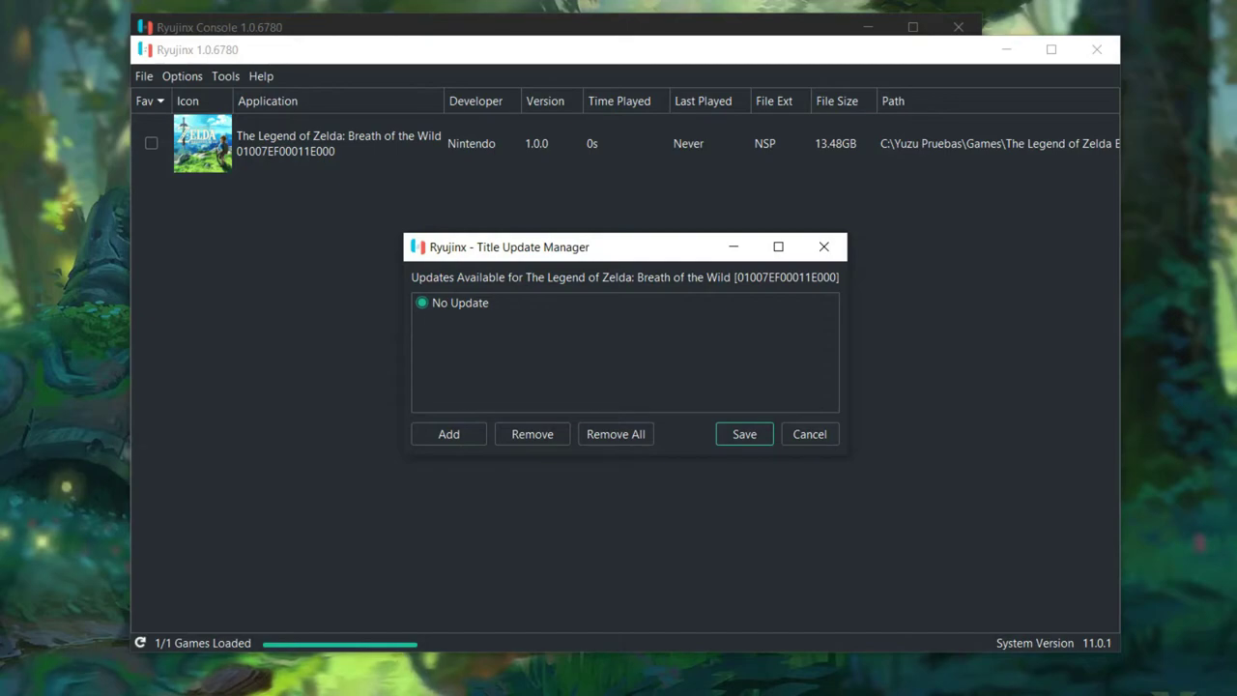
pyautogui.press('Return')
# - View the DLC manager for The Legend of Zelda: Breath of the Wild and close it
pyautogui.click(355, 141)
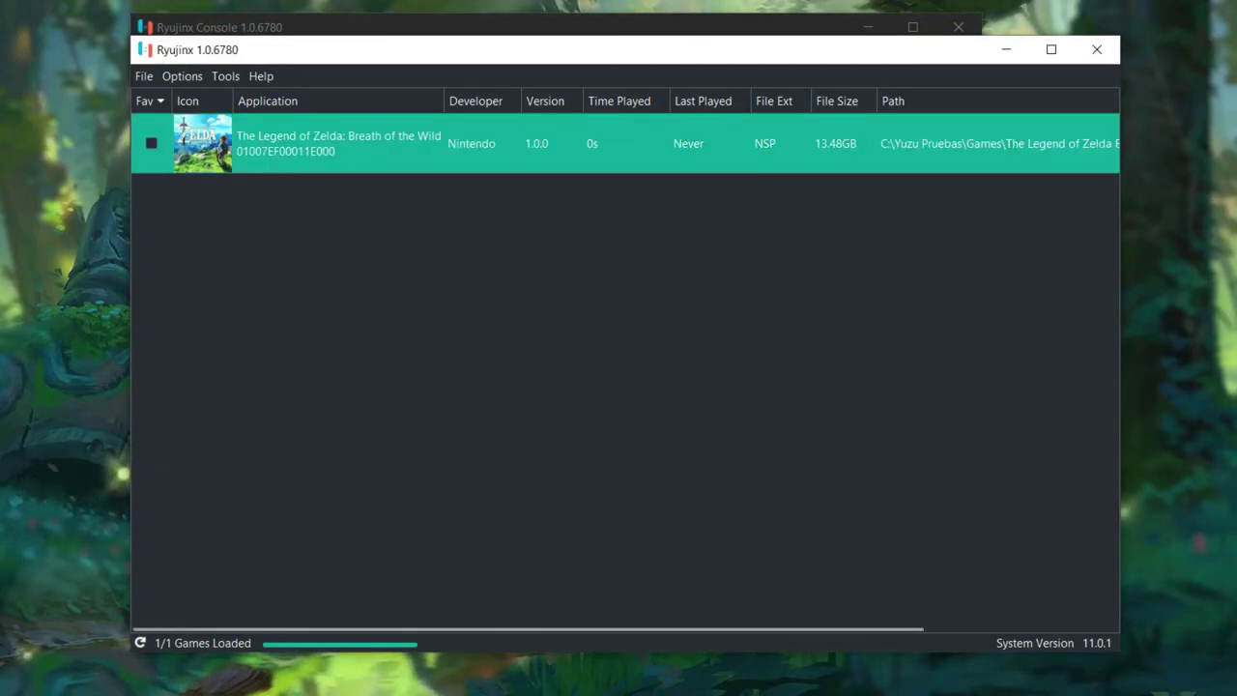
pyautogui.rightClick(355, 141)
pyautogui.click(408, 241)
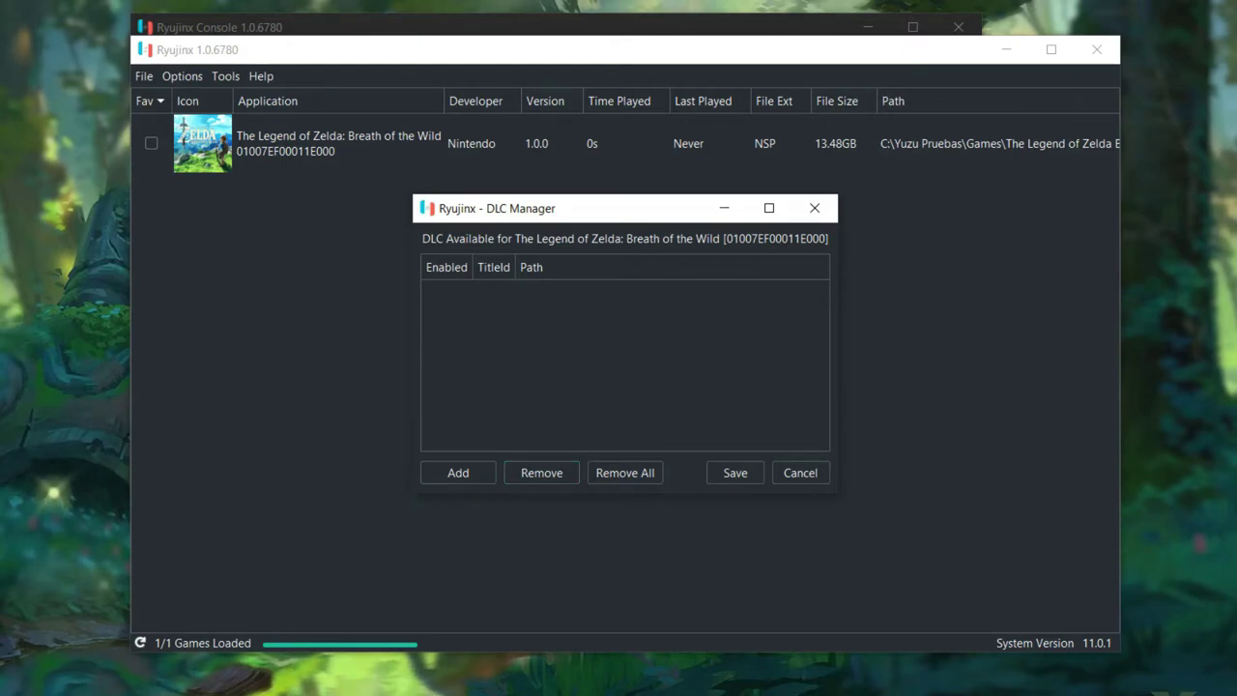
pyautogui.click(815, 207)
# - View the mods directory of The Legend of Zelda: Breath of the Wild and close the folder window
pyautogui.rightClick(330, 141)
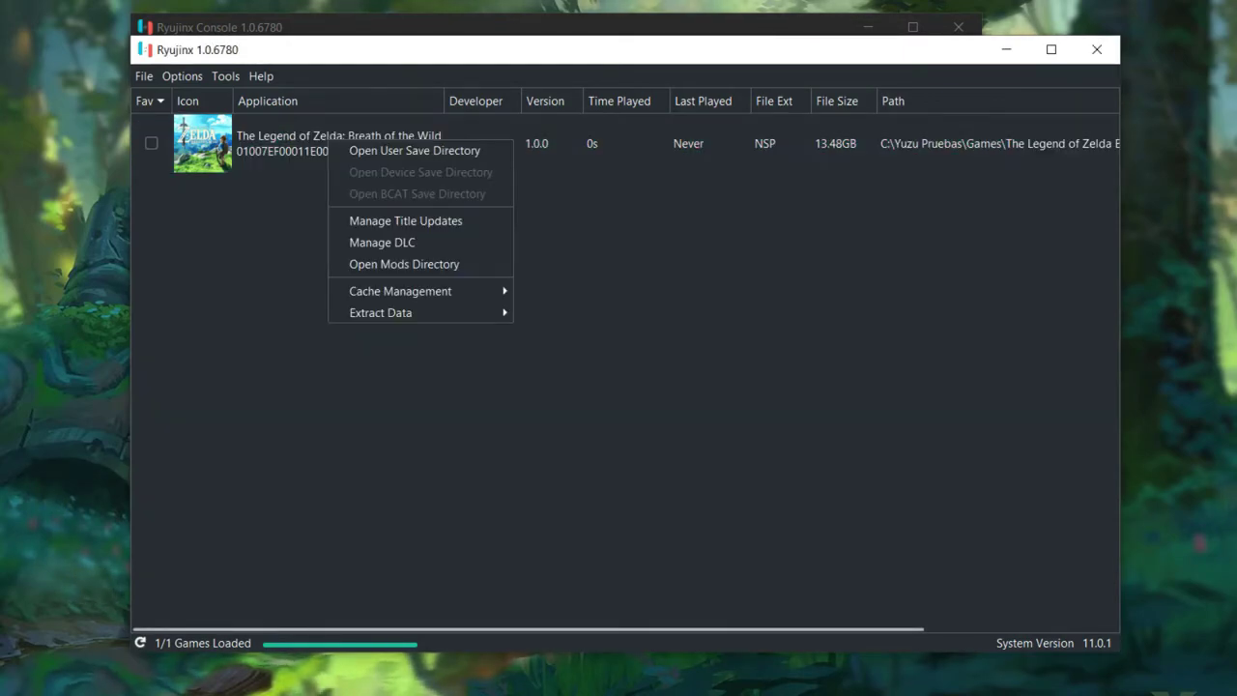
pyautogui.click(404, 264)
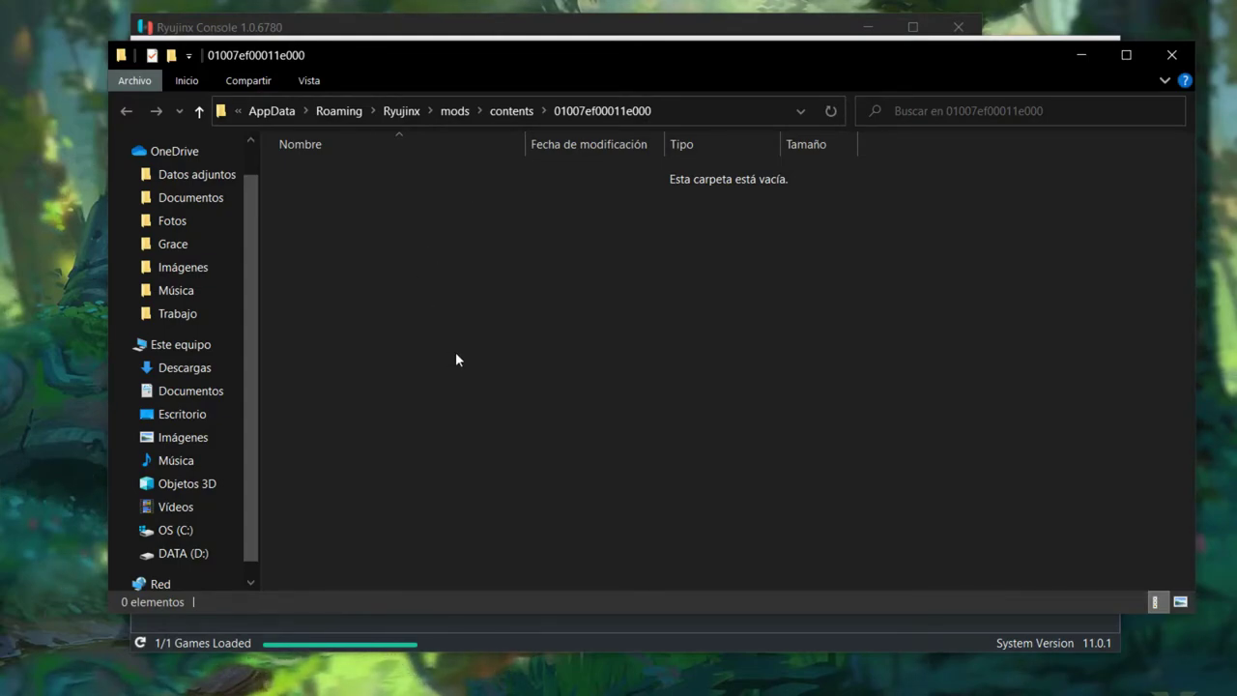
pyautogui.click(1173, 60)
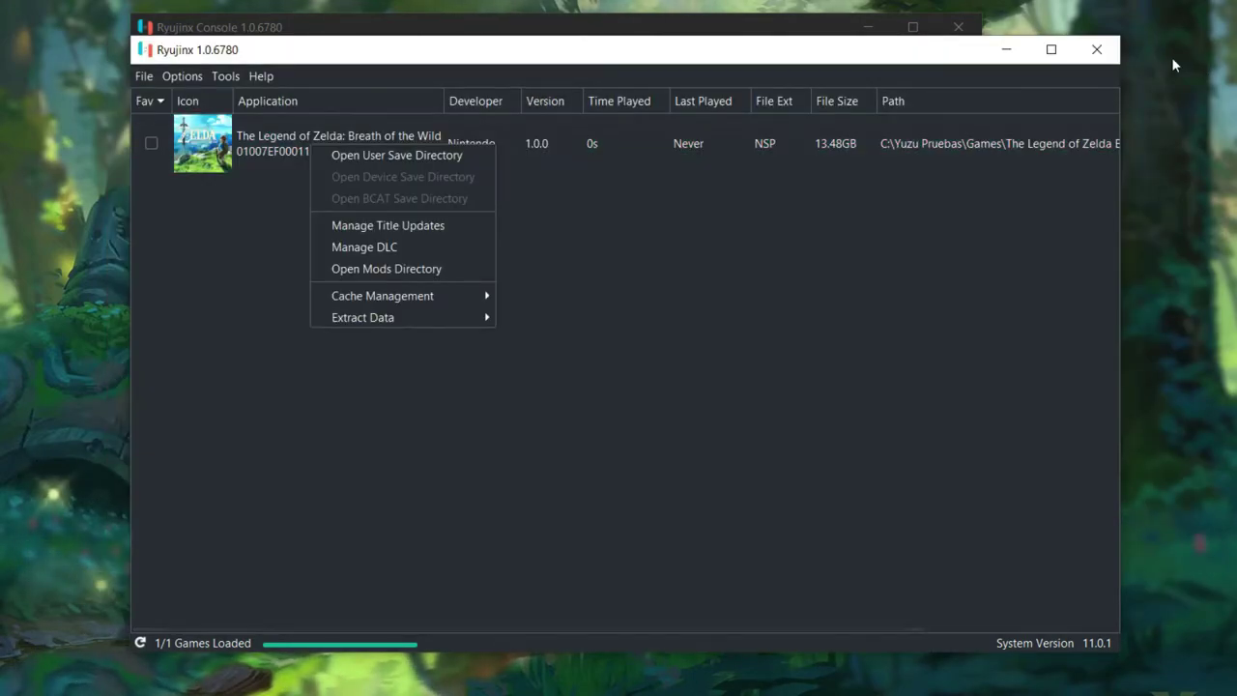
# - Look over the cache management options for The Legend of Zelda: Breath of the Wild
pyautogui.moveTo(386, 296)
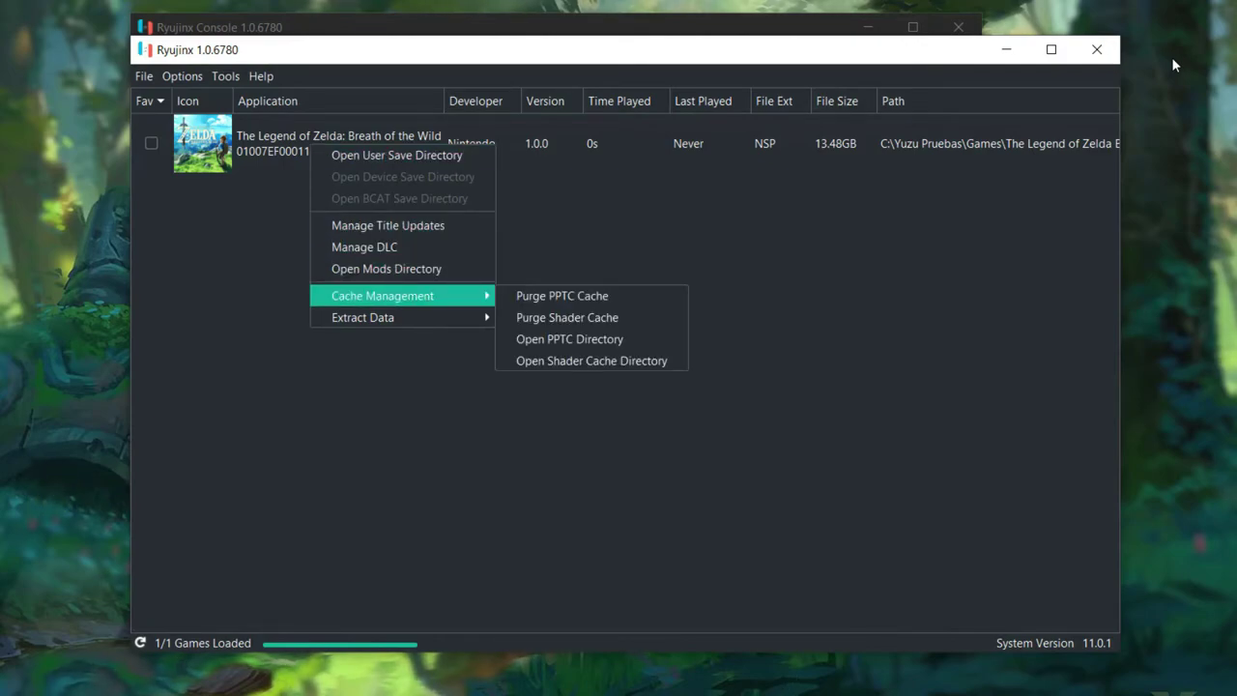
pyautogui.press('Down')
pyautogui.press('Escape')
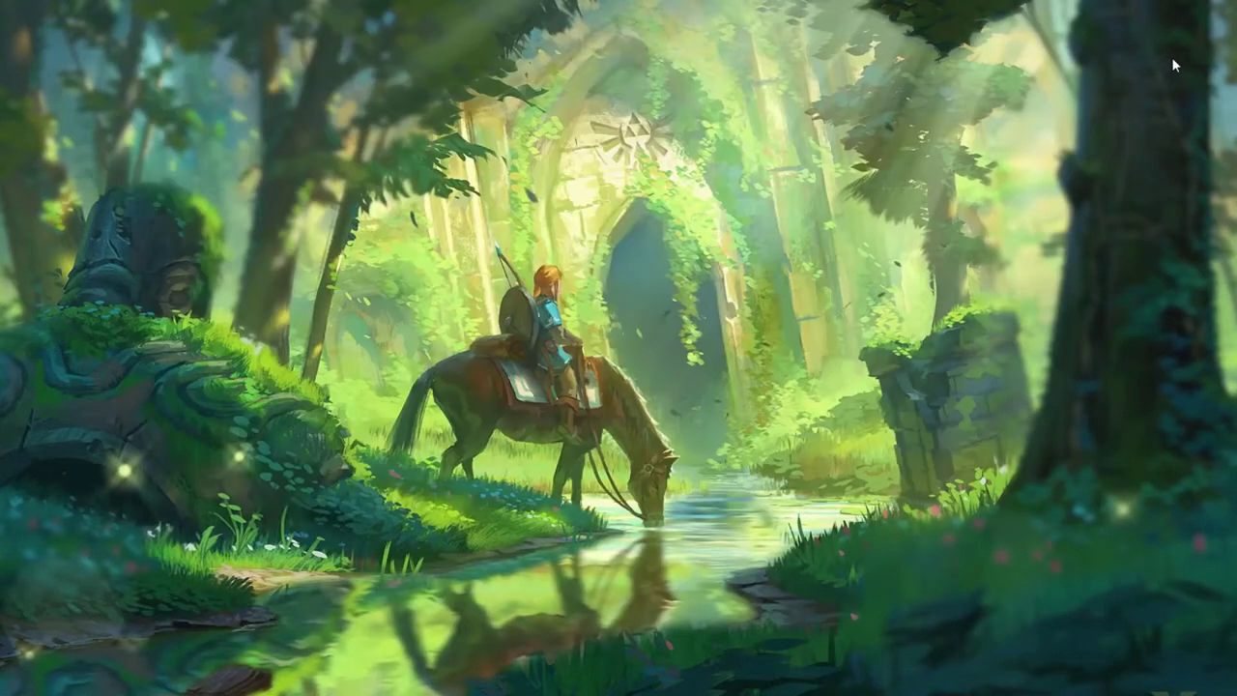
# - Launch the NVIDIA Control Panel from the desktop and cancel the unfinished Firmware 11.0.1.zip download in Edge
pyautogui.rightClick(613, 260)
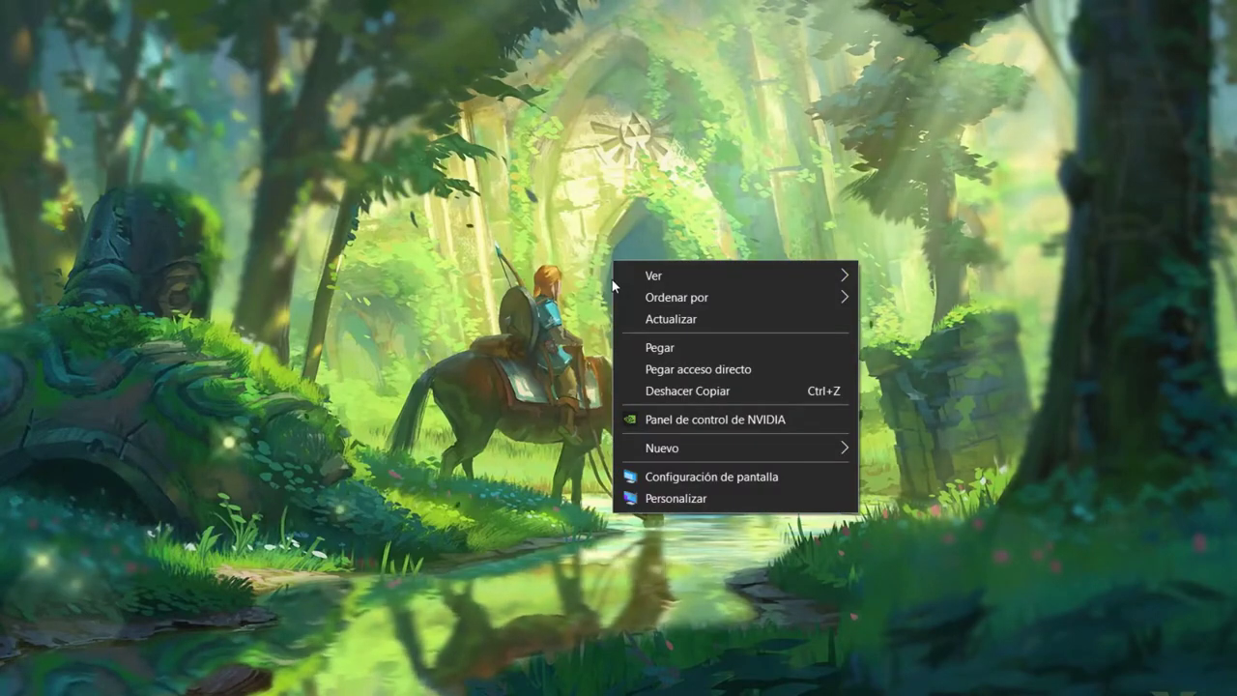
pyautogui.click(701, 422)
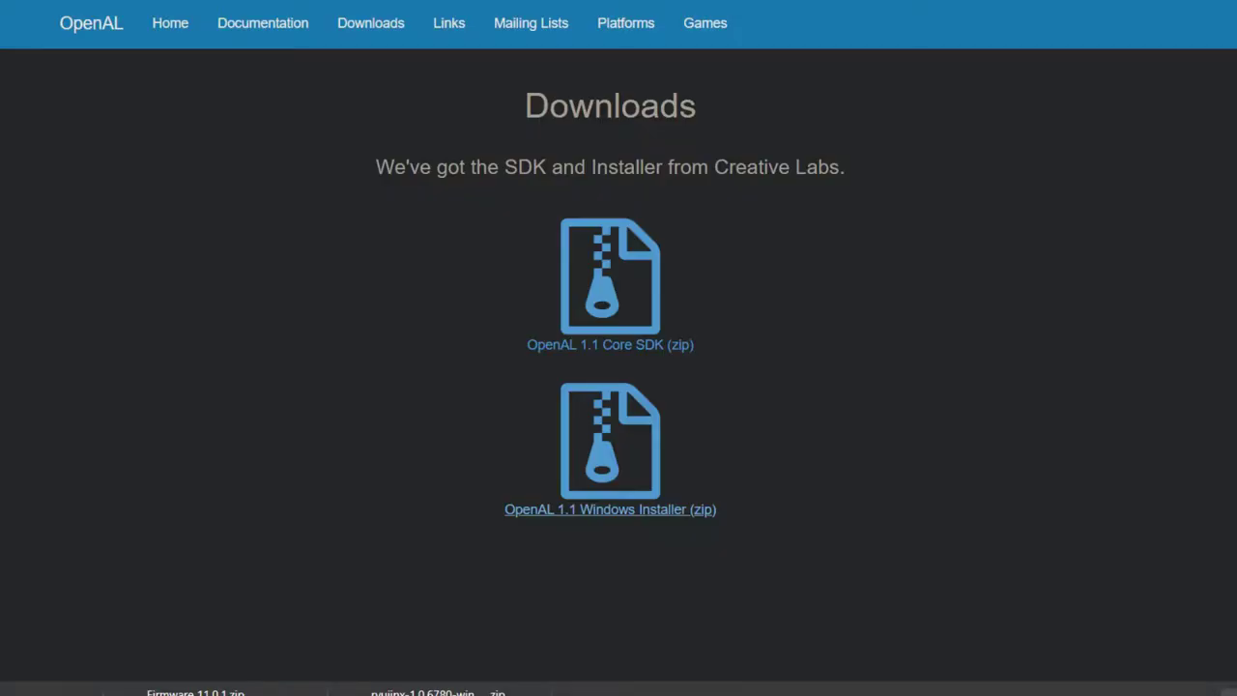
pyautogui.click(307, 692)
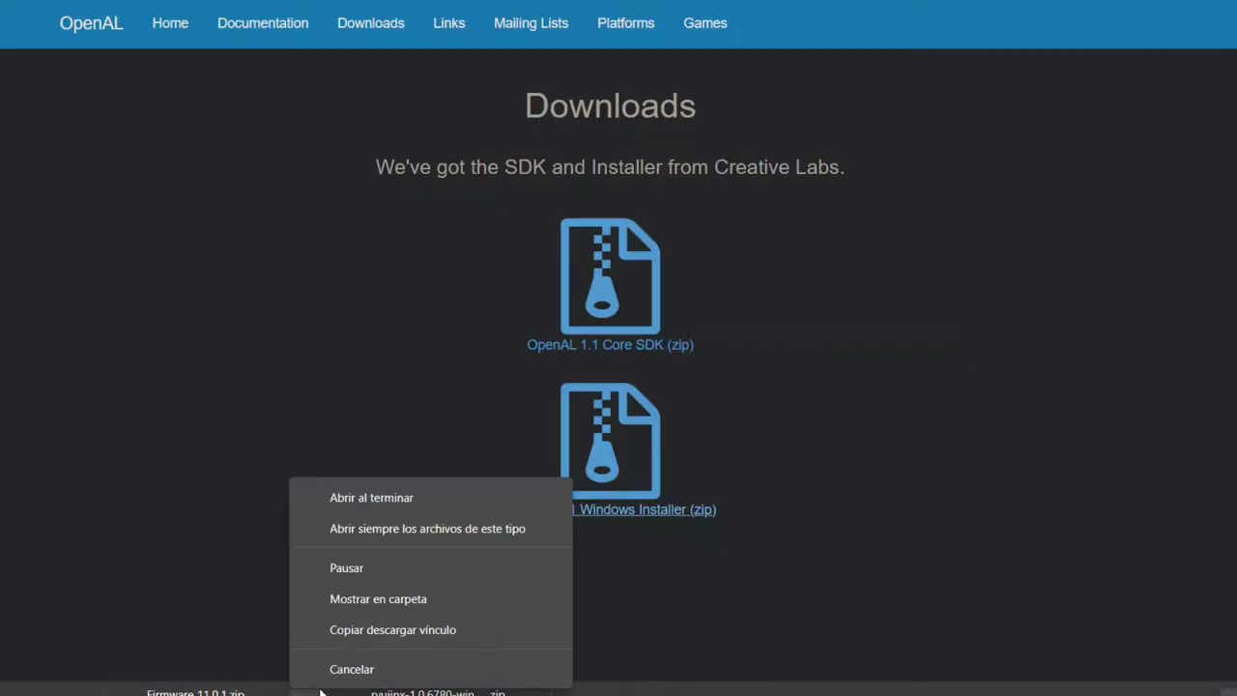
pyautogui.click(355, 673)
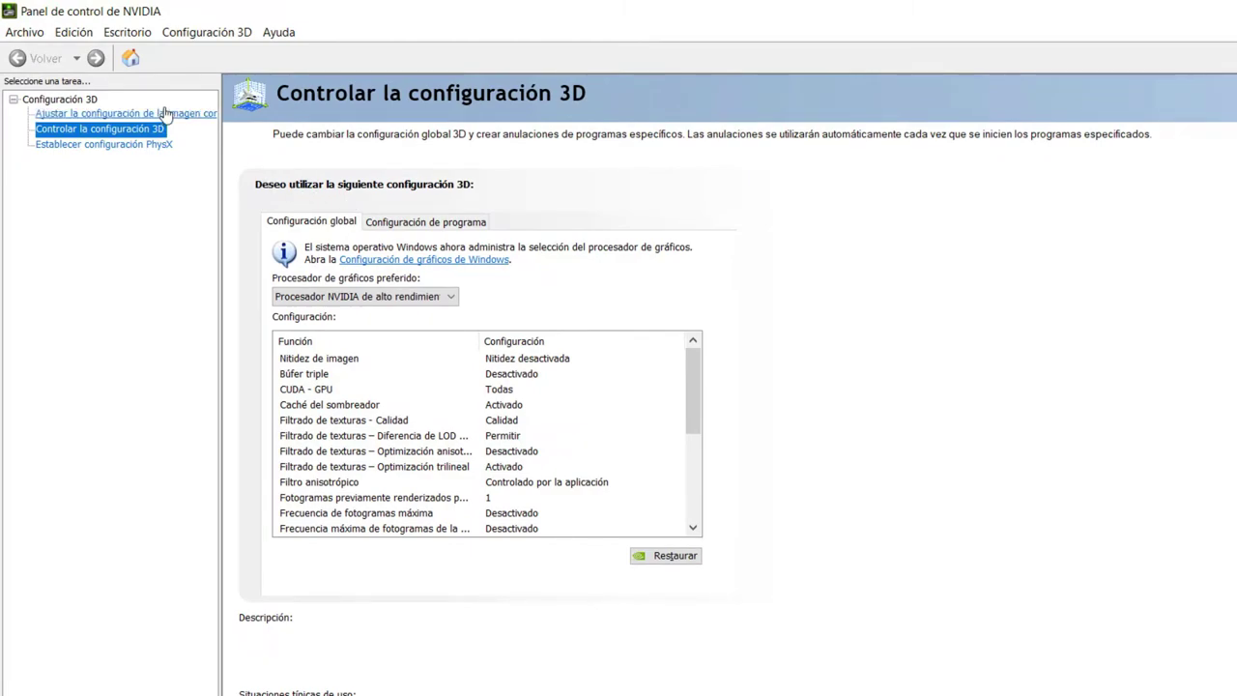
# - In the image preview settings, use the advanced 3D image configuration and go to the 3D settings management page
pyautogui.click(164, 114)
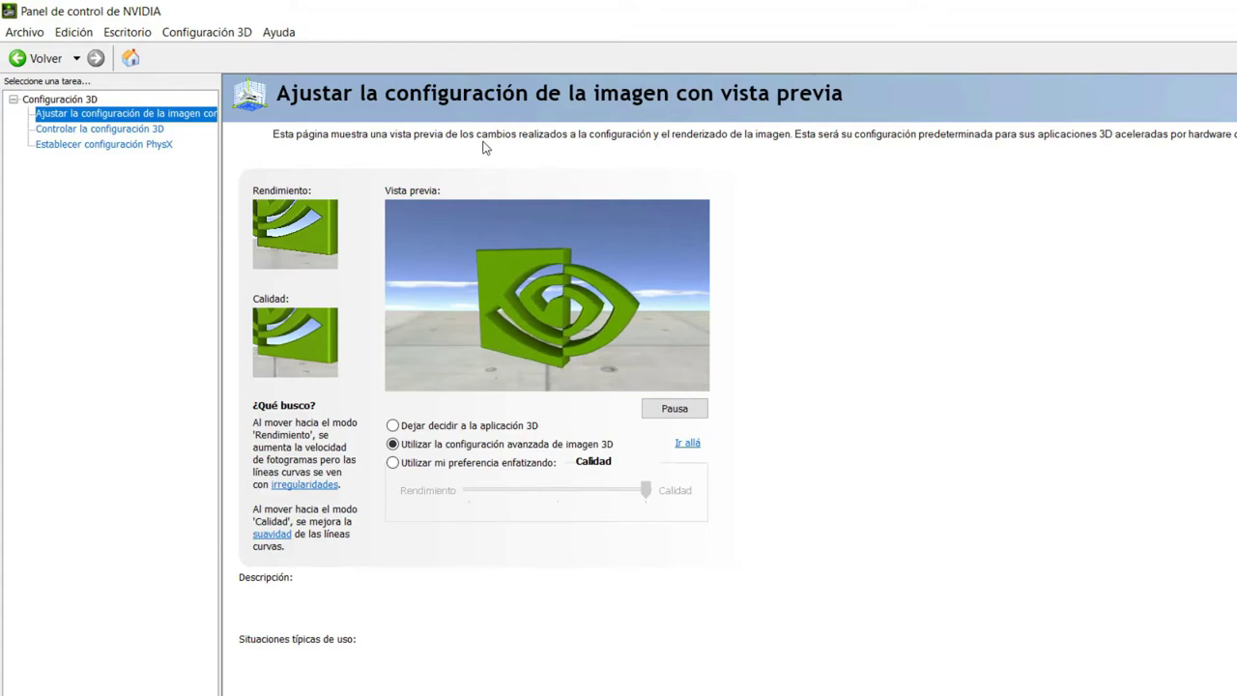
pyautogui.moveTo(420, 455)
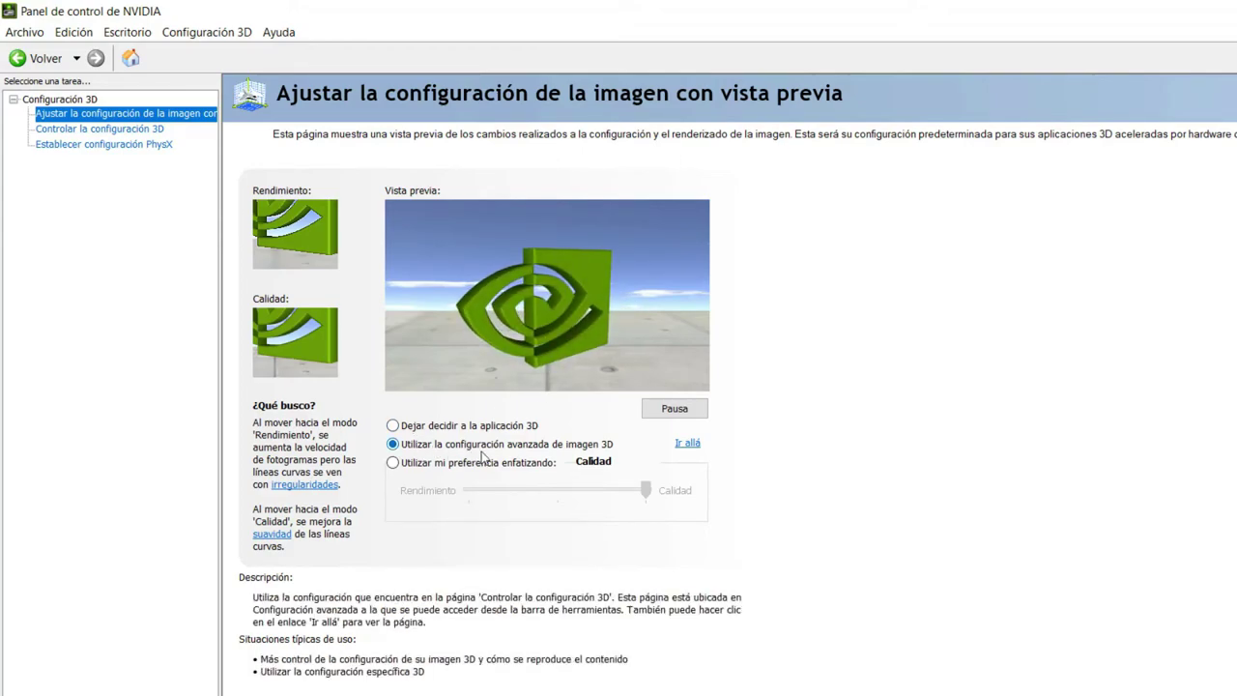
pyautogui.click(689, 444)
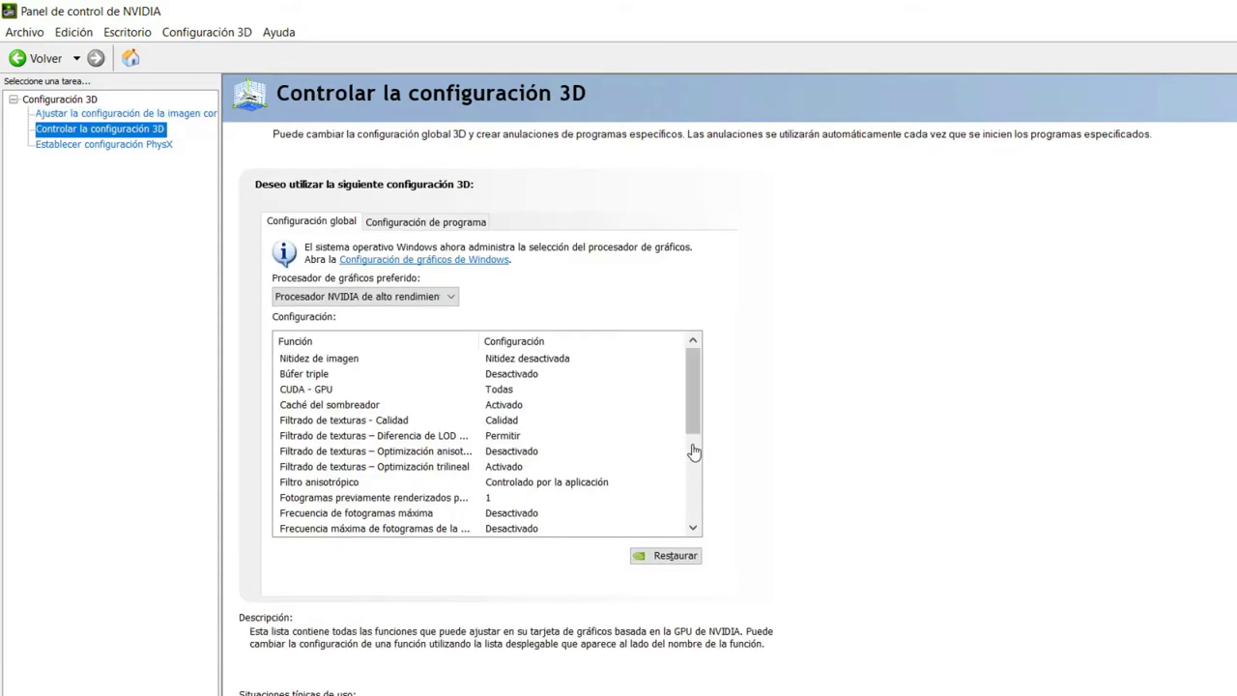
# - Go to the program-specific 3D settings and look through the list of programs that can be customized
pyautogui.click(442, 224)
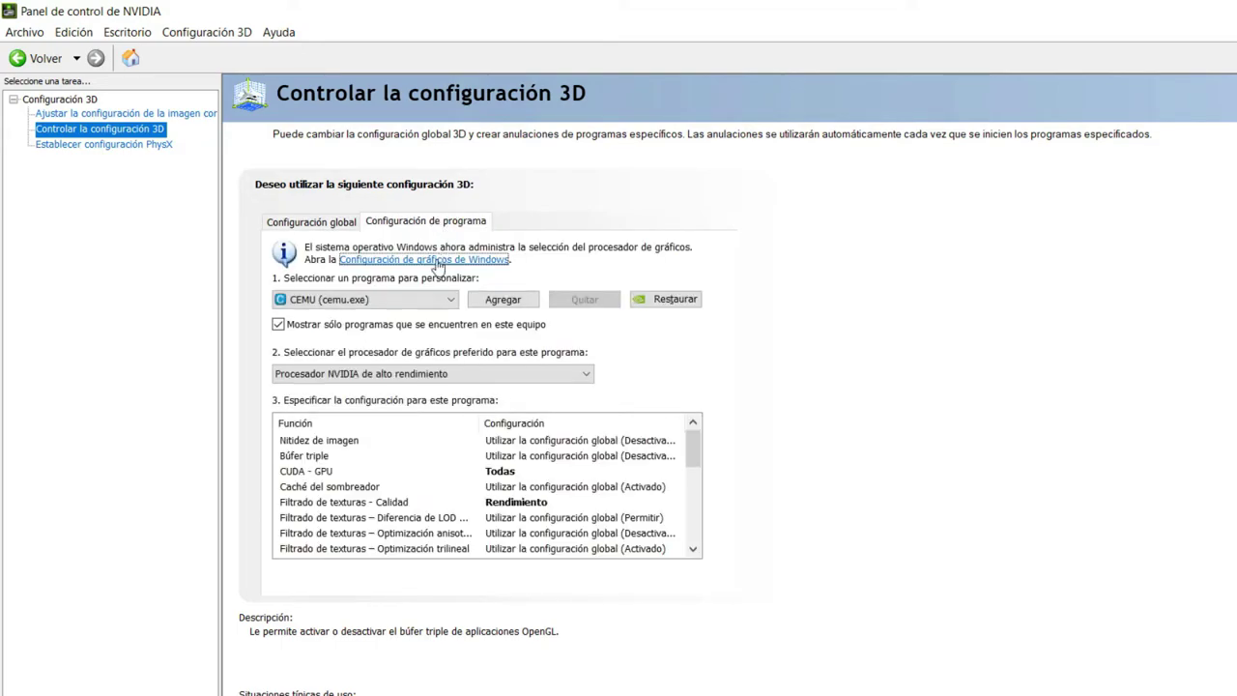
pyautogui.click(447, 304)
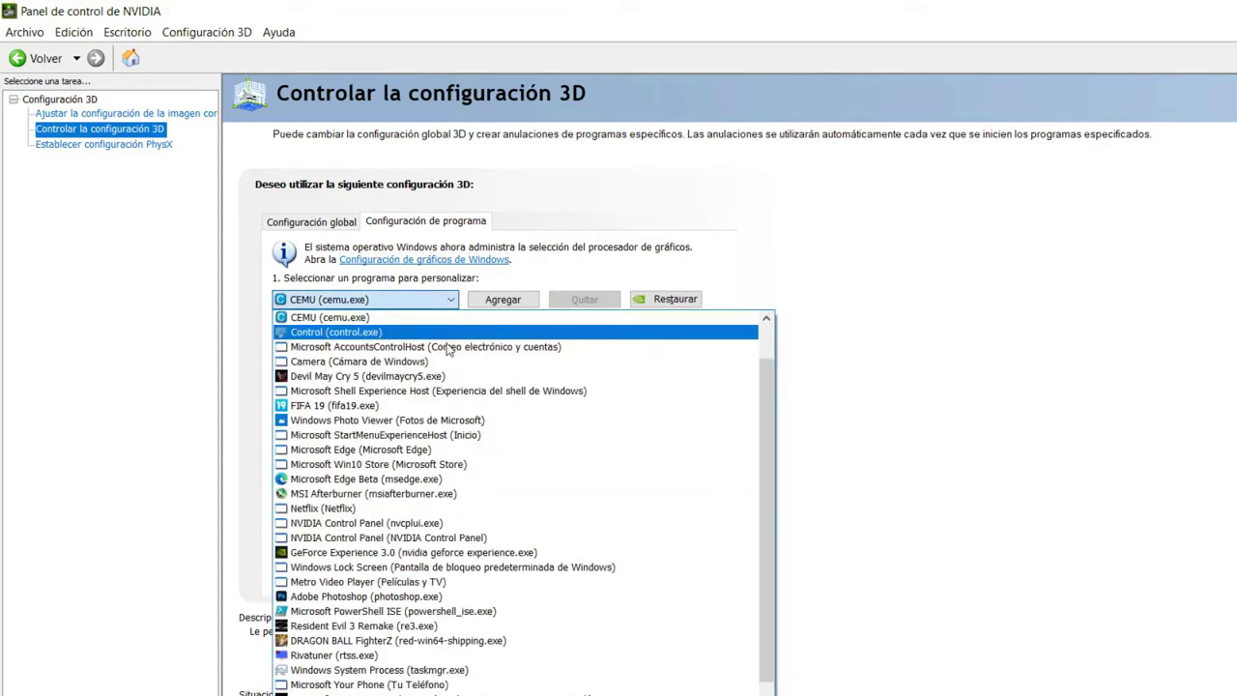
pyautogui.scroll(1, 447, 350)
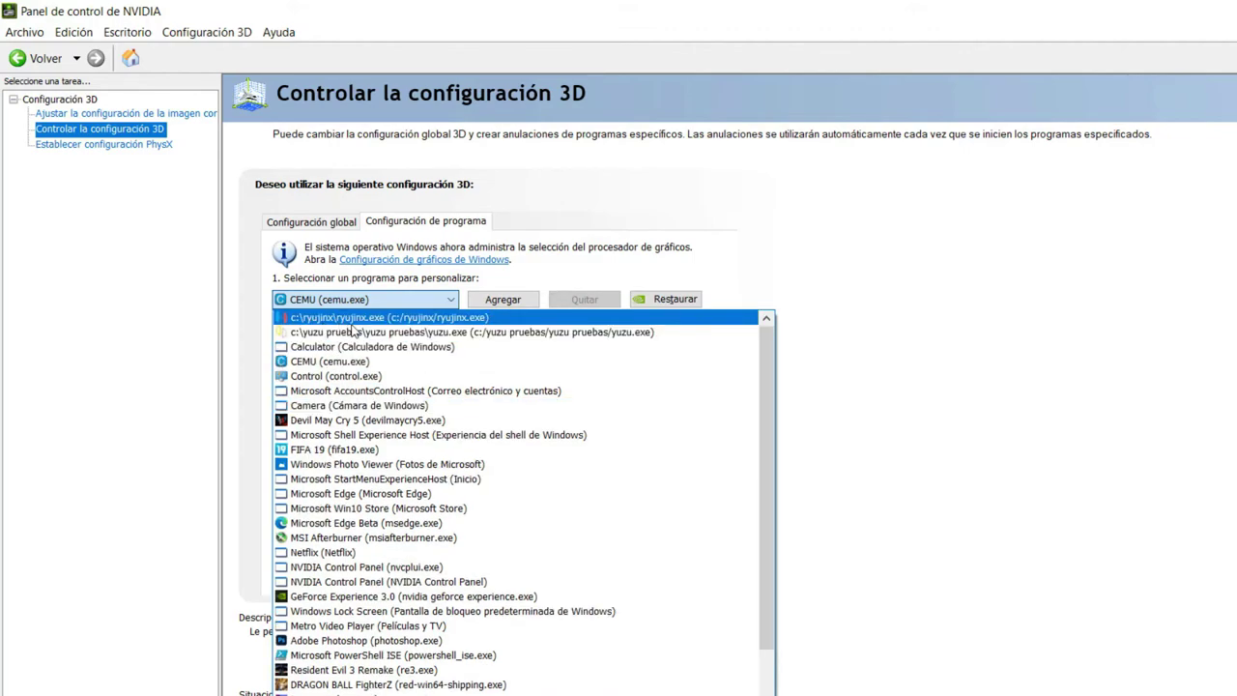
pyautogui.click(516, 275)
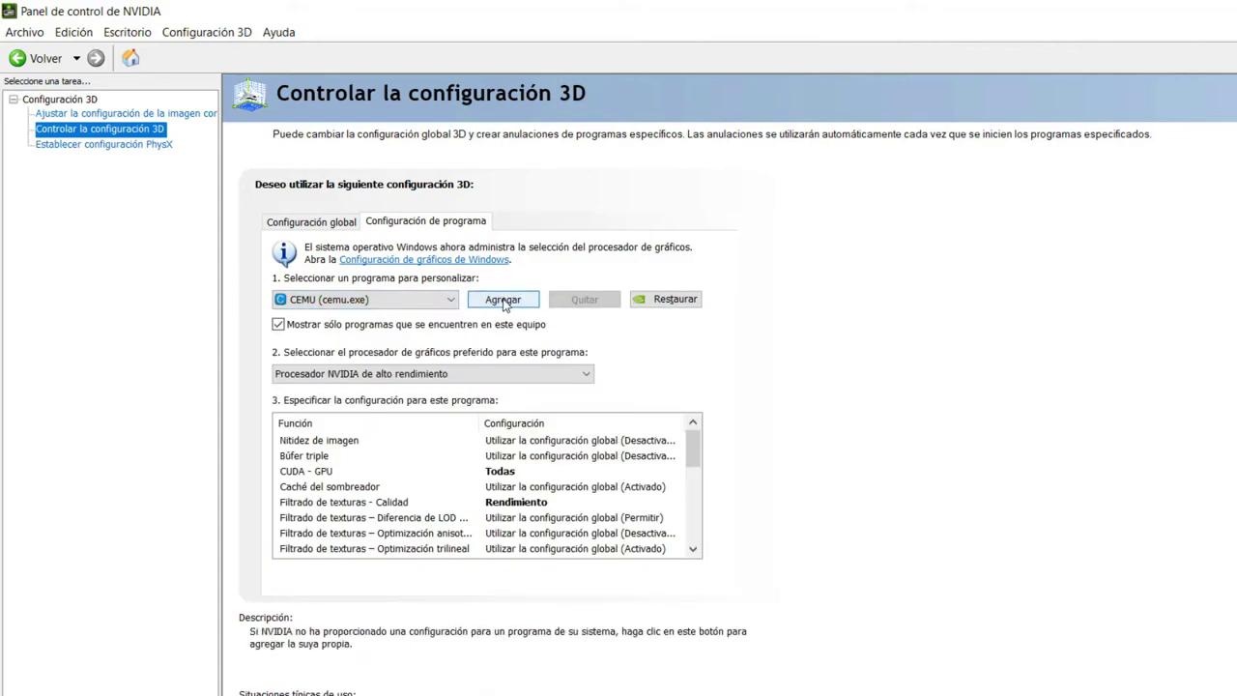
# - Try to add Ryujinx as a program to customize, from the desktop's publish folder and from the recently used programs, and cancel
pyautogui.click(504, 301)
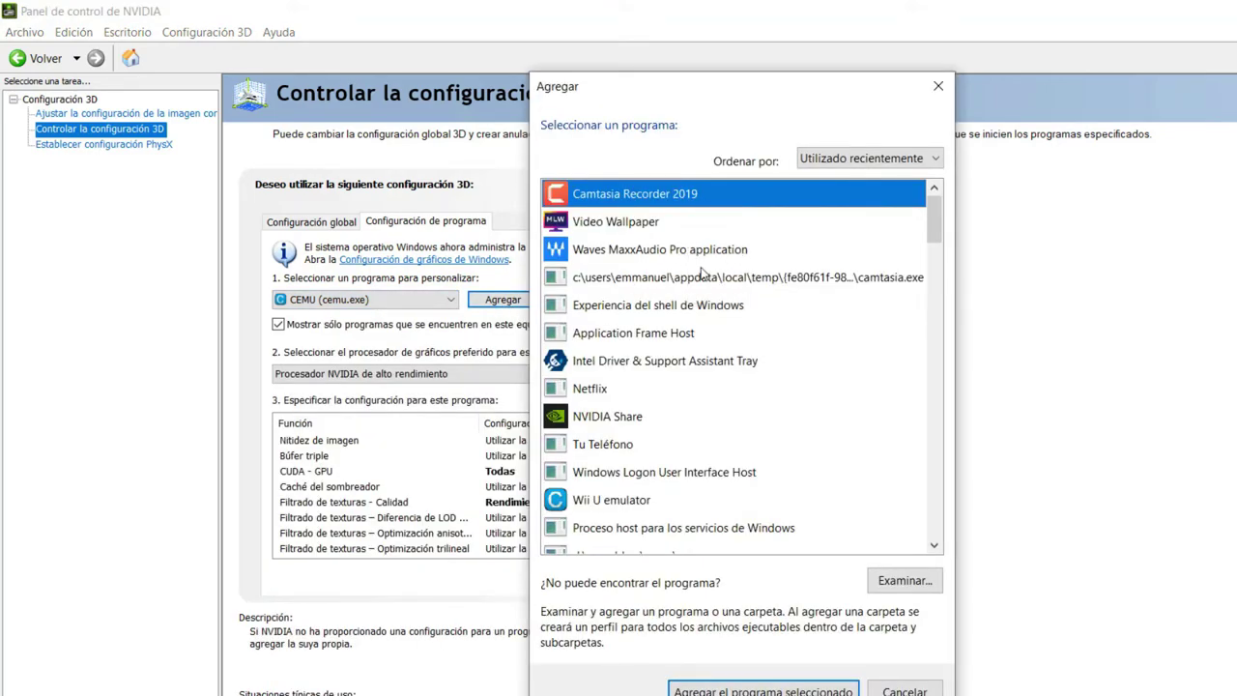
pyautogui.scroll(-2, 701, 269)
pyautogui.scroll(-4, 703, 273)
pyautogui.scroll(-3, 701, 266)
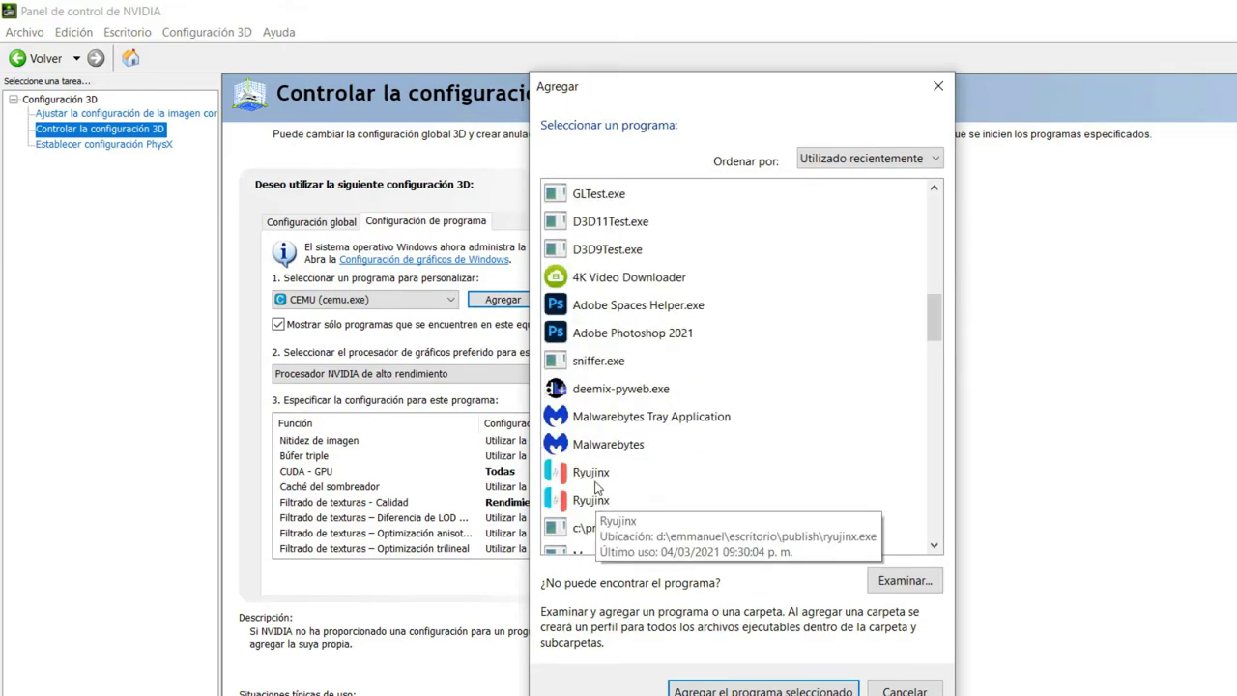
pyautogui.click(899, 585)
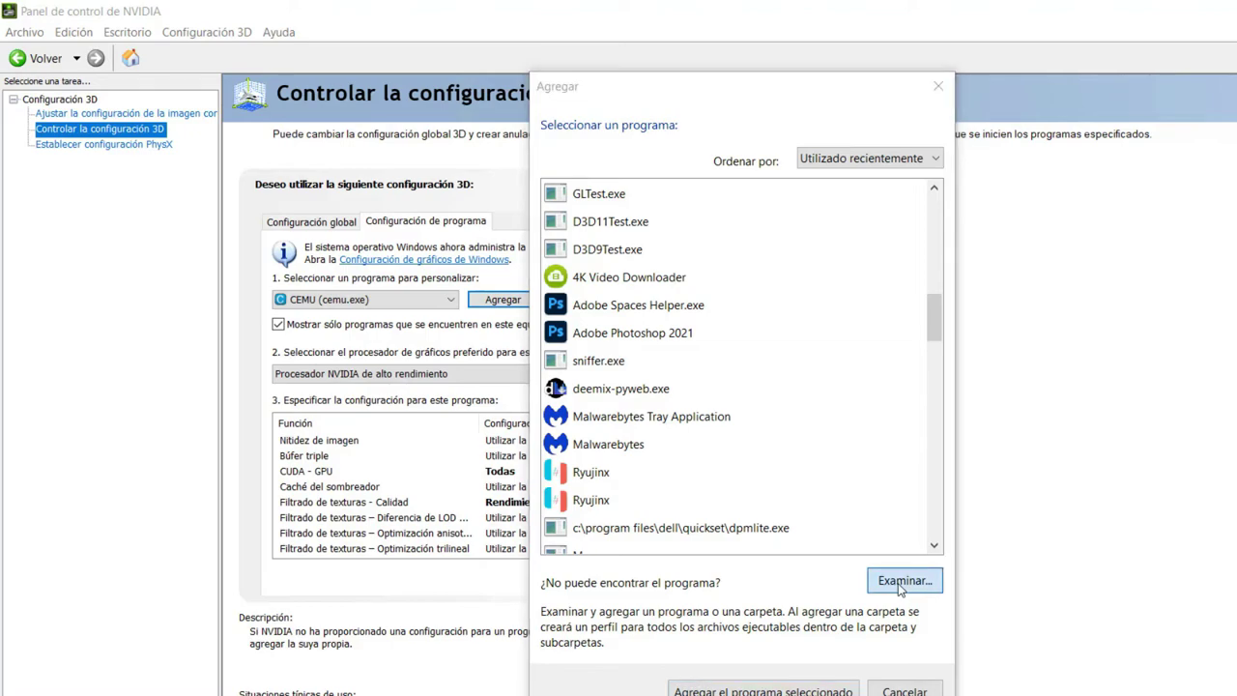
pyautogui.click(529, 393)
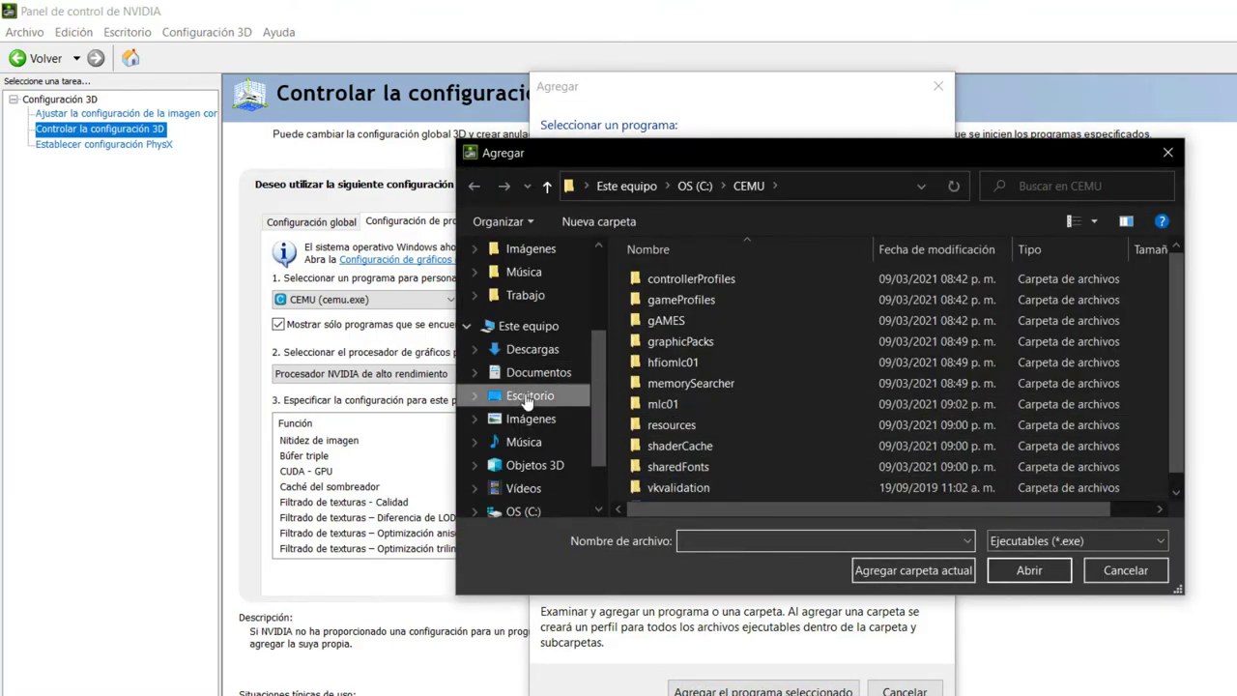
pyautogui.doubleClick(785, 330)
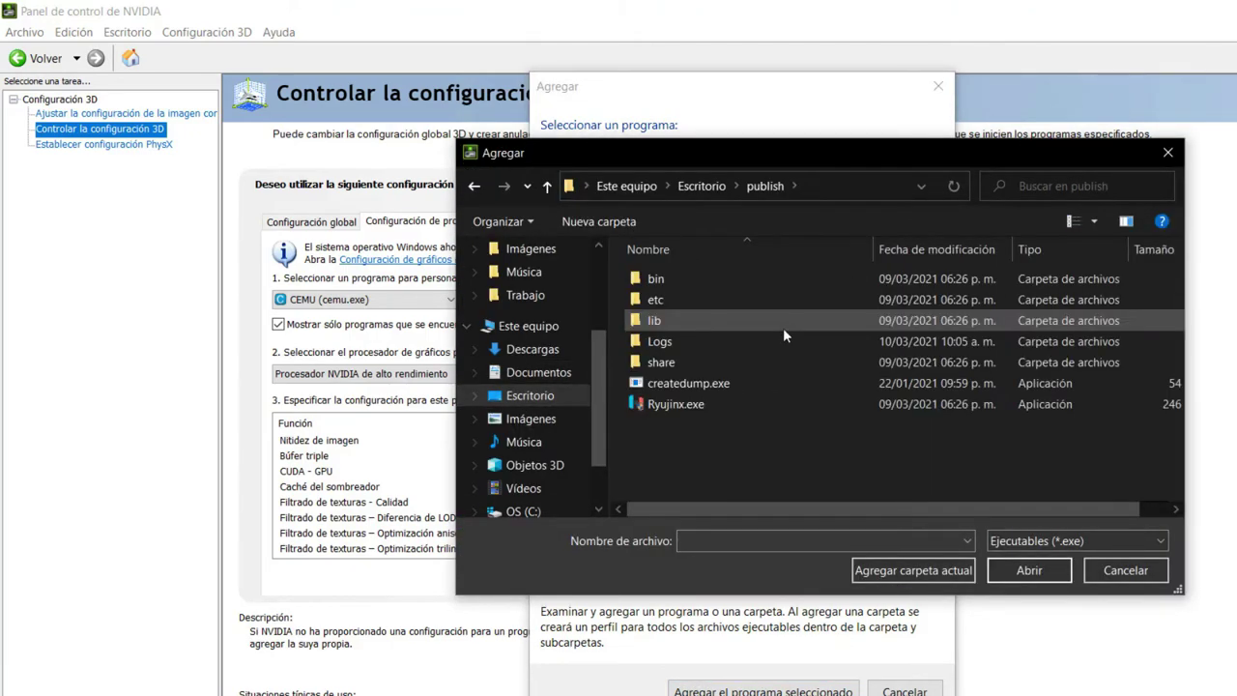
pyautogui.click(697, 406)
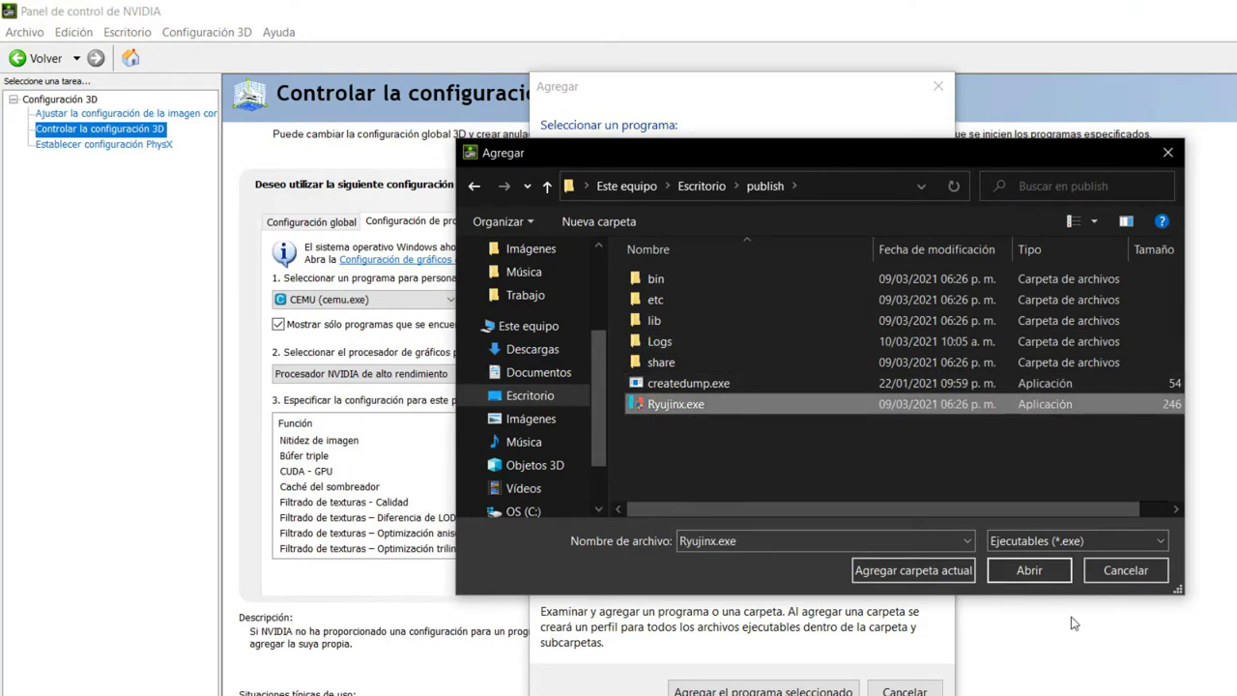
pyautogui.click(1090, 572)
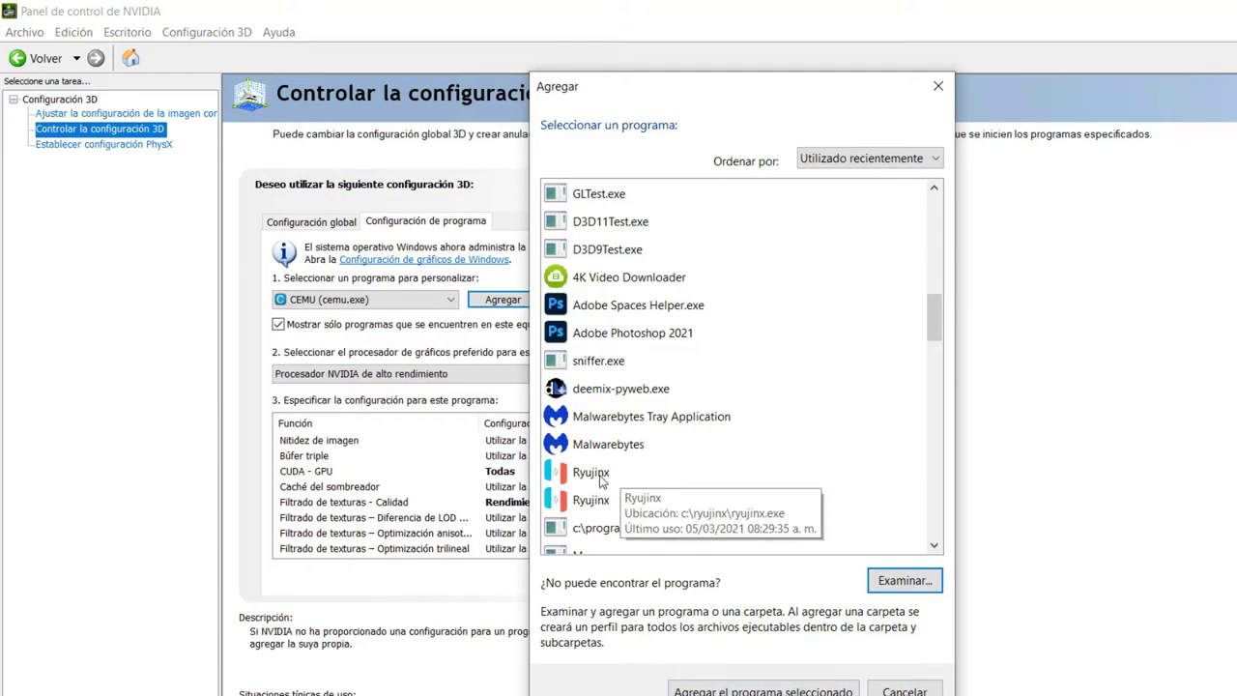
pyautogui.click(601, 474)
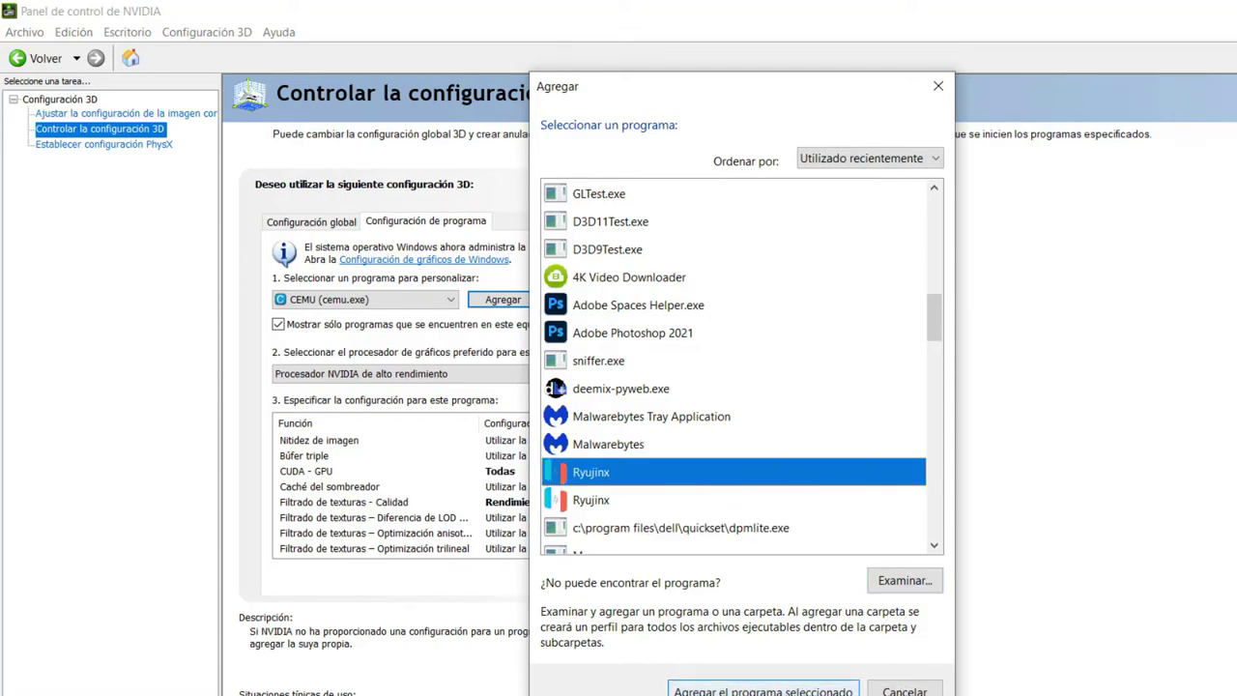
pyautogui.click(882, 688)
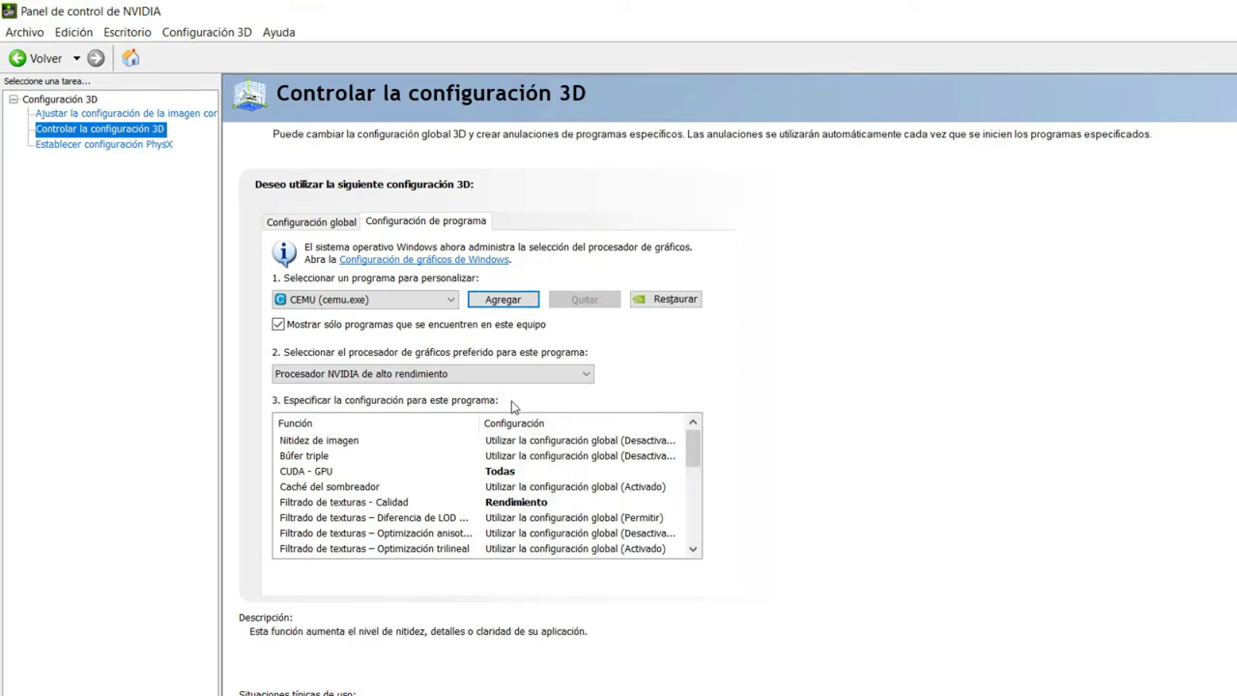
# - Choose c:\ryujinx\ryujinx.exe as the program whose 3D settings are customized
pyautogui.click(447, 300)
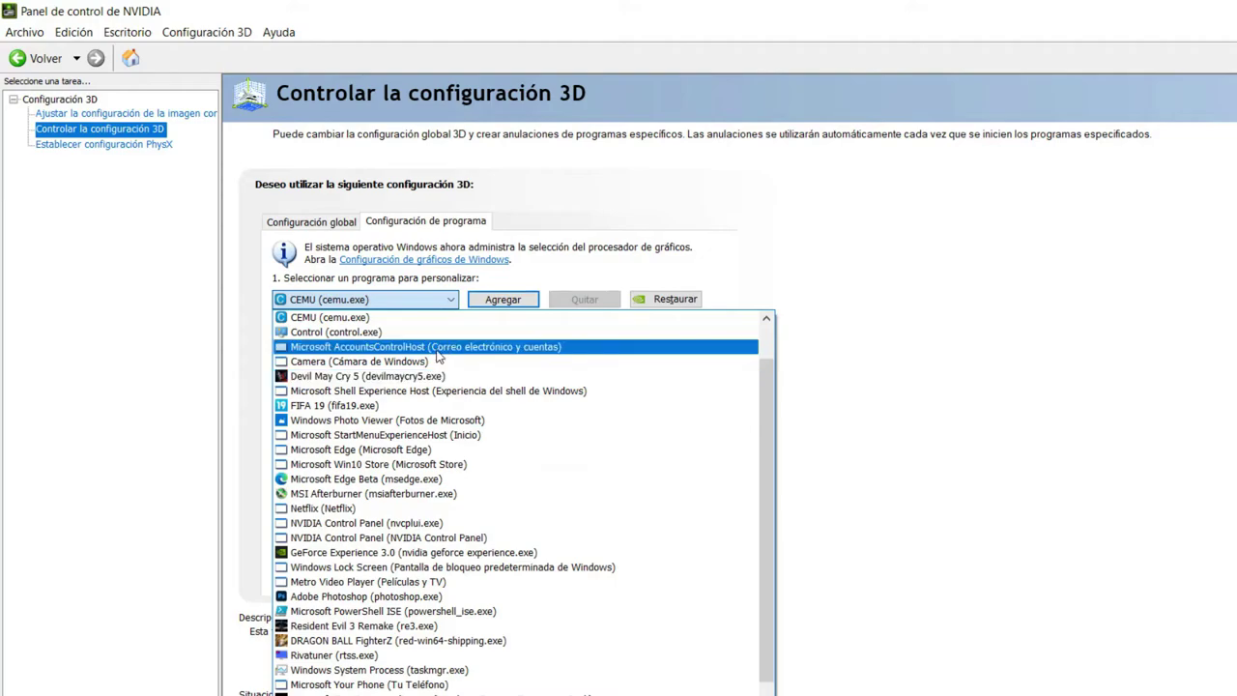
pyautogui.scroll(3, 386, 333)
pyautogui.click(377, 318)
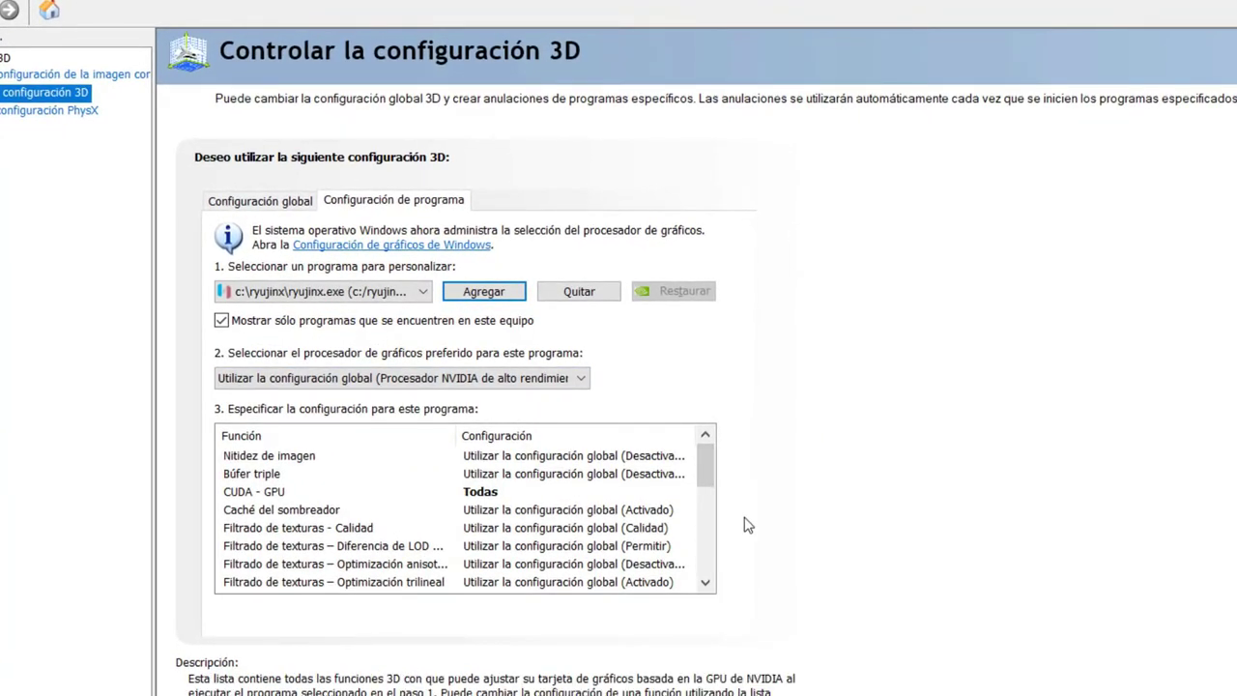
# - Examine the Ryujinx profile's 3D settings, including OpenGL rendering GPU, power management mode, threaded optimization and vertical sync
pyautogui.click(705, 584)
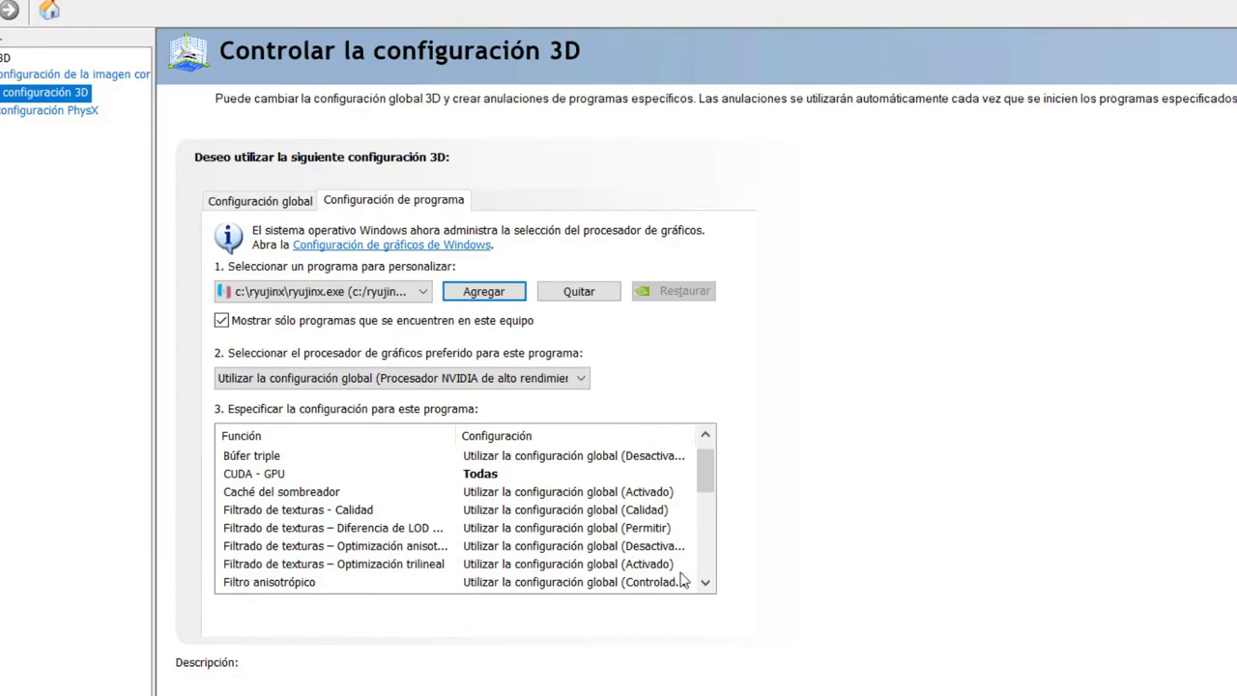
pyautogui.click(706, 584)
pyautogui.click(706, 584)
pyautogui.click(706, 584)
pyautogui.click(706, 584)
pyautogui.click(706, 584)
pyautogui.click(706, 584)
pyautogui.click(706, 584)
pyautogui.click(706, 584)
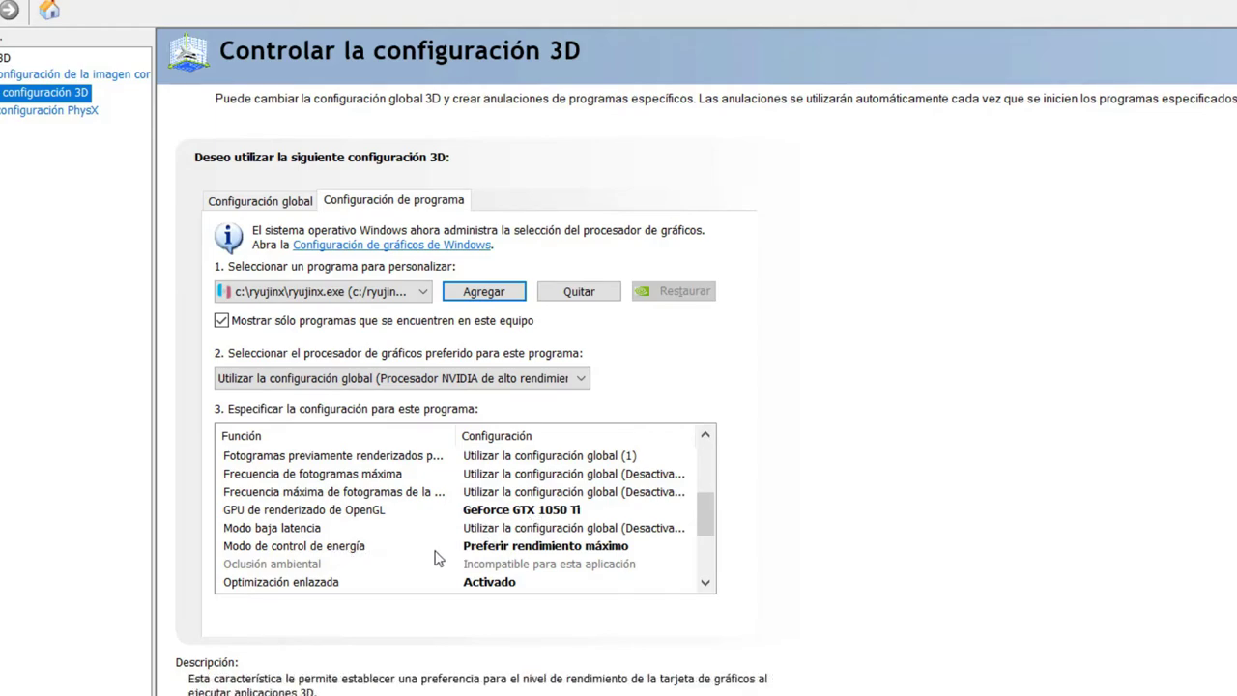
pyautogui.click(706, 586)
pyautogui.click(706, 586)
pyautogui.click(706, 586)
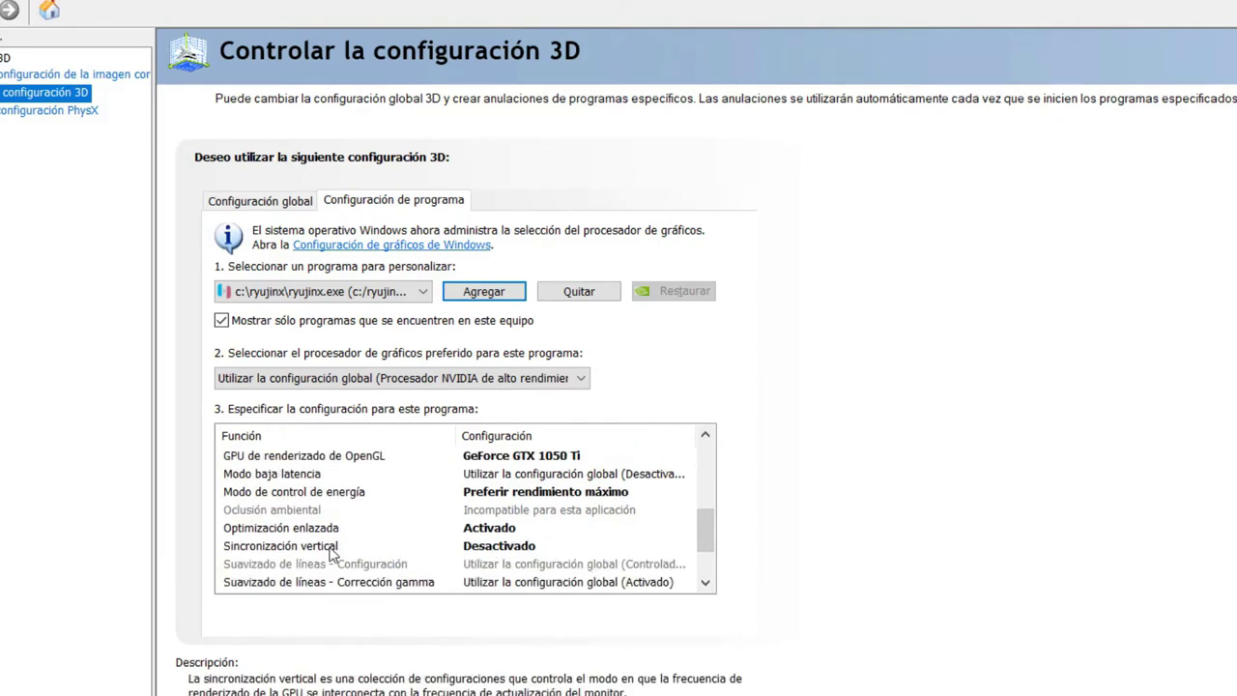
pyautogui.click(705, 586)
pyautogui.click(705, 586)
pyautogui.click(706, 586)
pyautogui.click(706, 586)
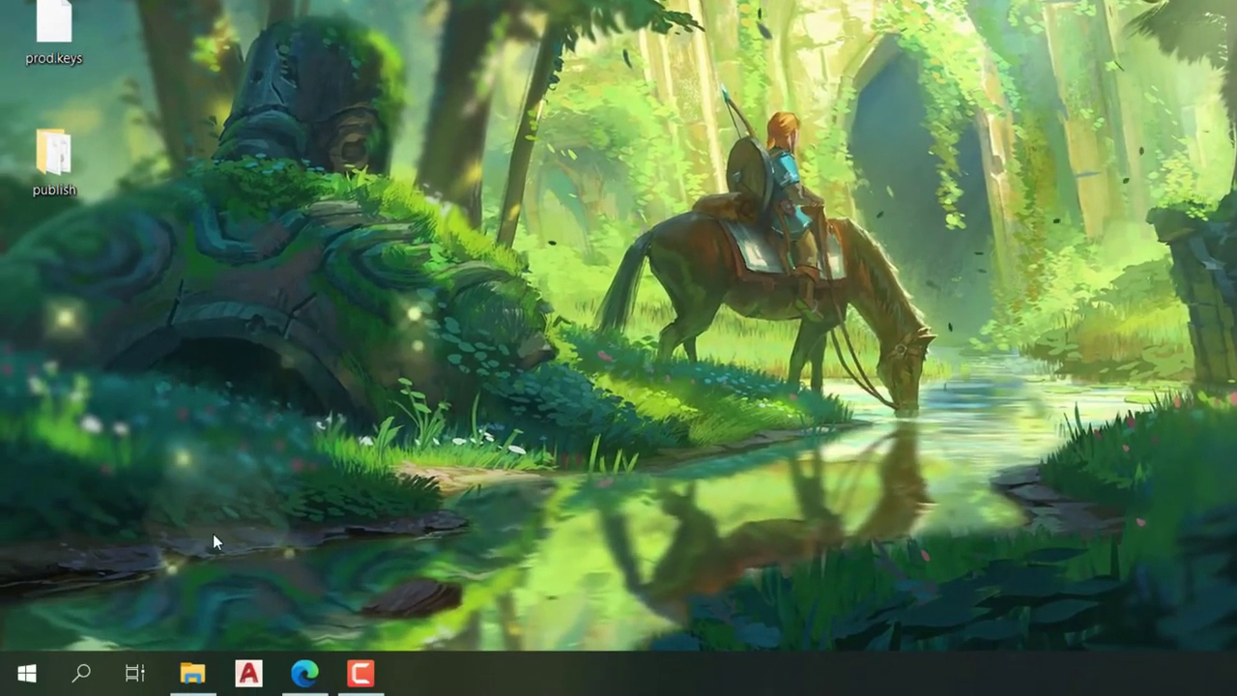
# - Open the Windows power options from the desktop and go to the additional power settings
pyautogui.rightClick(26, 674)
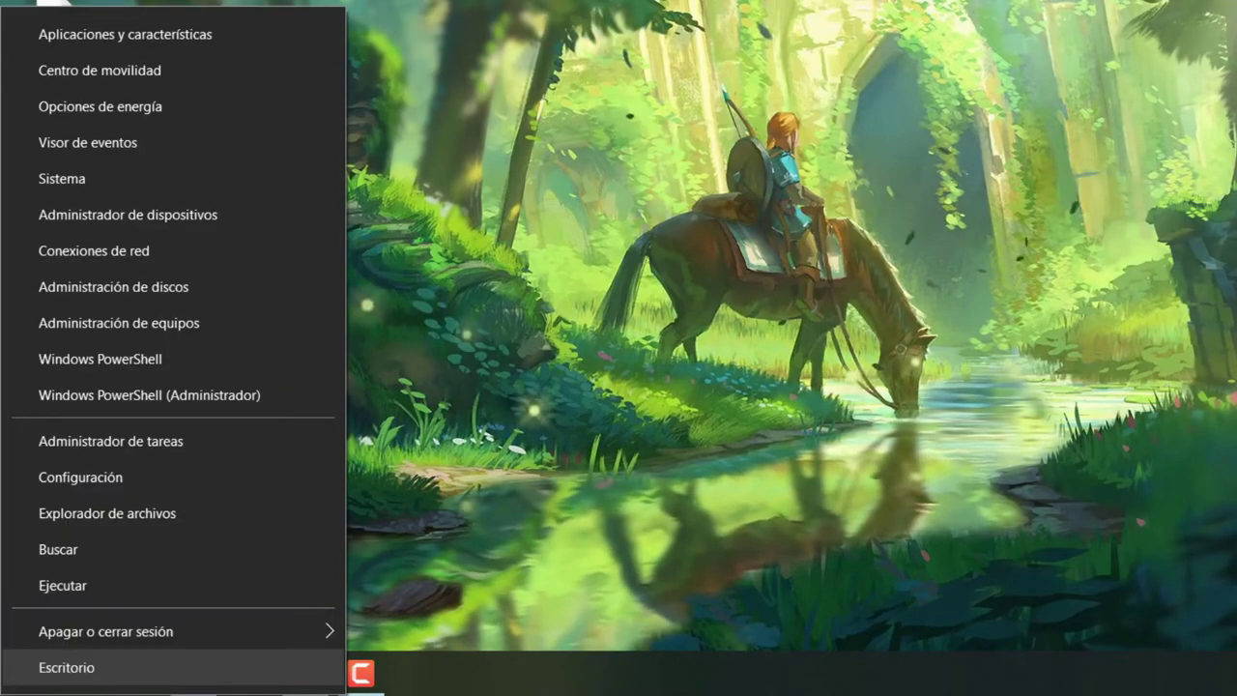
pyautogui.click(125, 112)
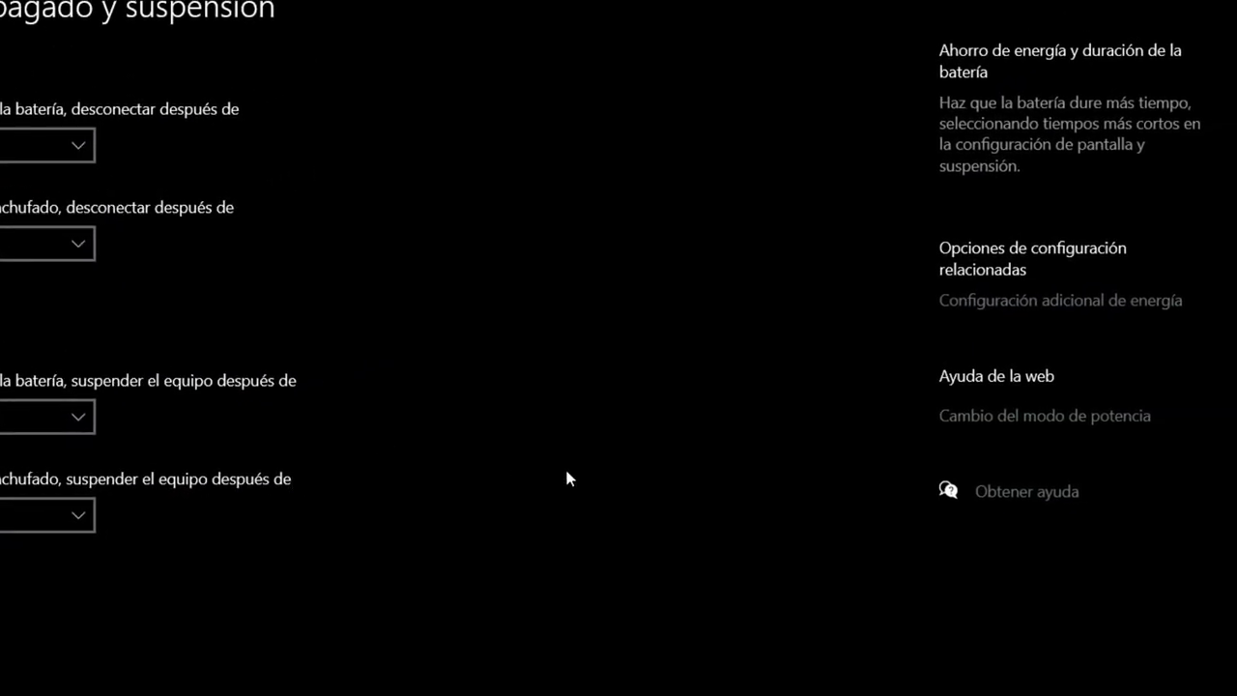
pyautogui.click(964, 308)
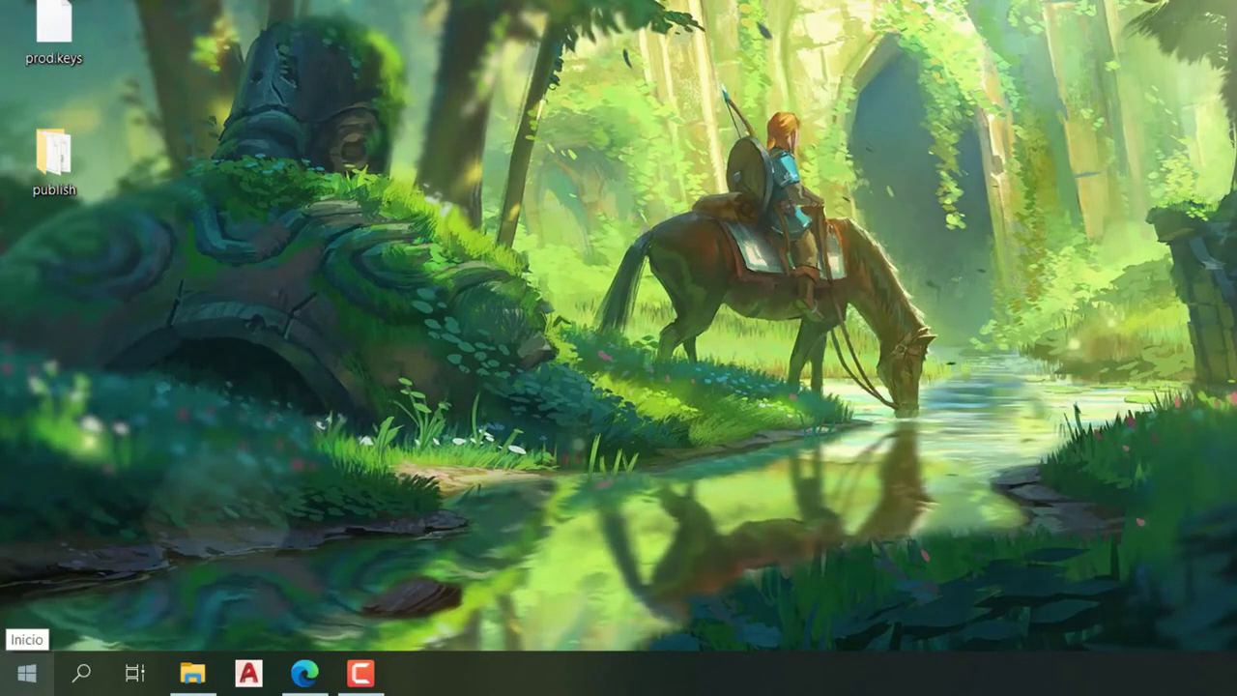
# - From the Windows system page, open the advanced performance options and bring up the virtual memory settings
pyautogui.rightClick(12, 674)
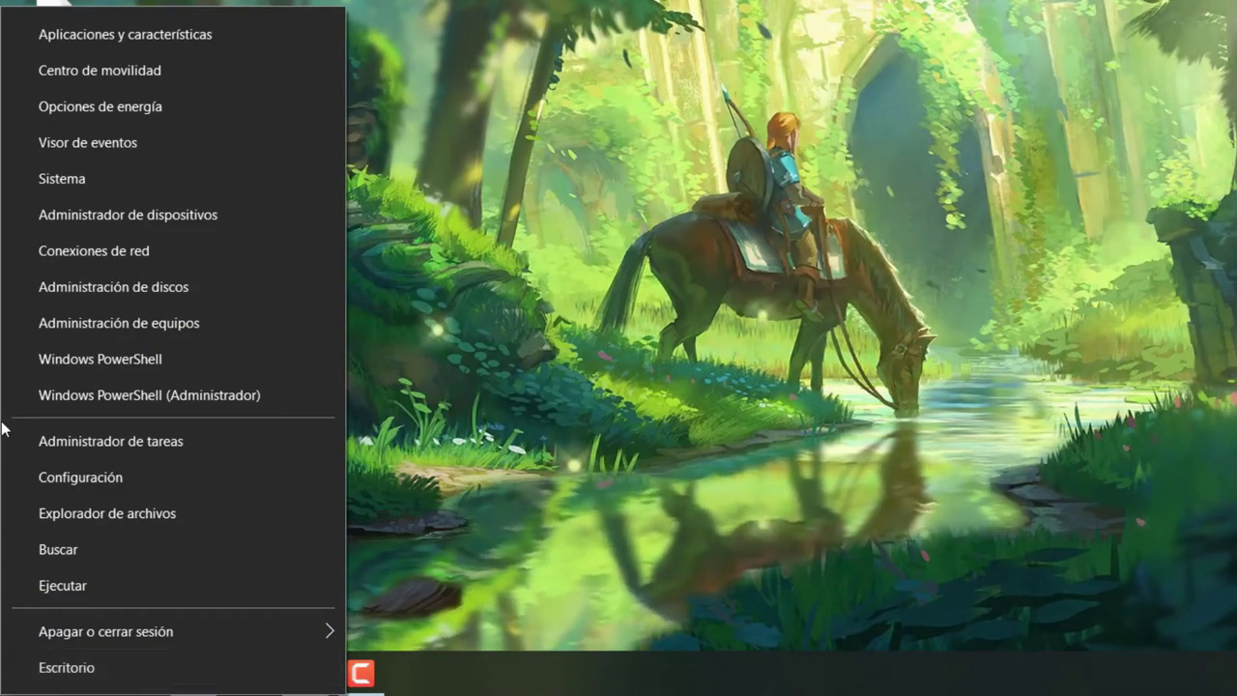
pyautogui.click(102, 183)
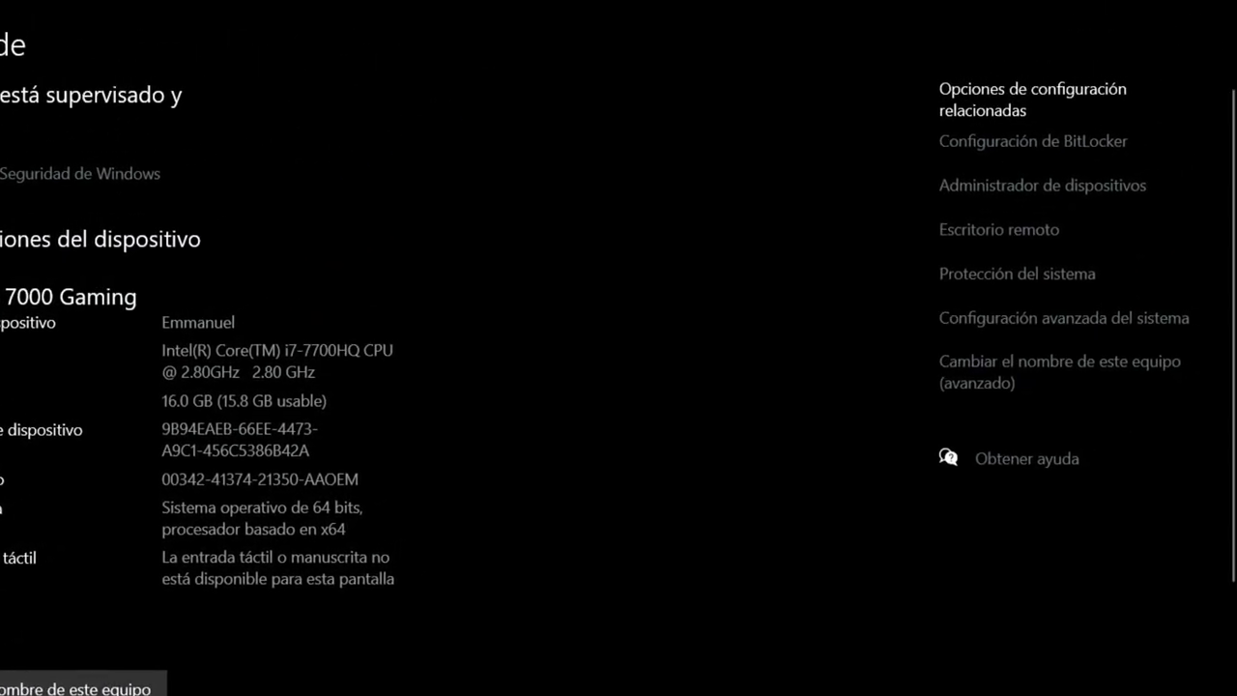
pyautogui.click(1008, 320)
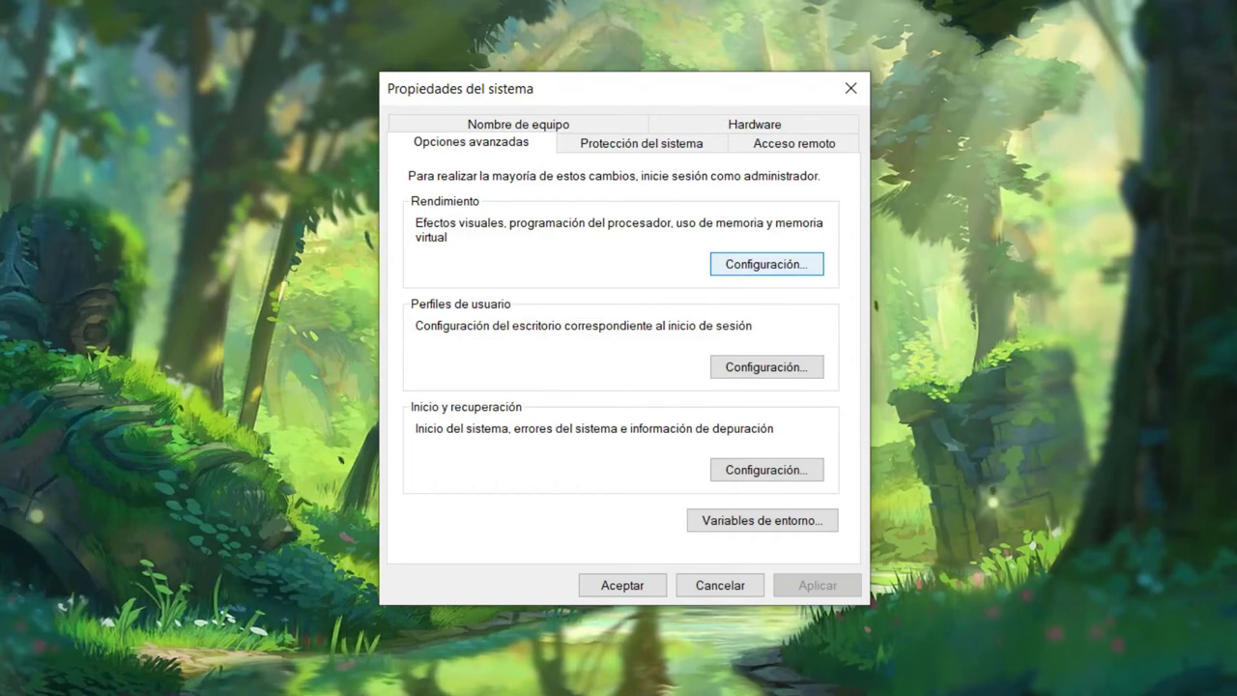
pyautogui.press('Return')
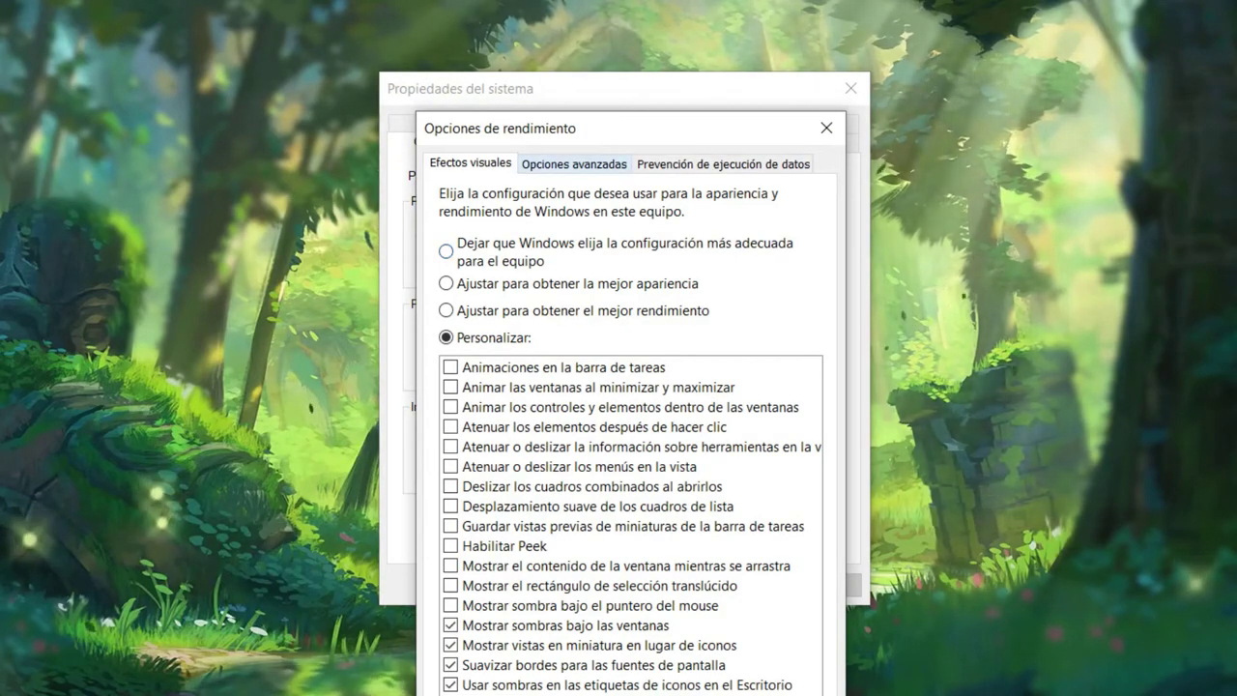
pyautogui.hotkey('ctrl', 'Tab')
pyautogui.press('Tab')
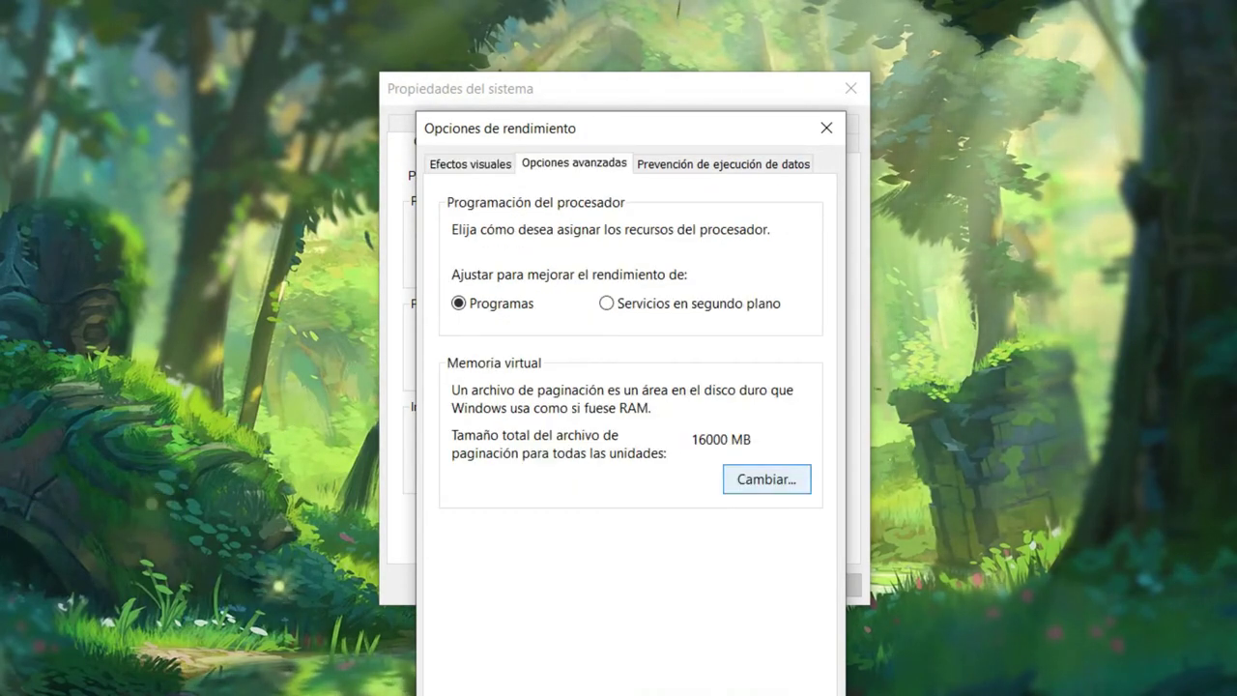
pyautogui.press('Return')
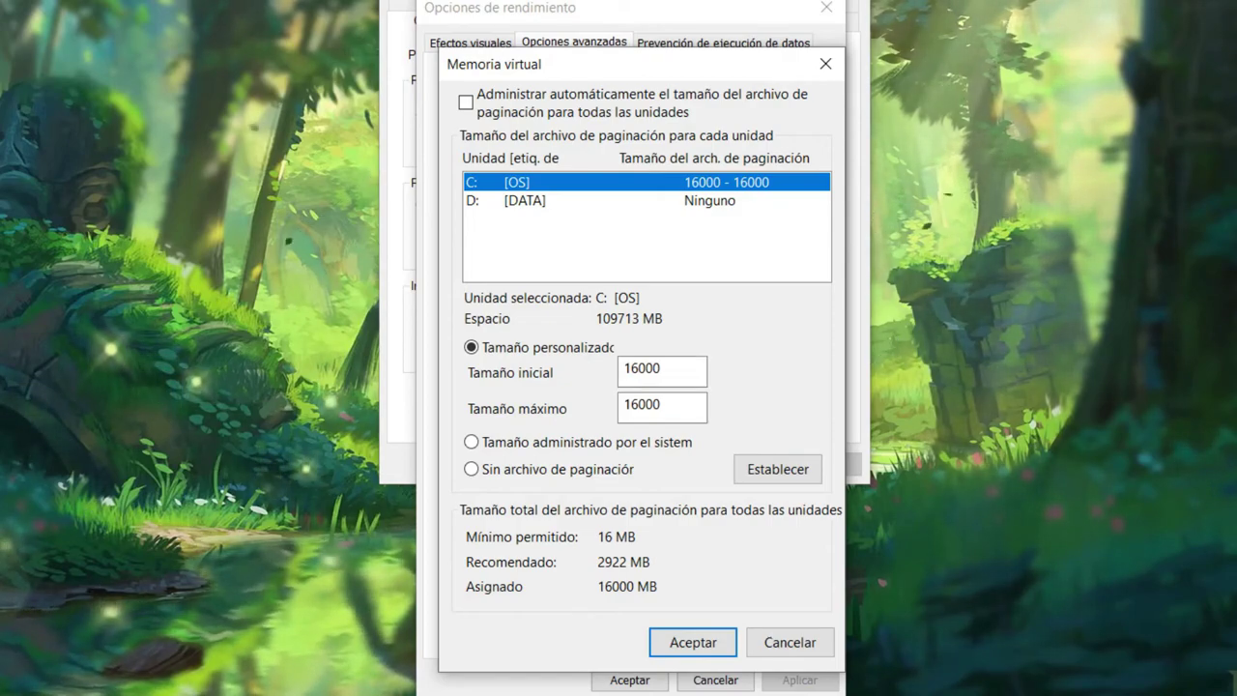
# - Confirm a custom paging file of 16000 MB initial and maximum size for drive C: and close the system dialogs
pyautogui.click(662, 407)
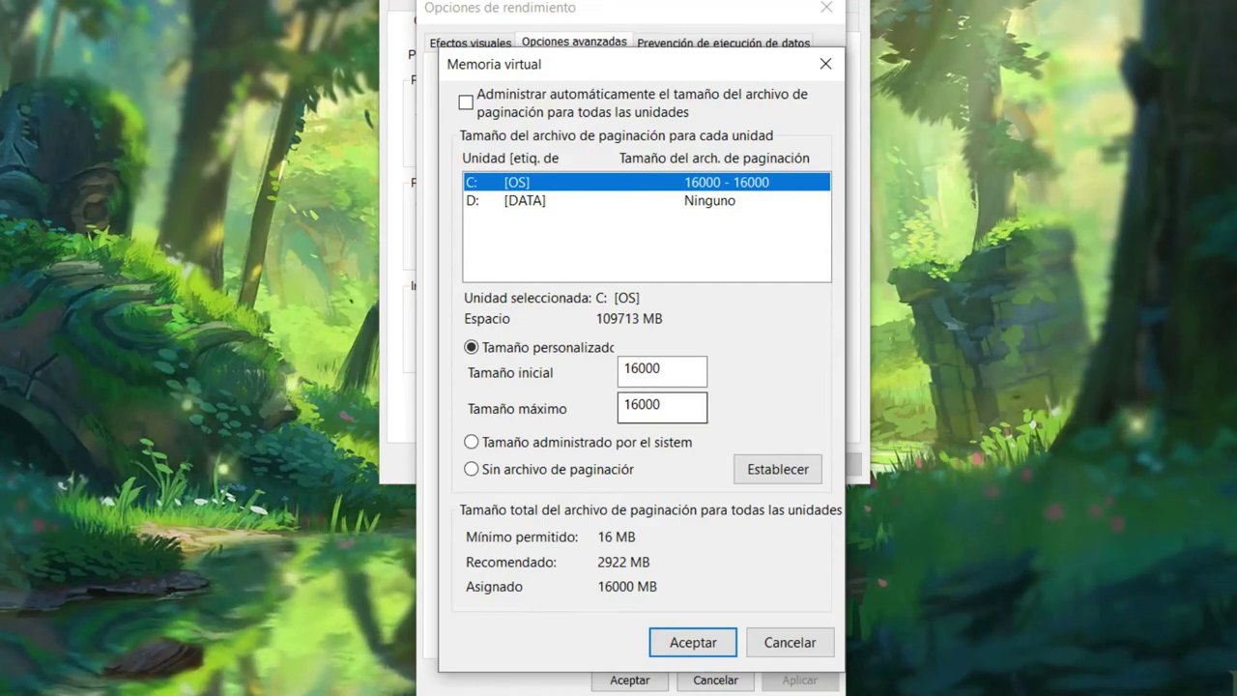
pyautogui.press('Tab')
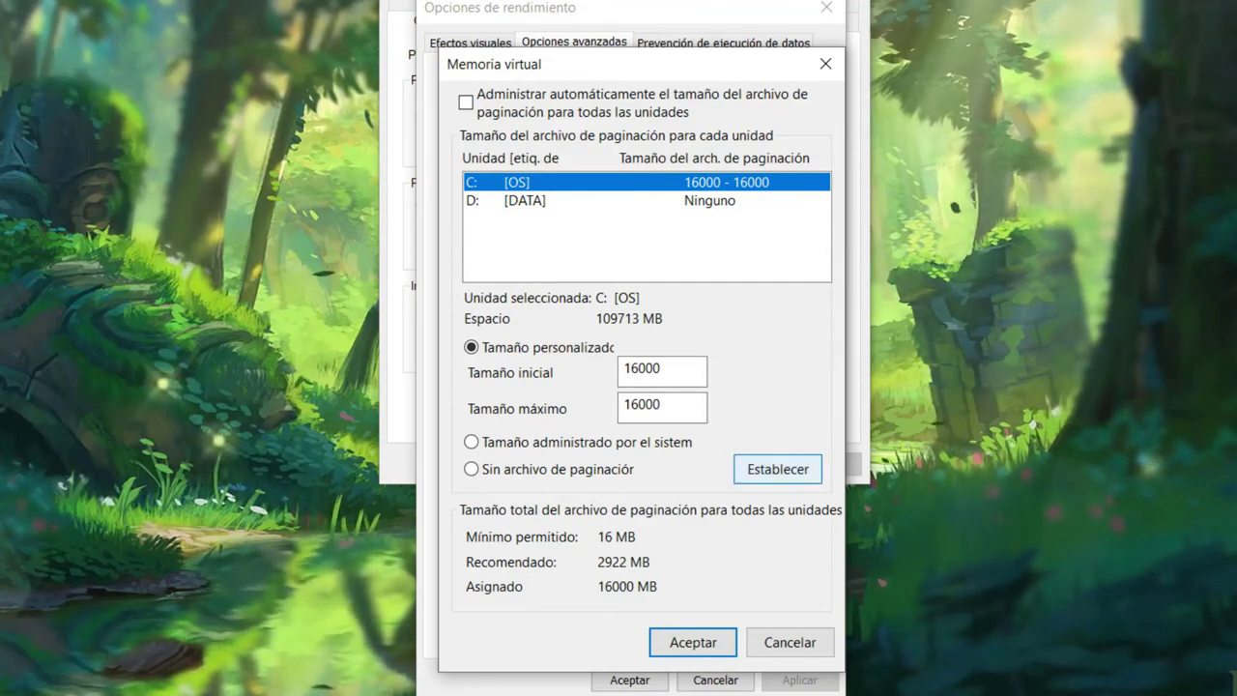
pyautogui.press('Tab')
pyautogui.press('Return')
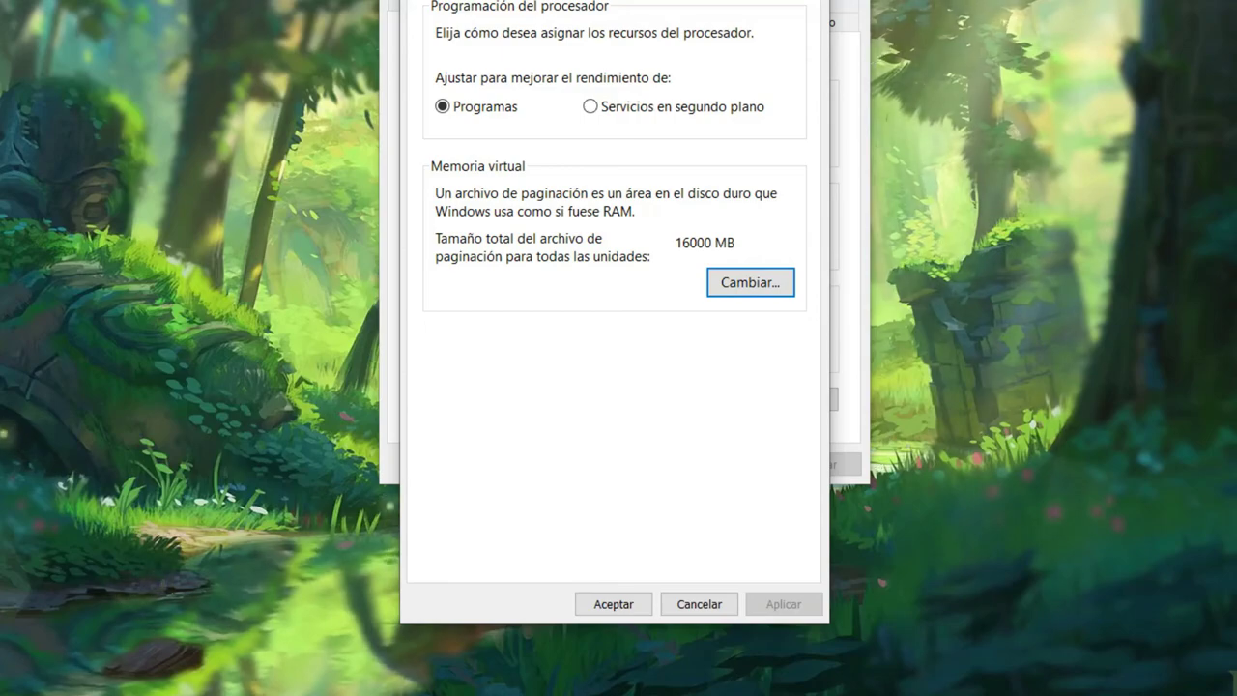
pyautogui.press('Tab')
pyautogui.press('Tab')
pyautogui.hotkey('shift', 'Tab')
pyautogui.press('Return')
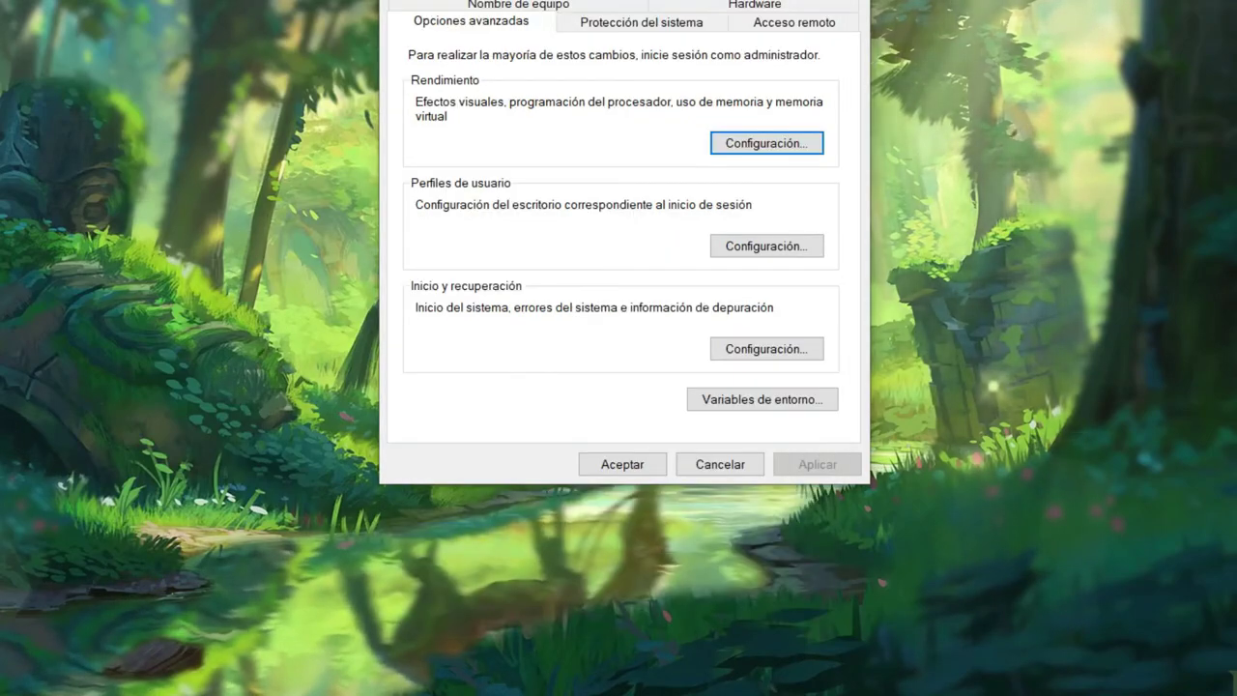
pyautogui.click(600, 462)
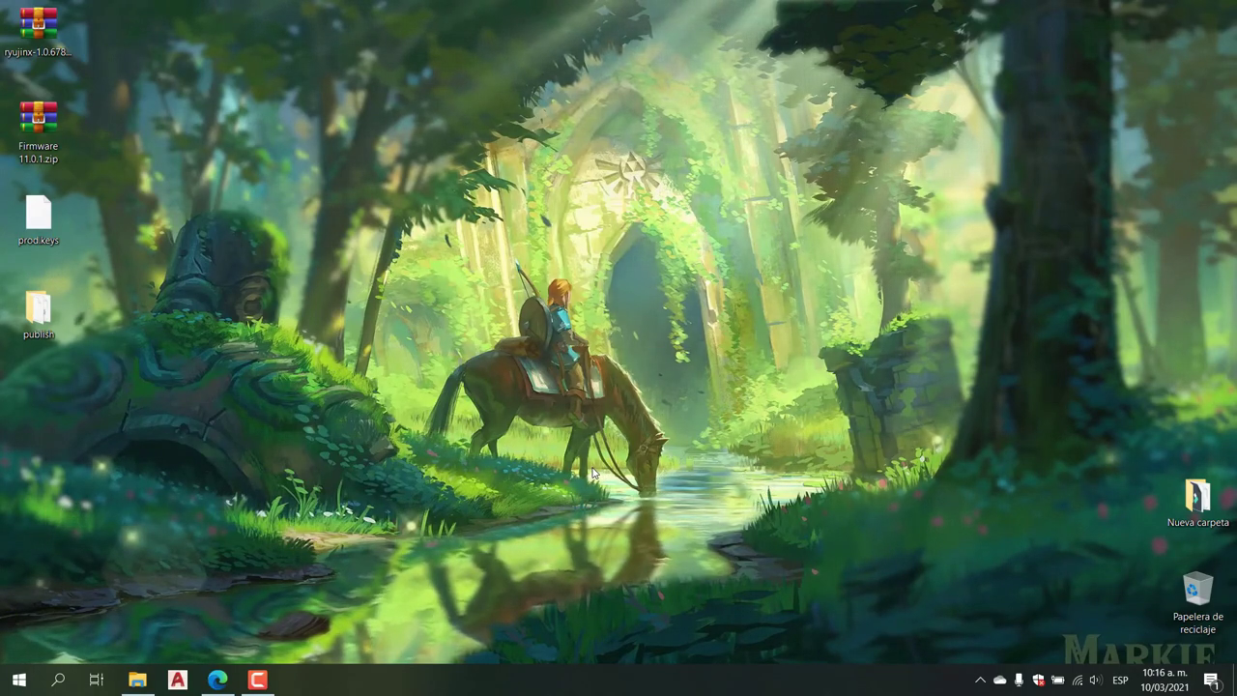
# - Launch Ryujinx.exe from the publish folder on the desktop
pyautogui.doubleClick(44, 324)
pyautogui.moveTo(773, 197); pyautogui.dragTo(607, 70)
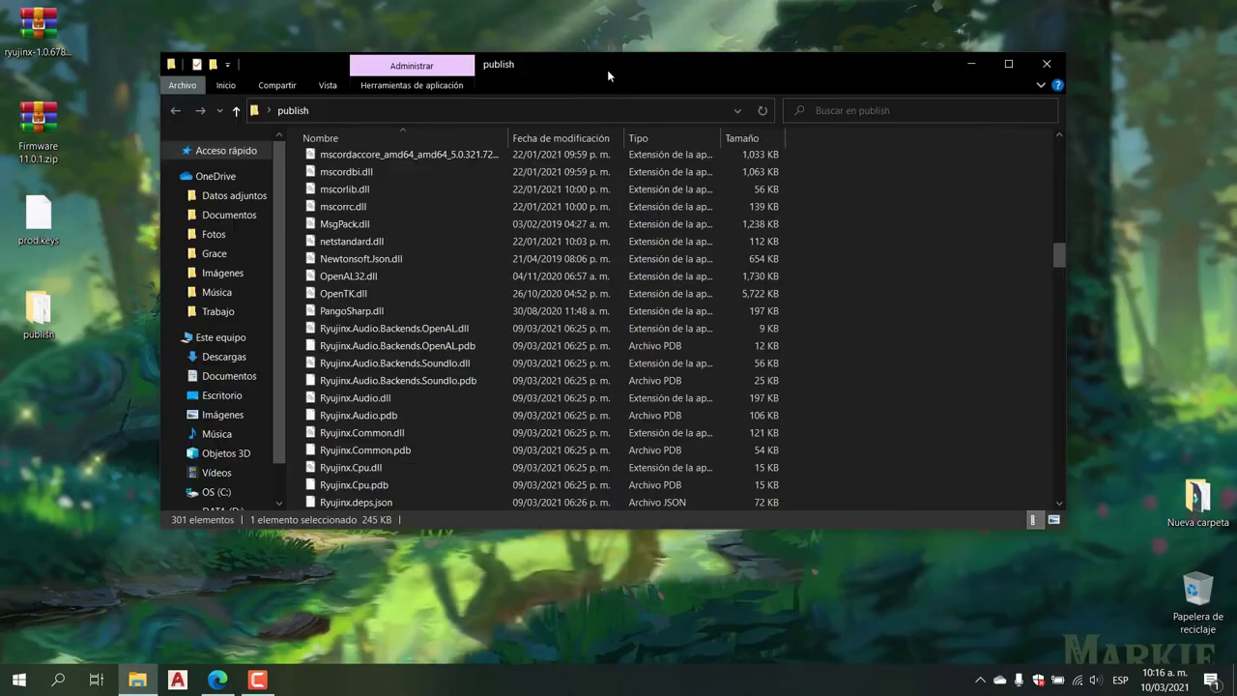
pyautogui.scroll(-3, 449, 242)
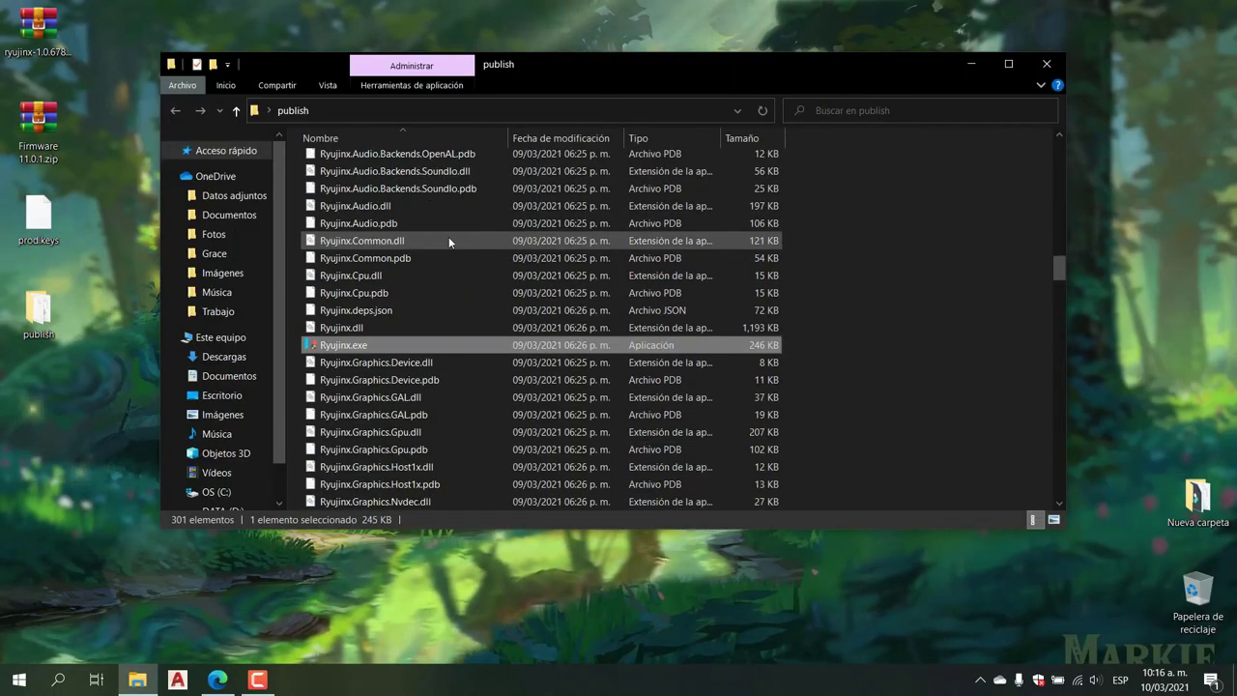
pyautogui.doubleClick(350, 349)
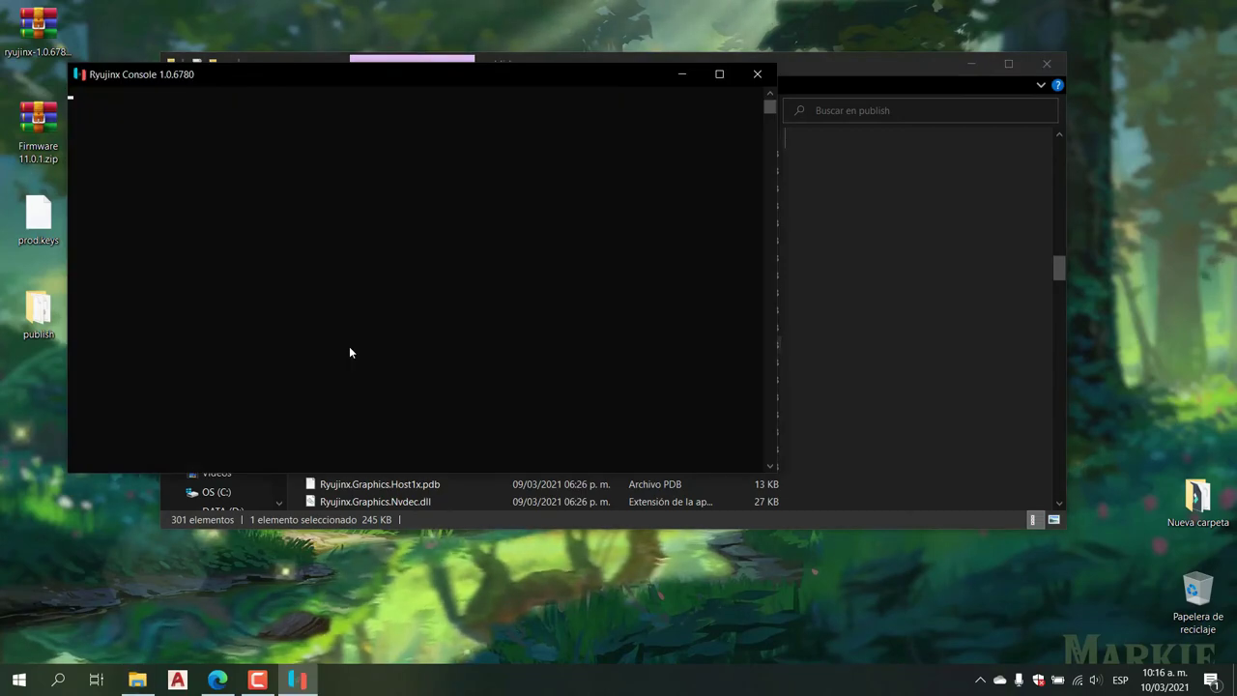